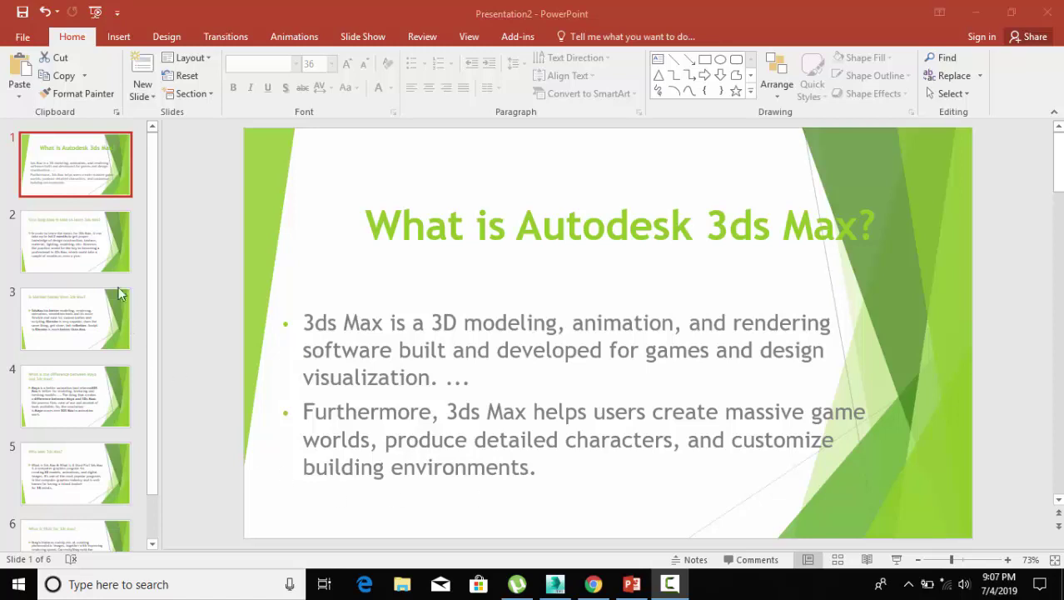
Show slide 2, 'How long does it take to learn 3ds Max?', in PowerPoint.
click(86, 241)
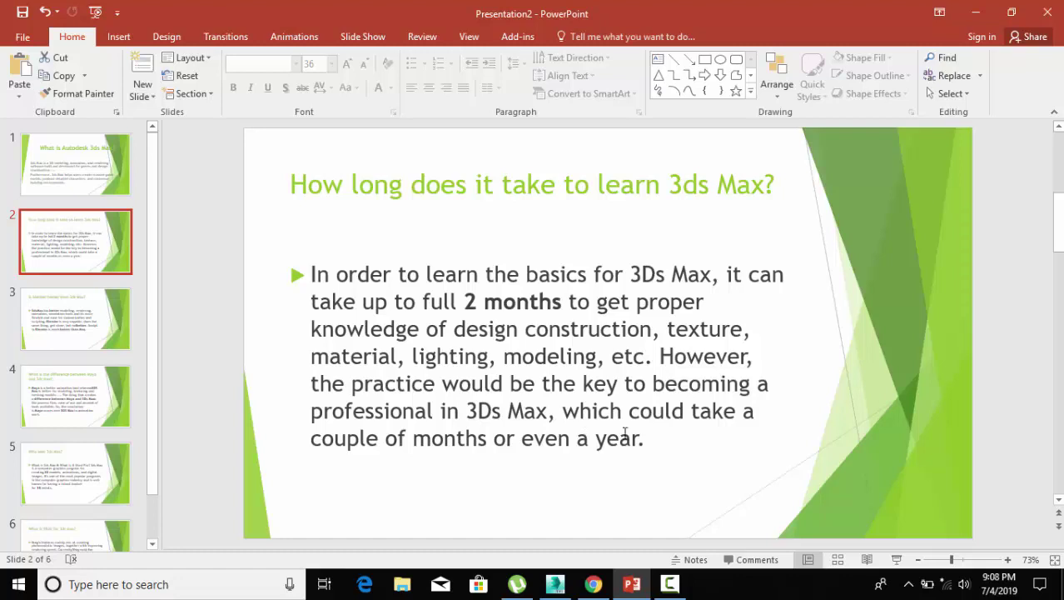
Show slide 3, 'Is blender better than 3ds Max?', in PowerPoint.
click(48, 311)
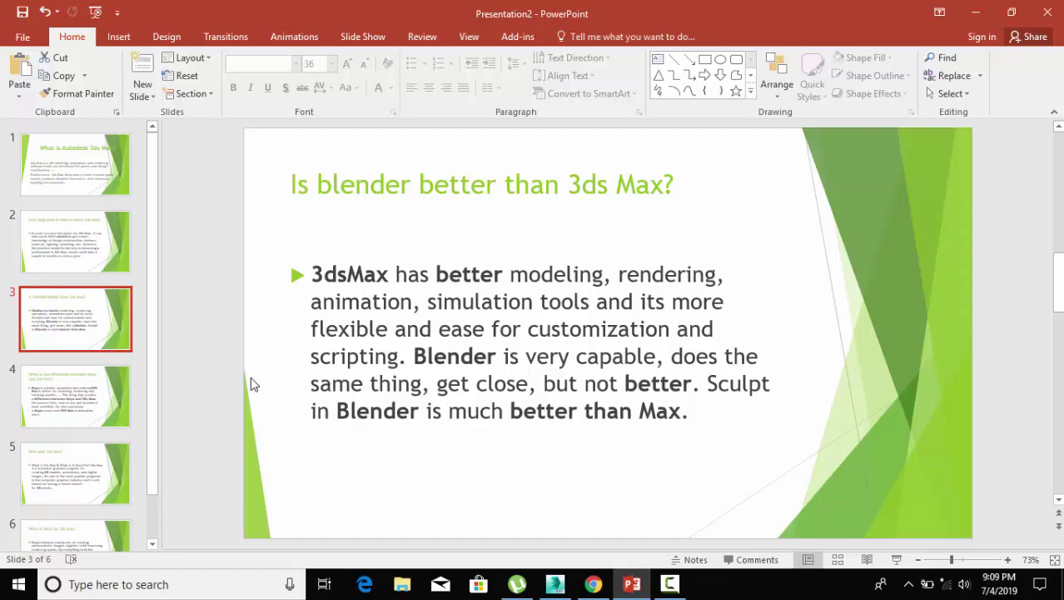
Show slide 4, 'What is the difference between Maya and 3ds Max?', in PowerPoint.
click(73, 400)
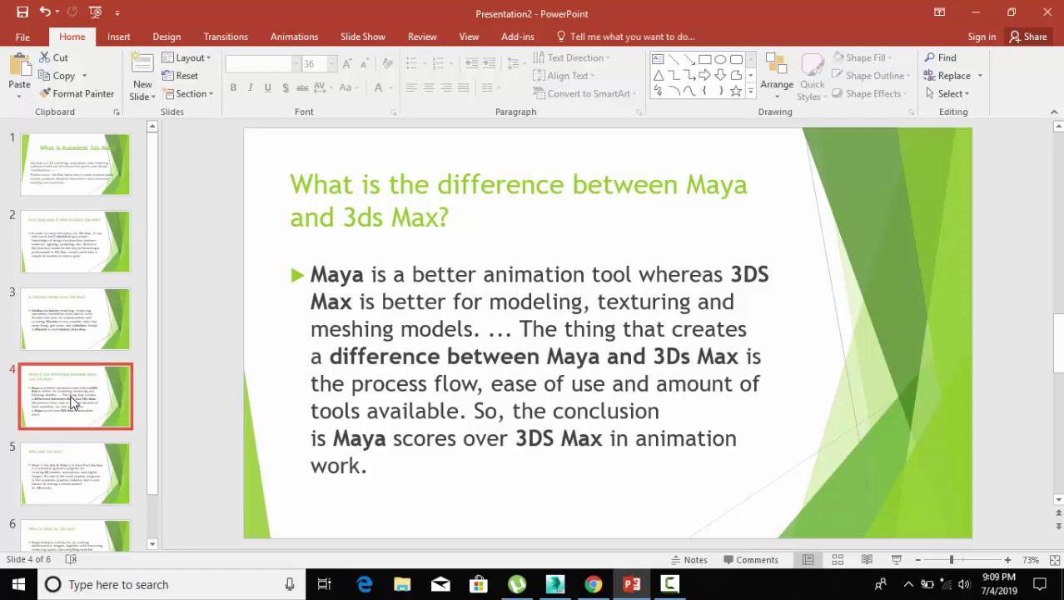
Step down the slide pane toward slide 6, the VRAY slide.
key(Down)
key(Down)
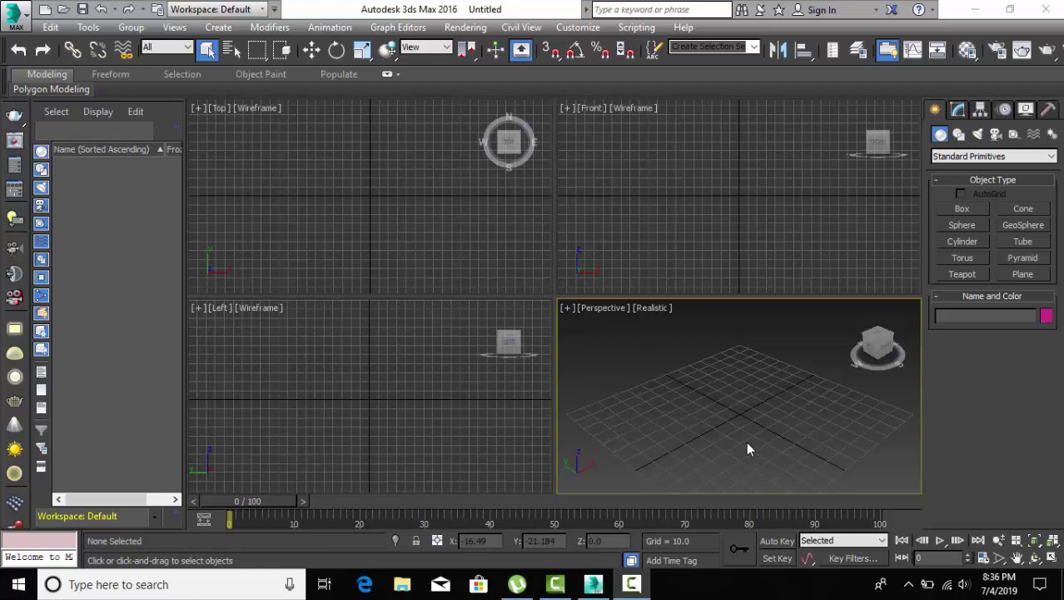
middle_drag(746, 442, 715, 434)
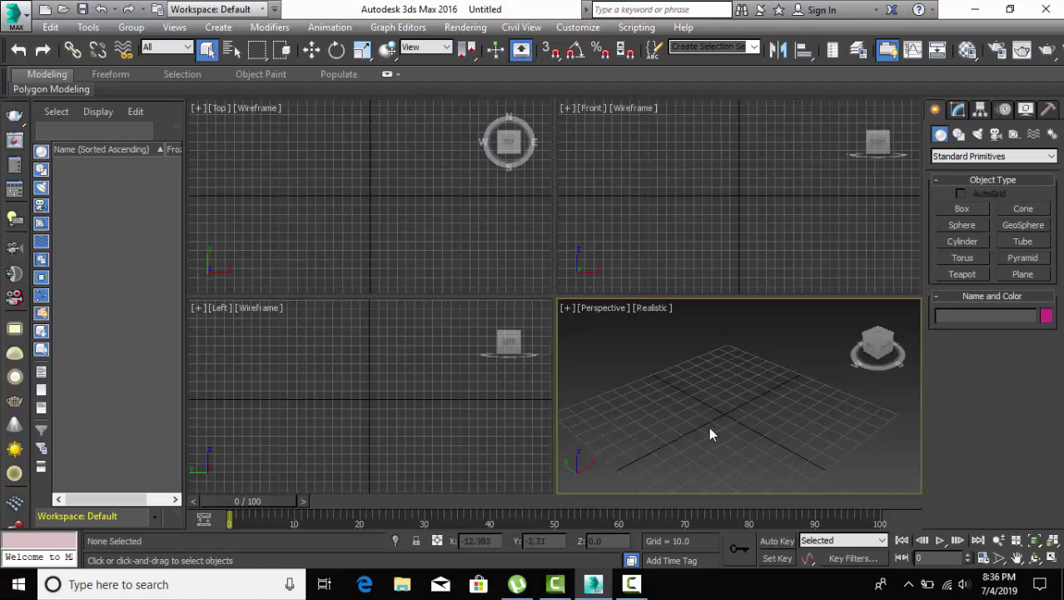
click(664, 216)
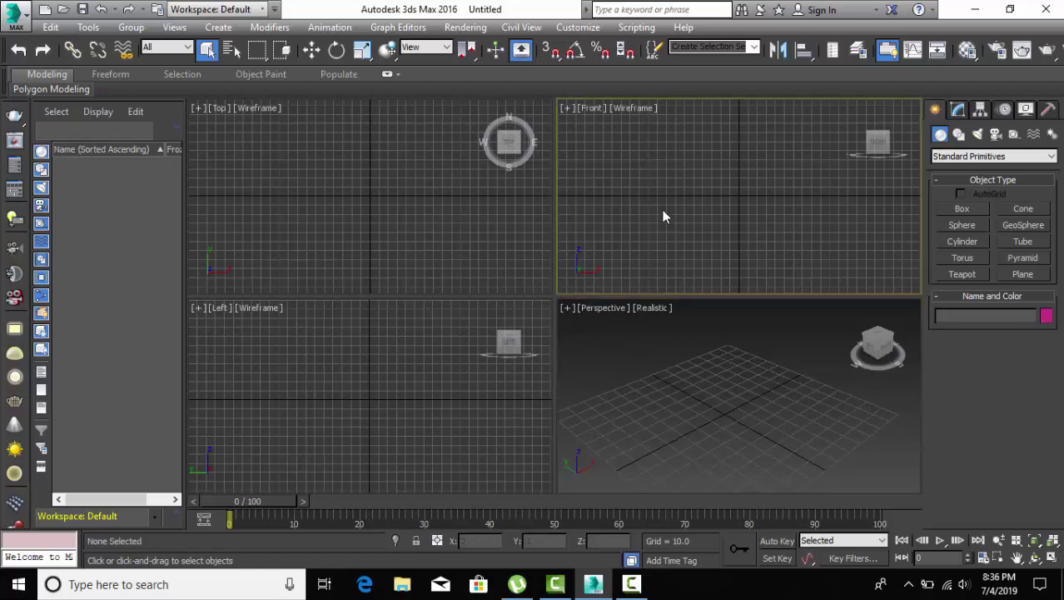
click(321, 238)
click(316, 381)
click(650, 406)
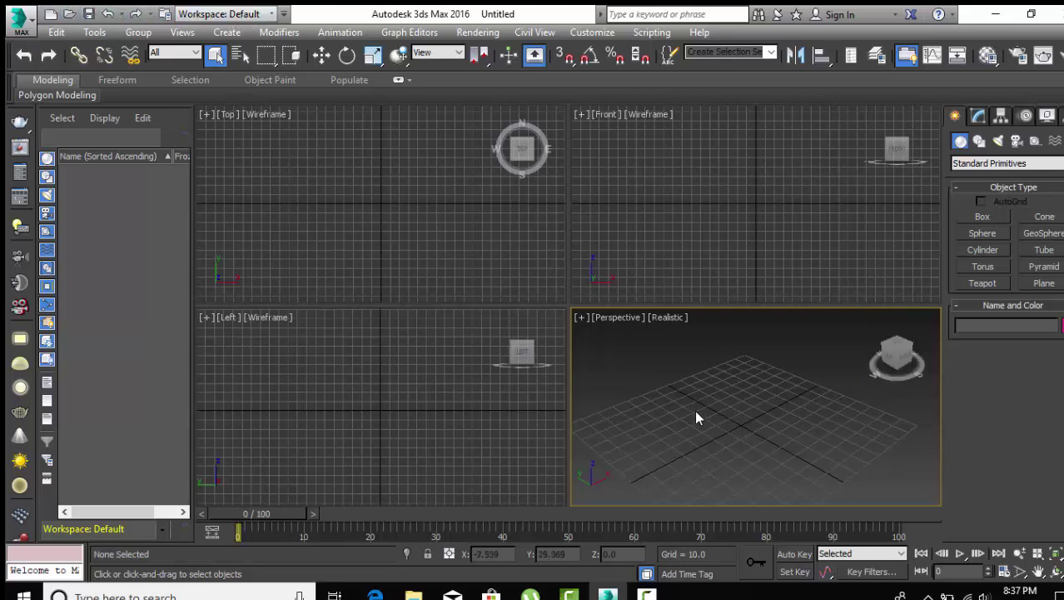
scroll(695, 410, up, 1)
scroll(698, 412, up, 1)
scroll(702, 415, up, 1)
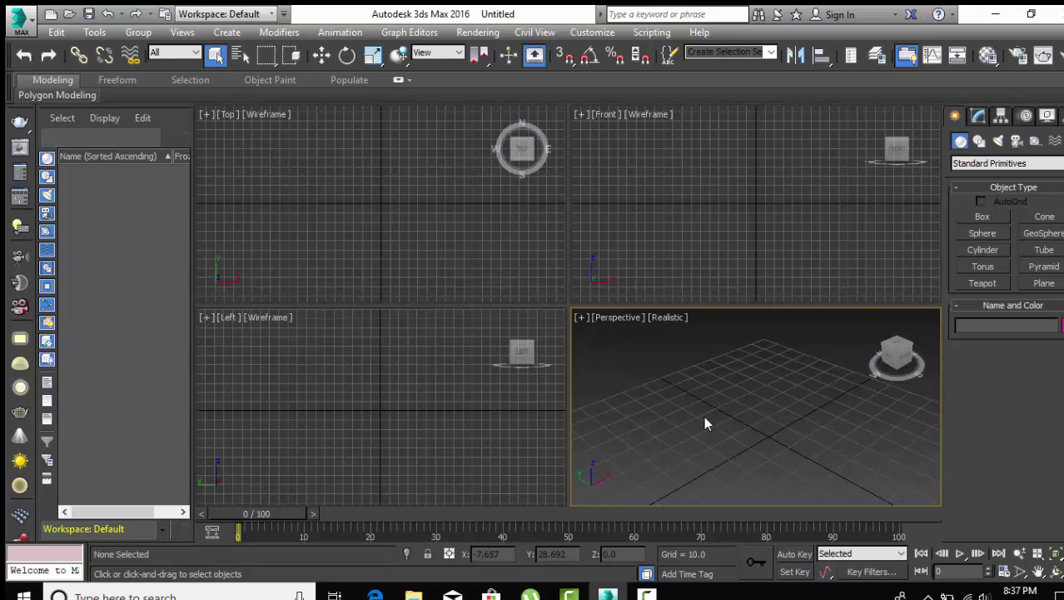
scroll(704, 421, down, 1)
scroll(697, 418, down, 1)
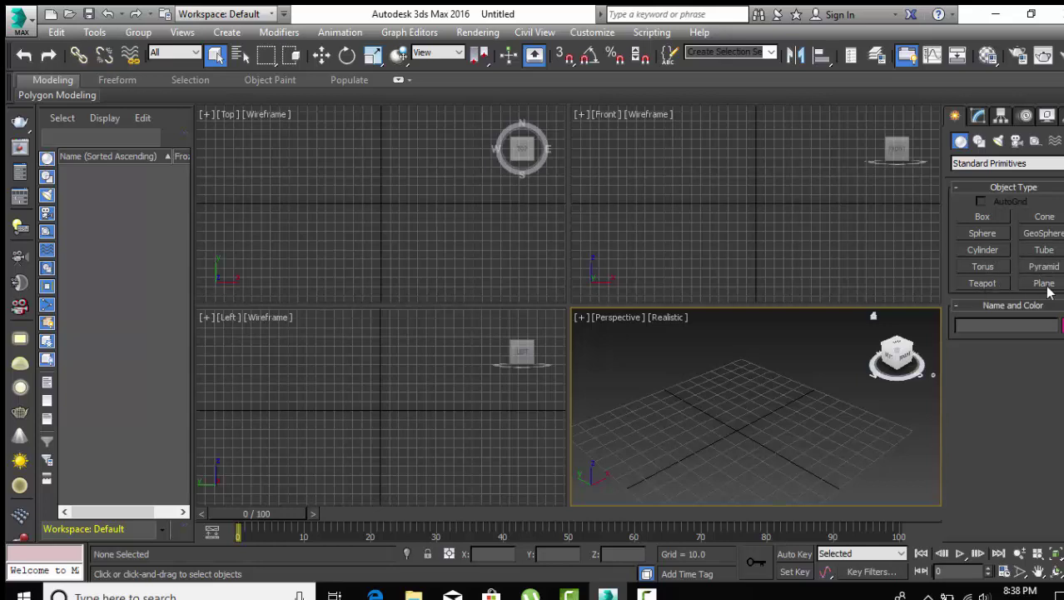
Create Box001 in the Perspective view, about 97.6 long, 56.9 wide and 49.4 high.
middle_drag(789, 423, 819, 421)
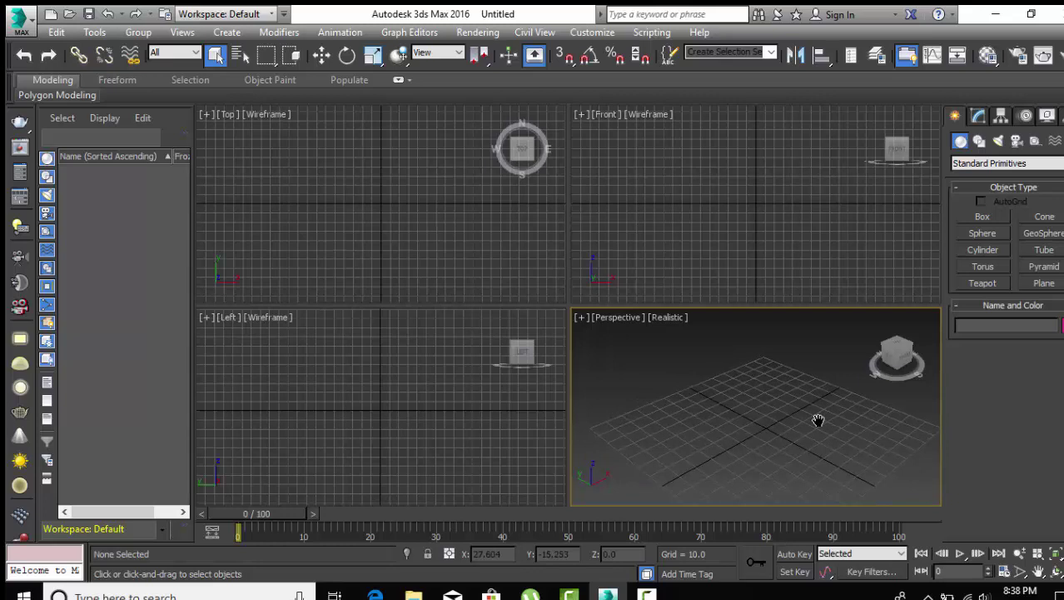
click(984, 216)
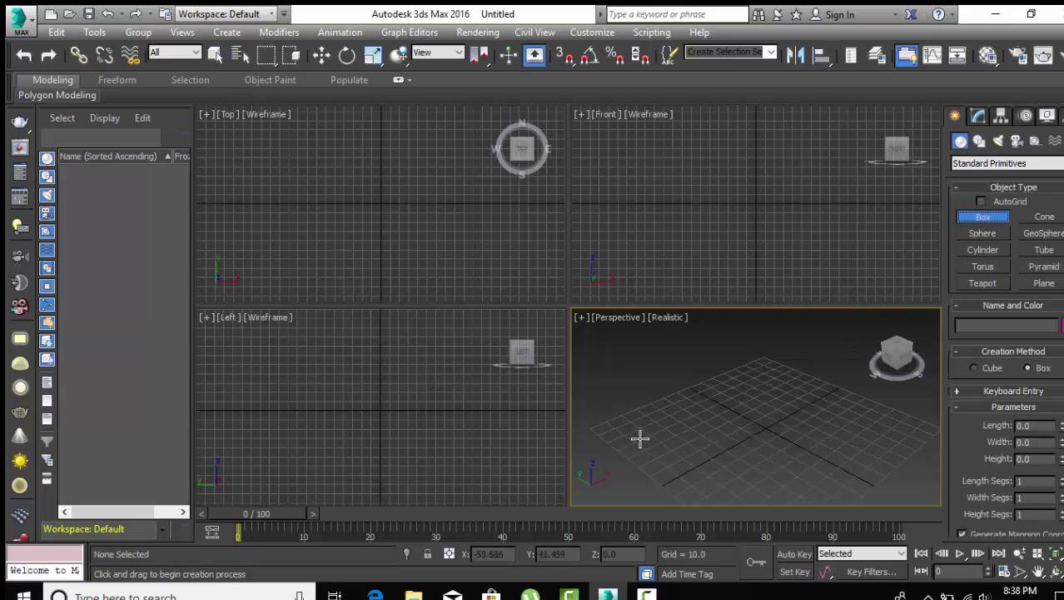
drag(640, 439, 852, 473)
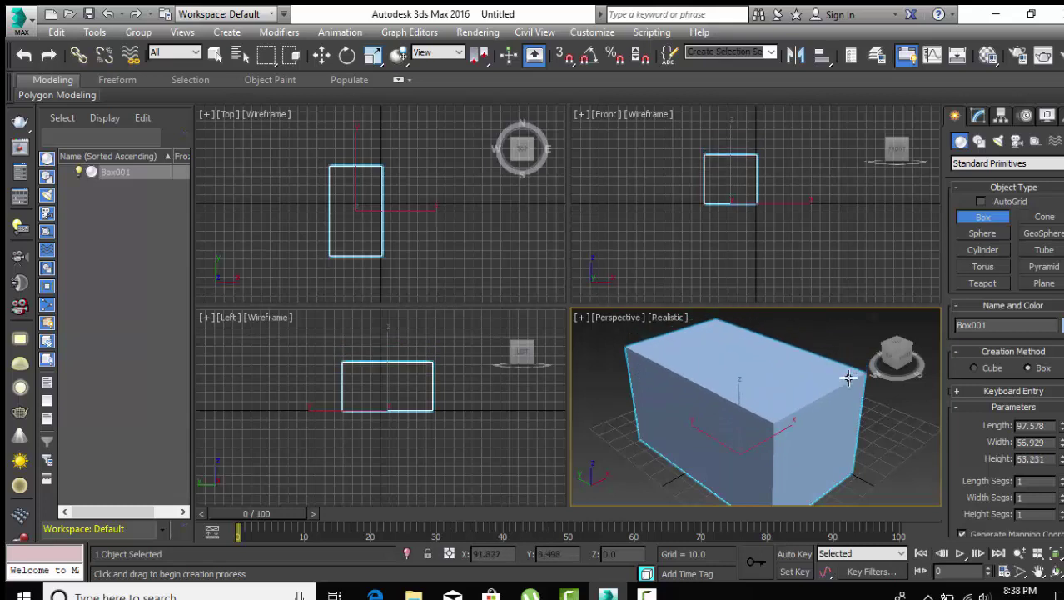
click(846, 350)
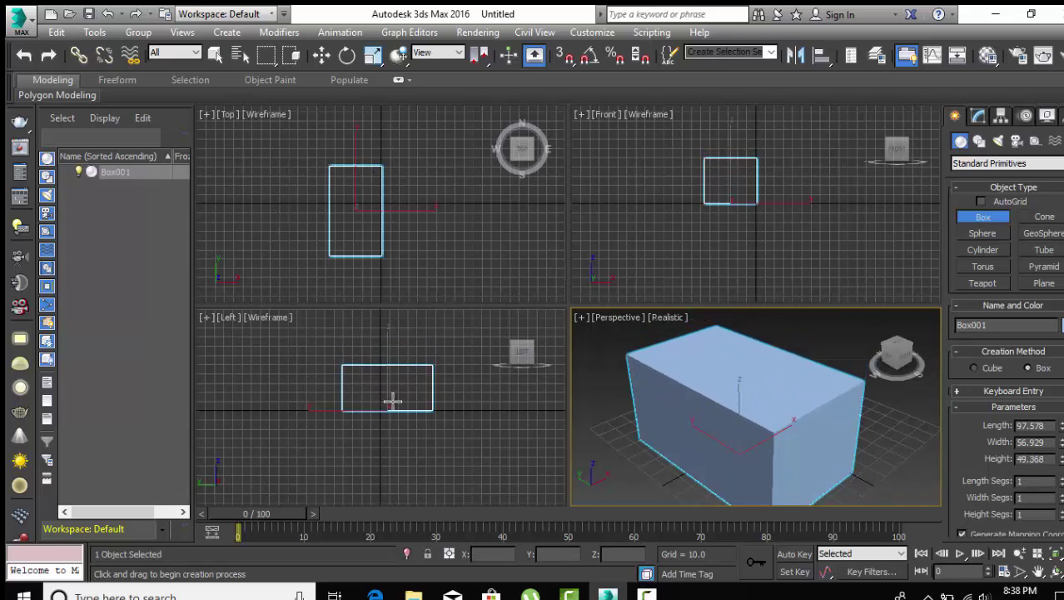
scroll(762, 407, down, 3)
middle_drag(764, 406, 758, 404)
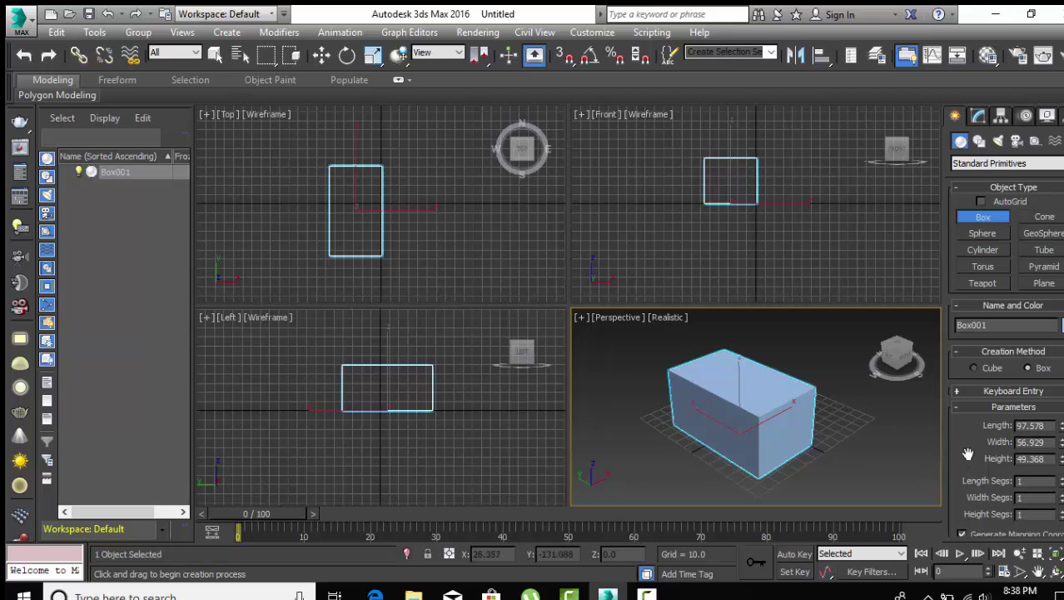
scroll(968, 454, down, 1)
scroll(964, 377, up, 1)
scroll(967, 383, down, 1)
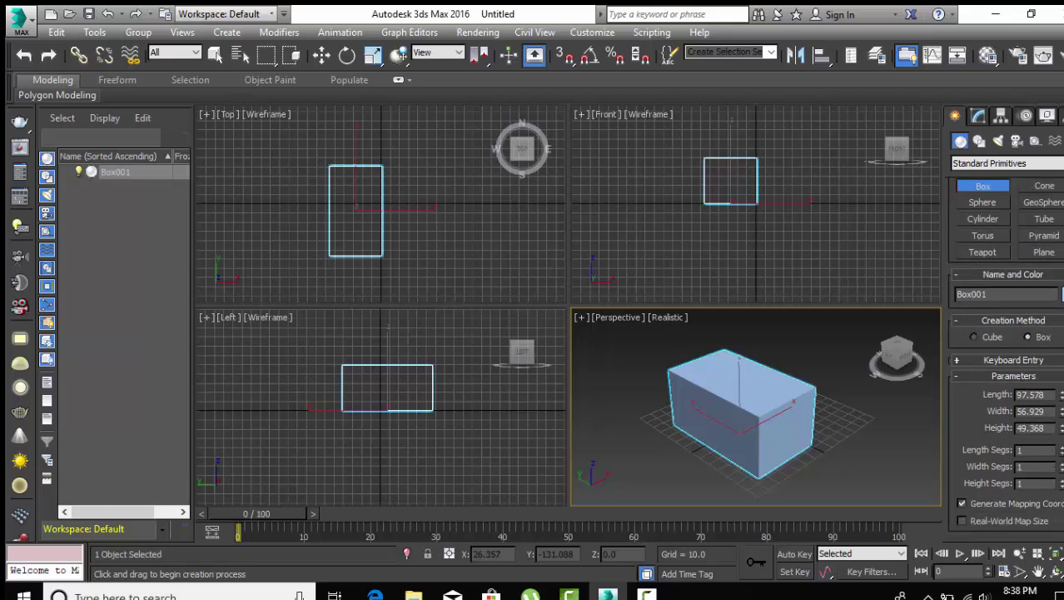
Give Box001 6 length, 5 width and 5 height segments.
click(1060, 447)
click(1061, 447)
click(1061, 448)
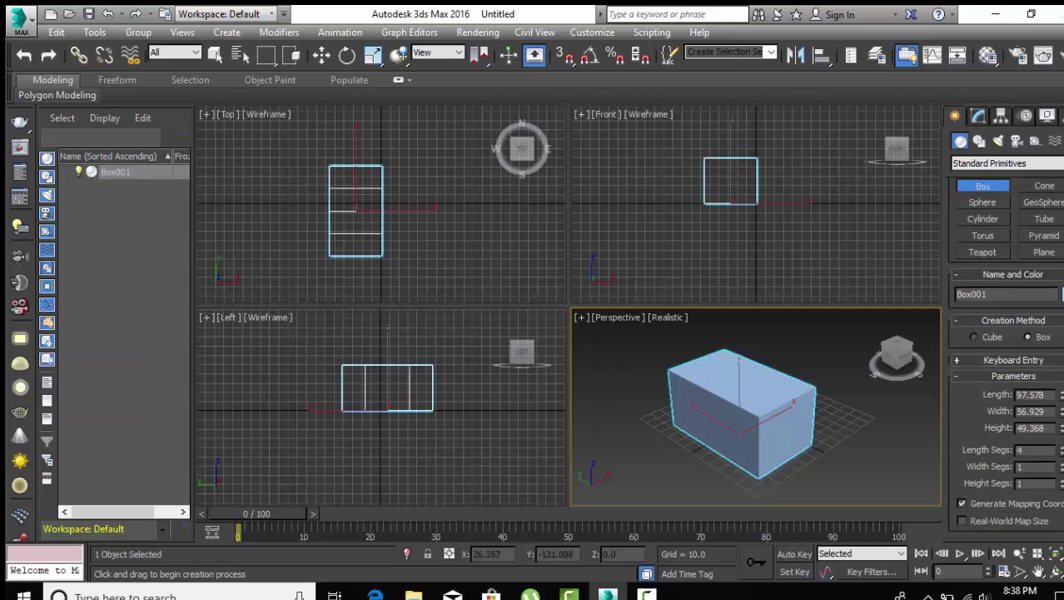
click(1060, 448)
click(1060, 447)
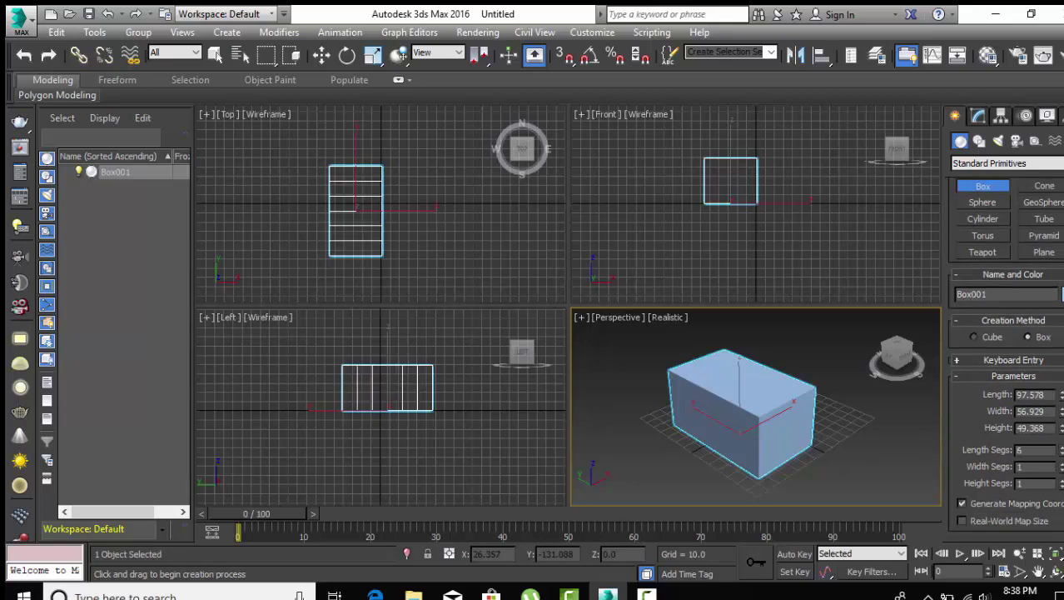
click(1060, 464)
click(1060, 464)
click(1060, 464)
click(1060, 464)
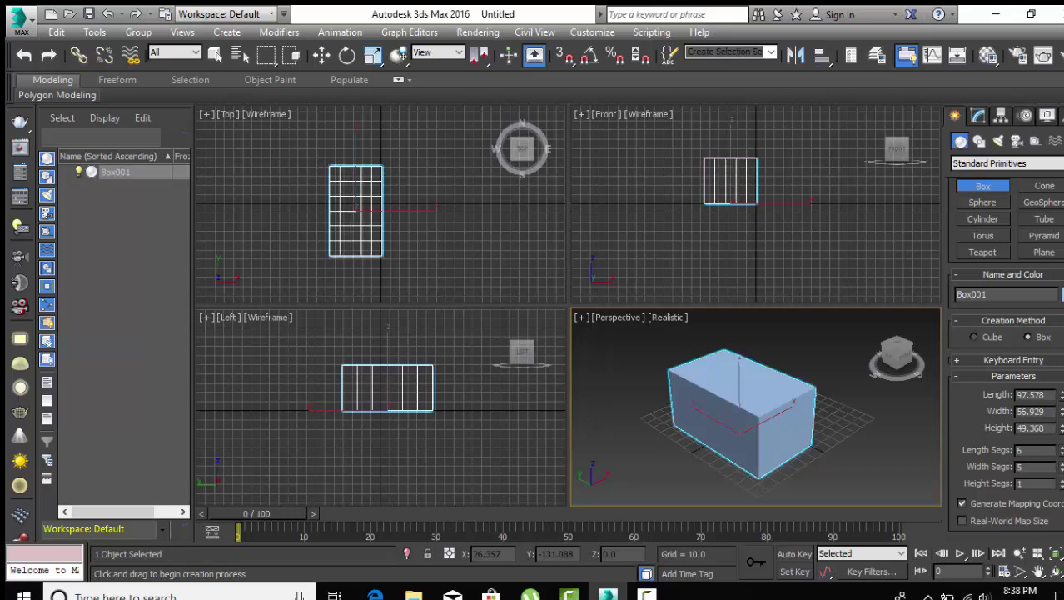
click(1061, 480)
click(1061, 480)
click(1060, 480)
click(1061, 481)
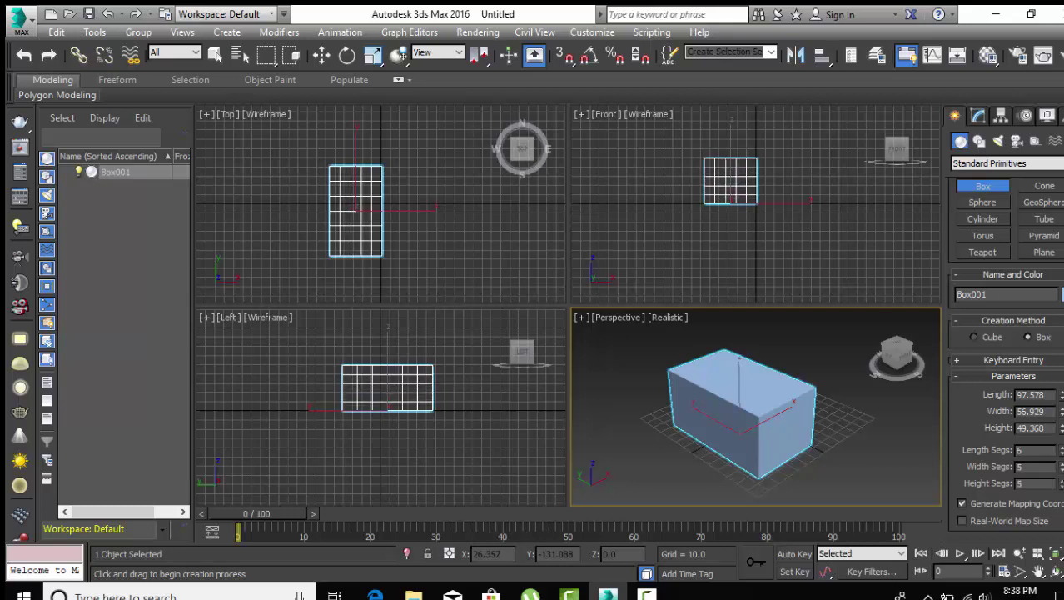
scroll(715, 409, up, 2)
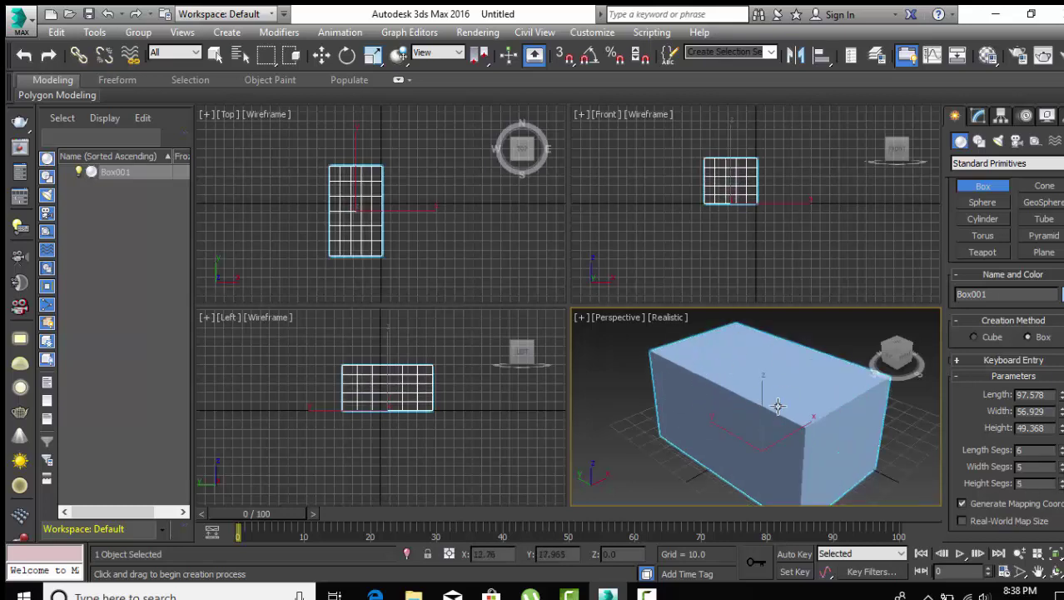
scroll(763, 406, up, 3)
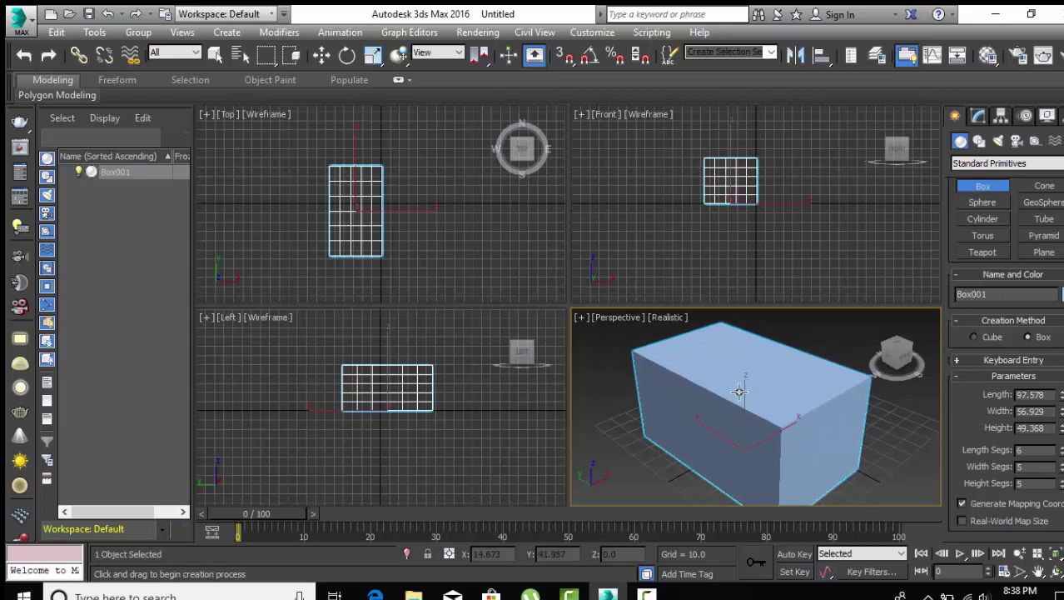
click(617, 322)
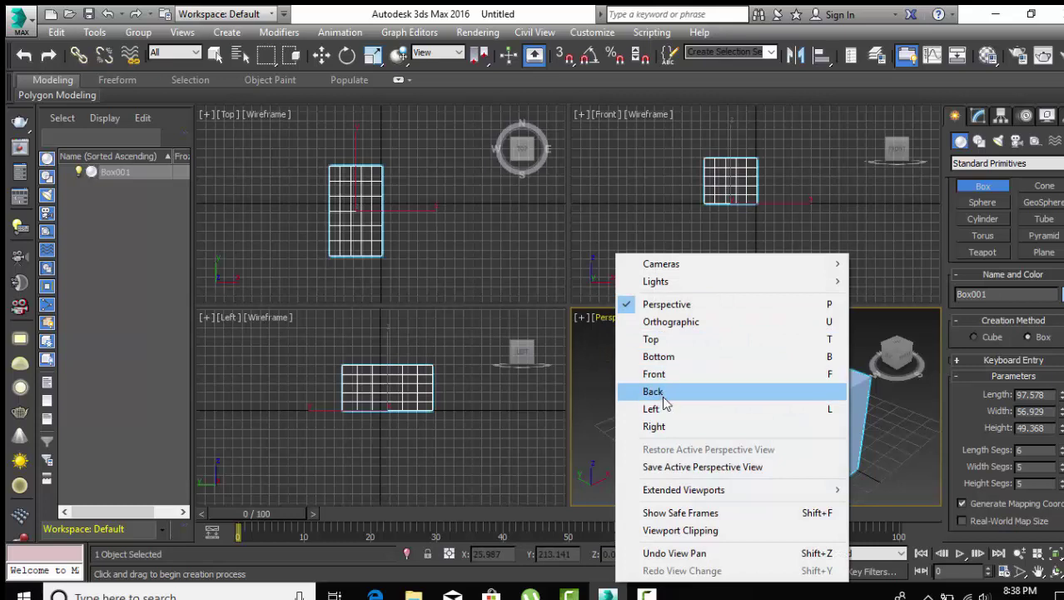
click(600, 317)
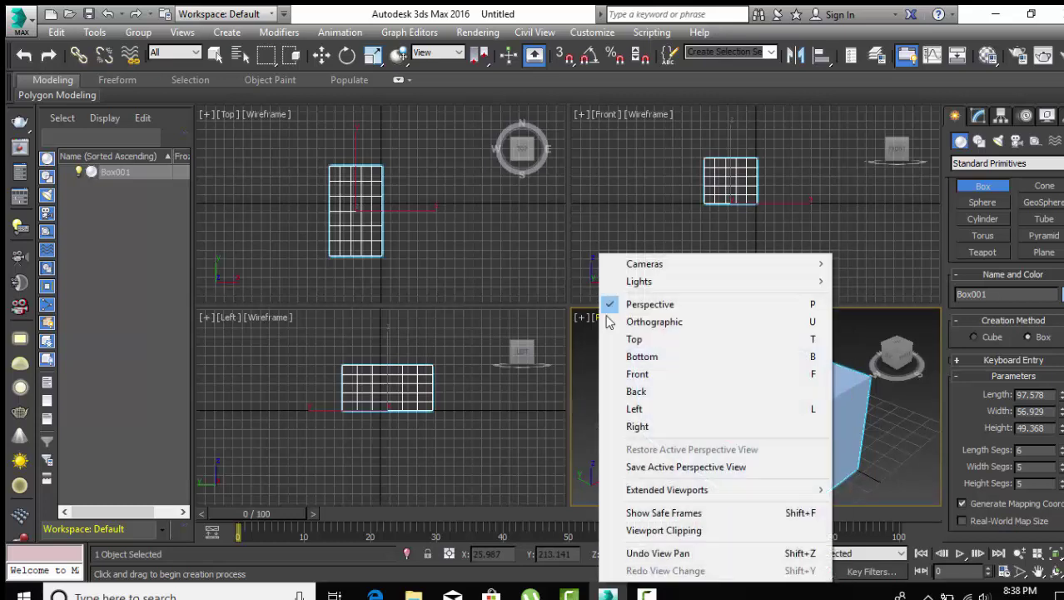
Switch the Perspective view to Realistic with Edged Faces and move the box to the lower left.
click(577, 405)
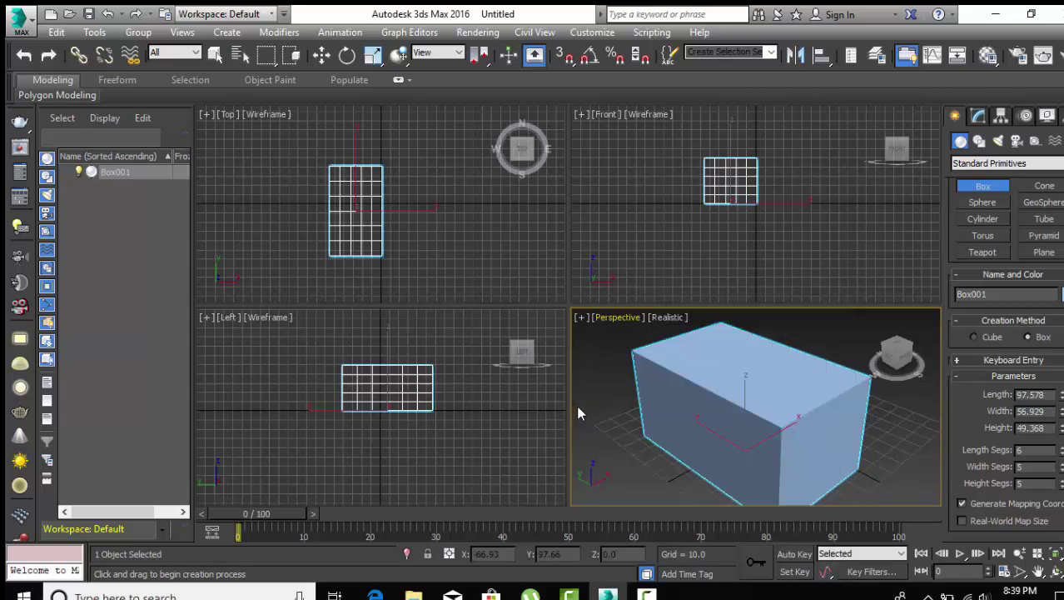
click(664, 317)
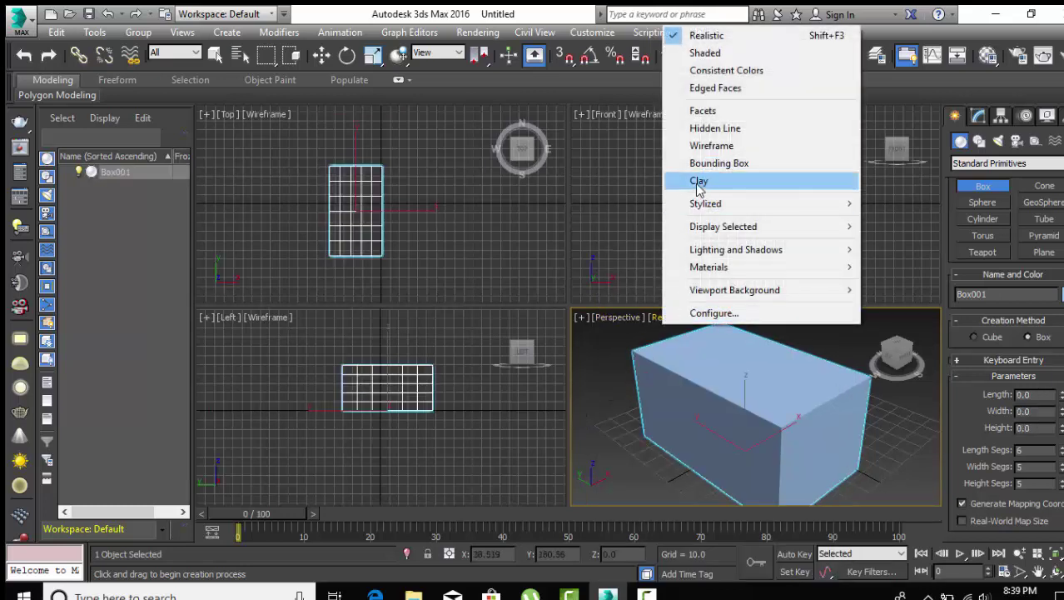
click(724, 99)
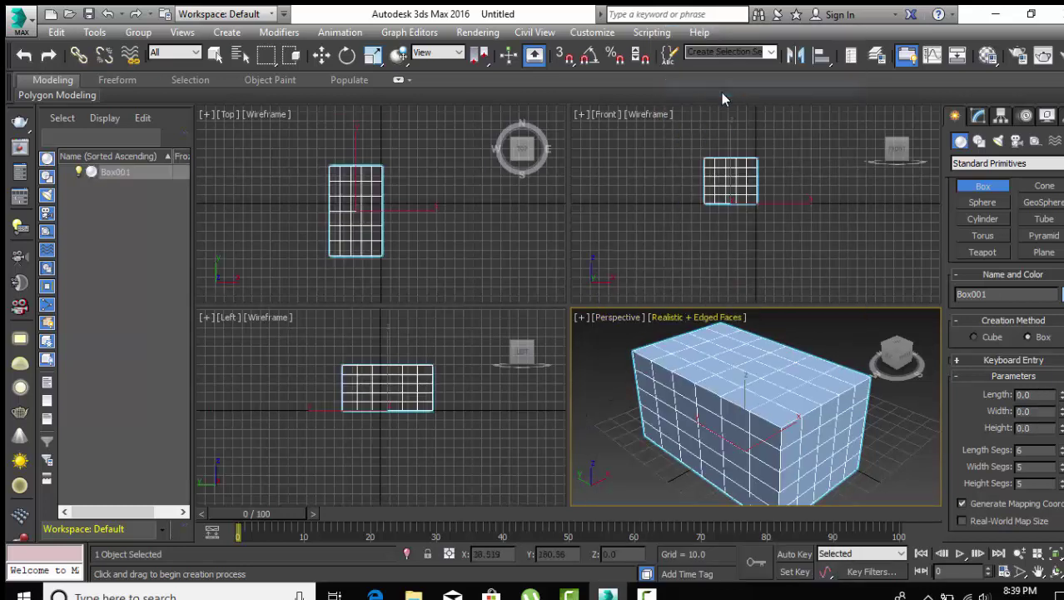
scroll(731, 349, down, 3)
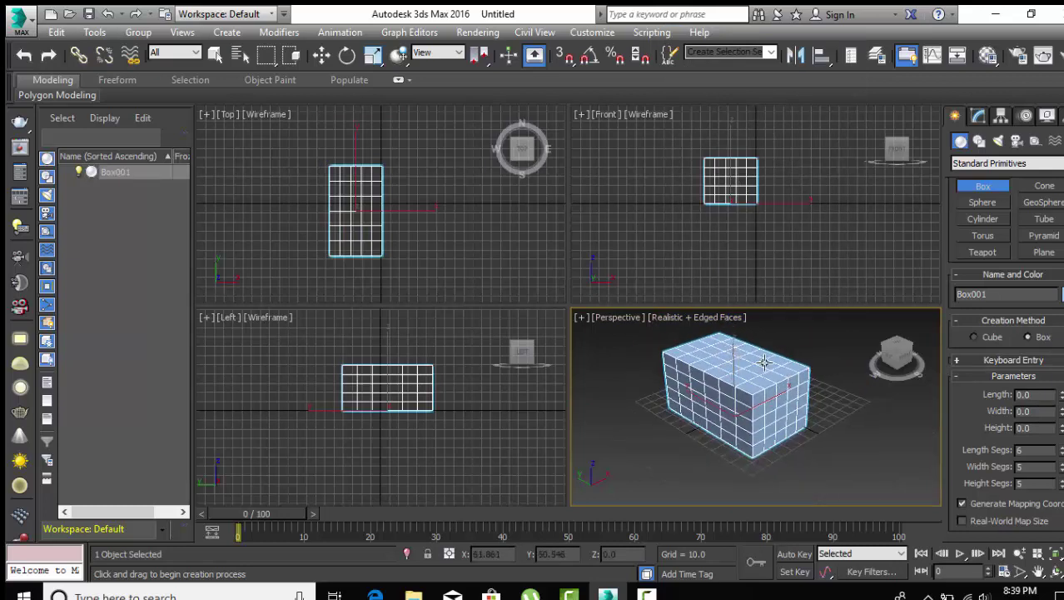
scroll(733, 351, up, 3)
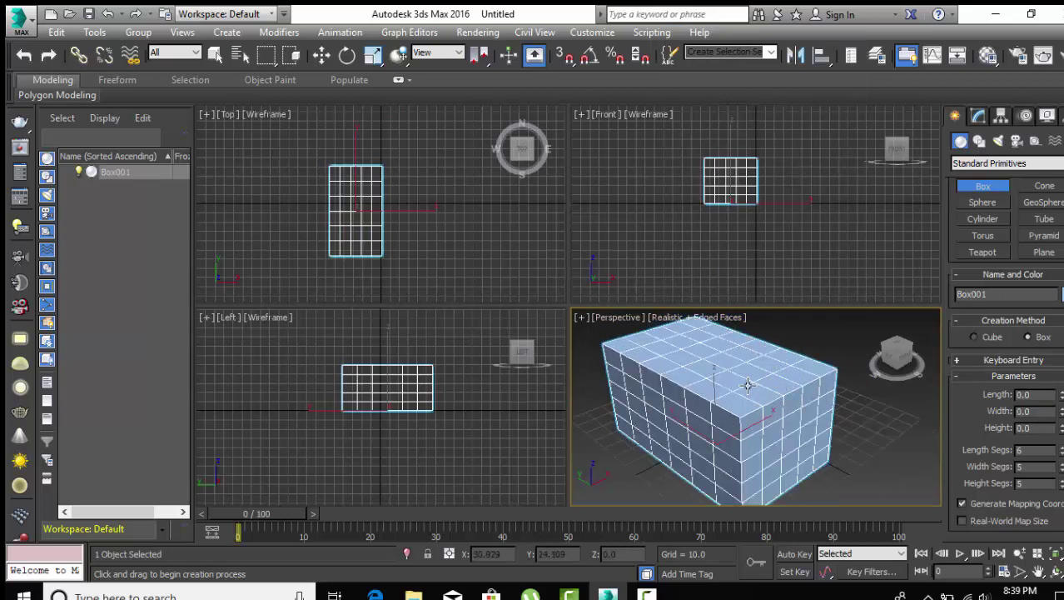
middle_drag(752, 379, 758, 387)
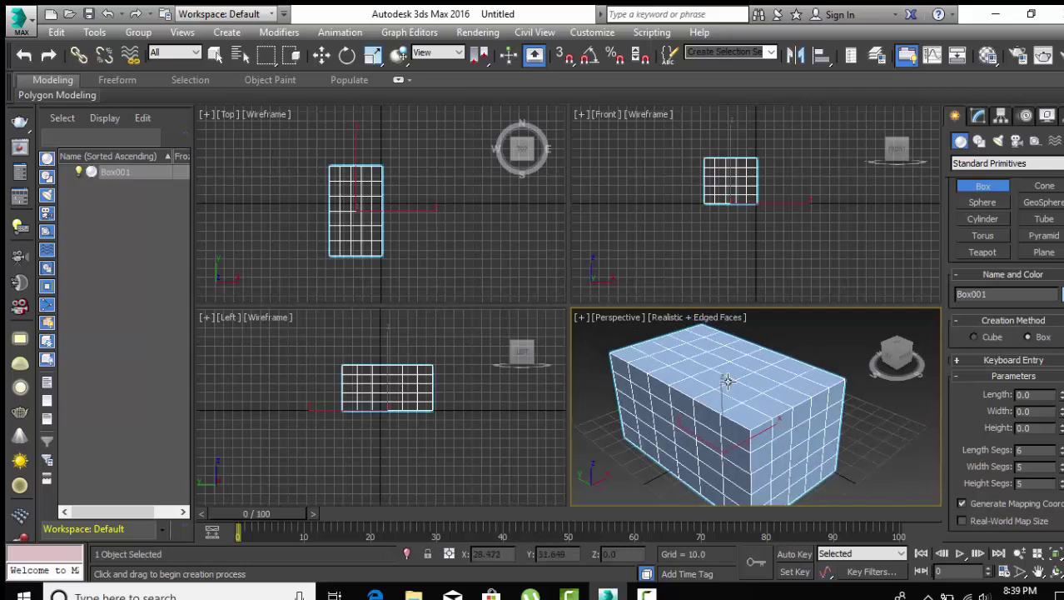
middle_drag(804, 394, 595, 428)
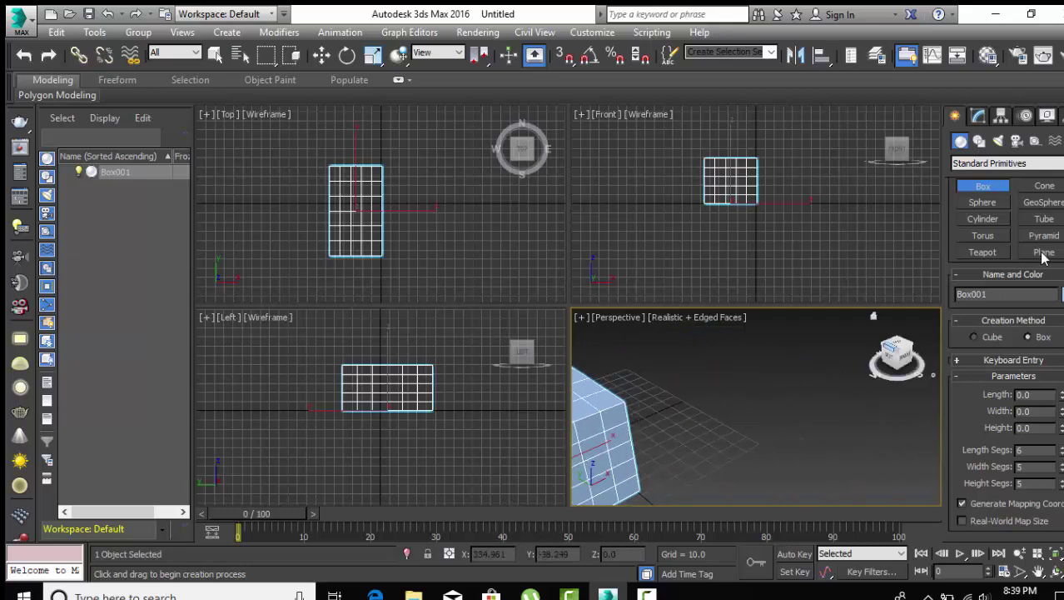
Drag out a new cone, Cone001, beside the box and maximize the Perspective view.
click(1046, 186)
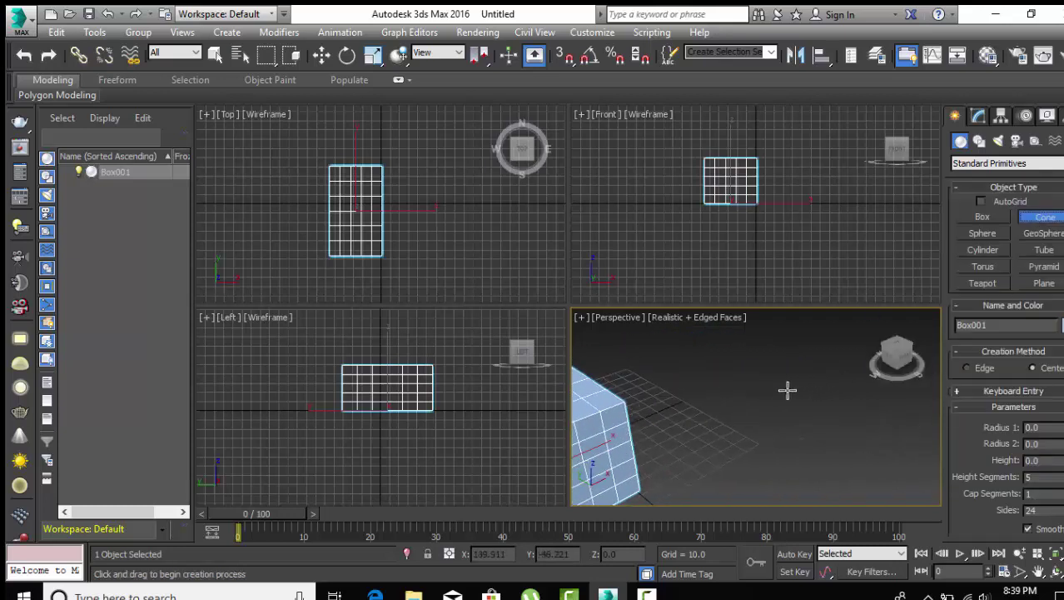
drag(730, 406, 797, 441)
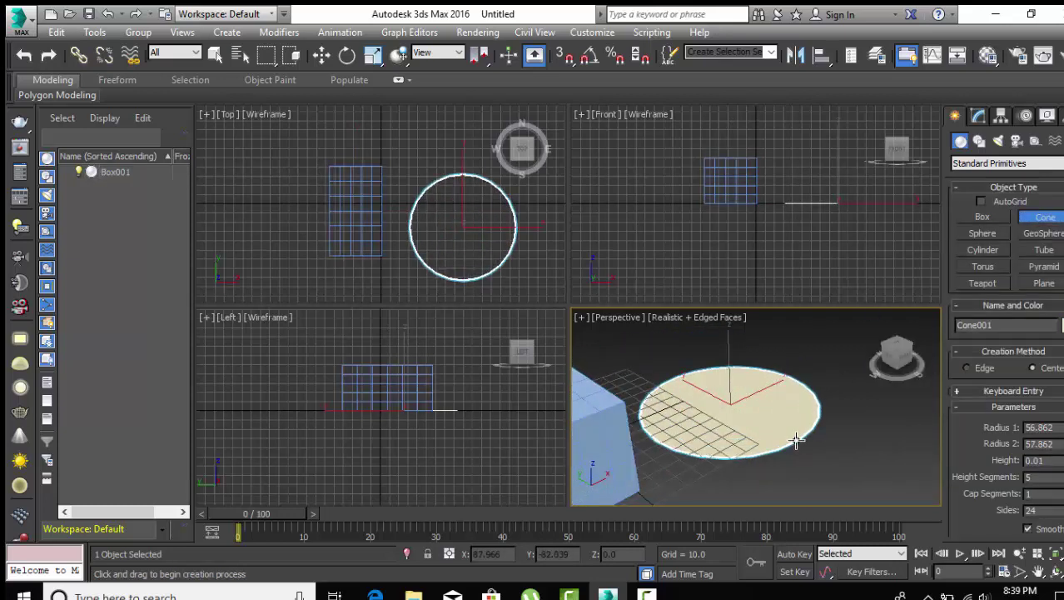
scroll(783, 408, down, 3)
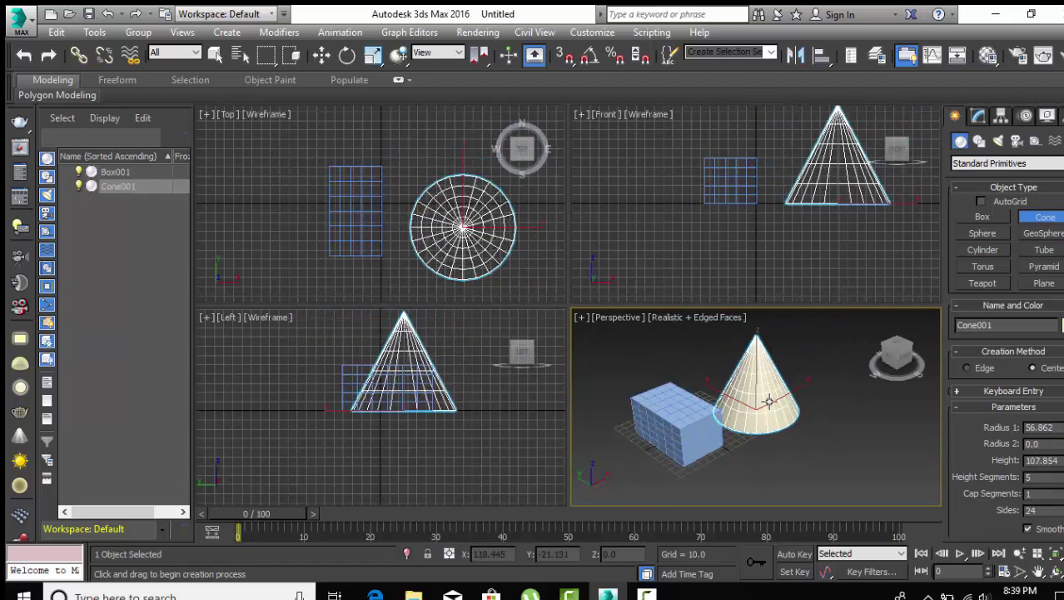
scroll(769, 391, up, 3)
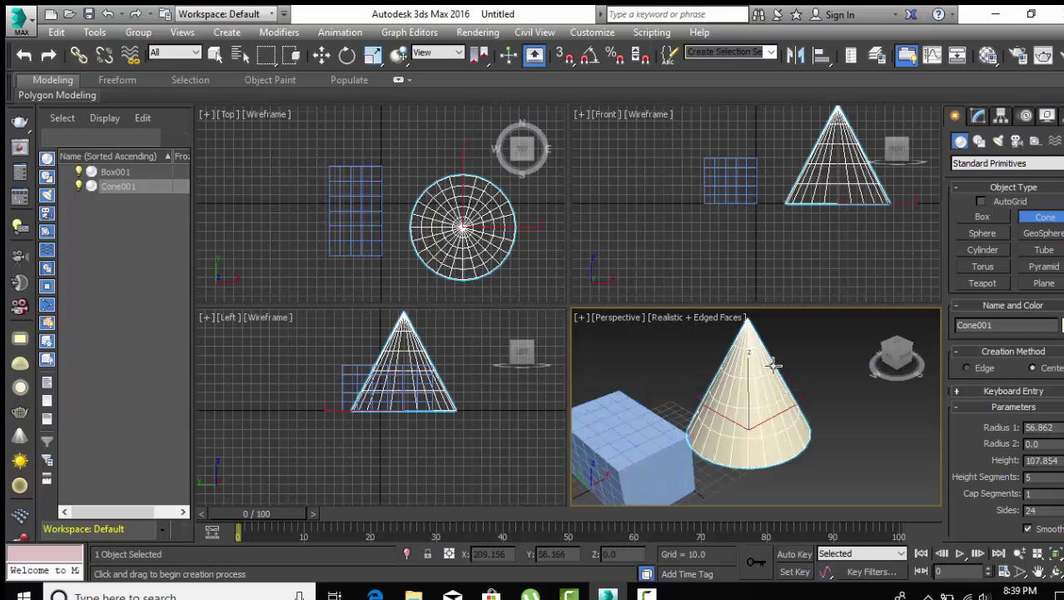
scroll(771, 374, up, 2)
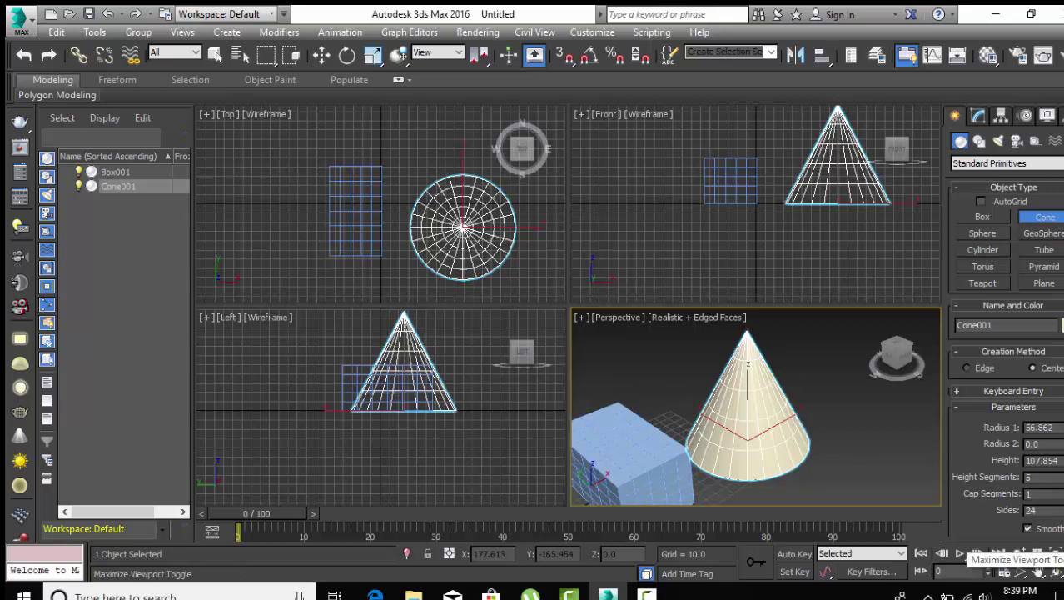
click(1051, 552)
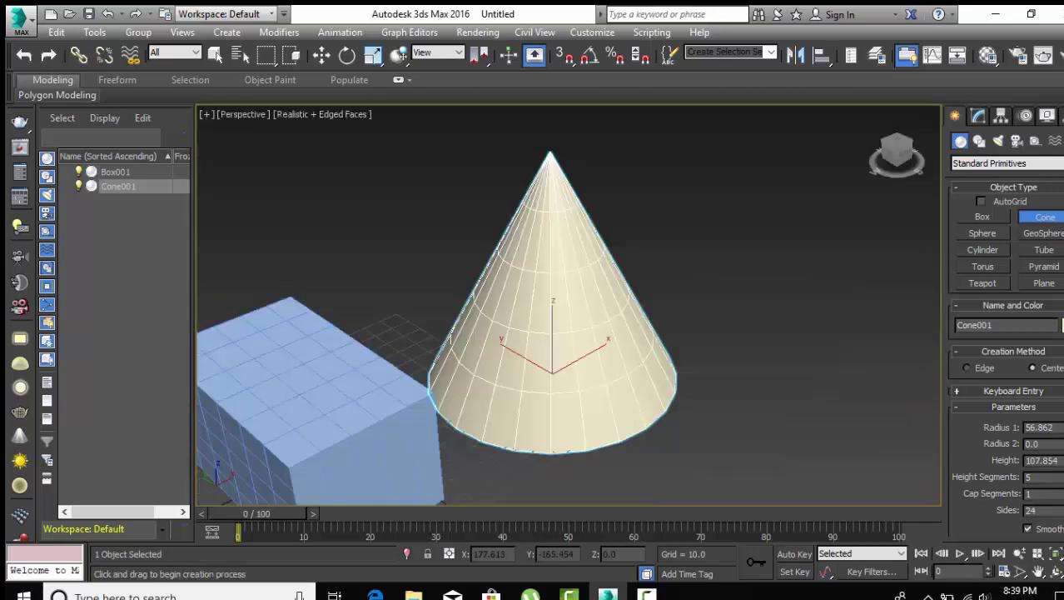
middle_drag(577, 381, 579, 403)
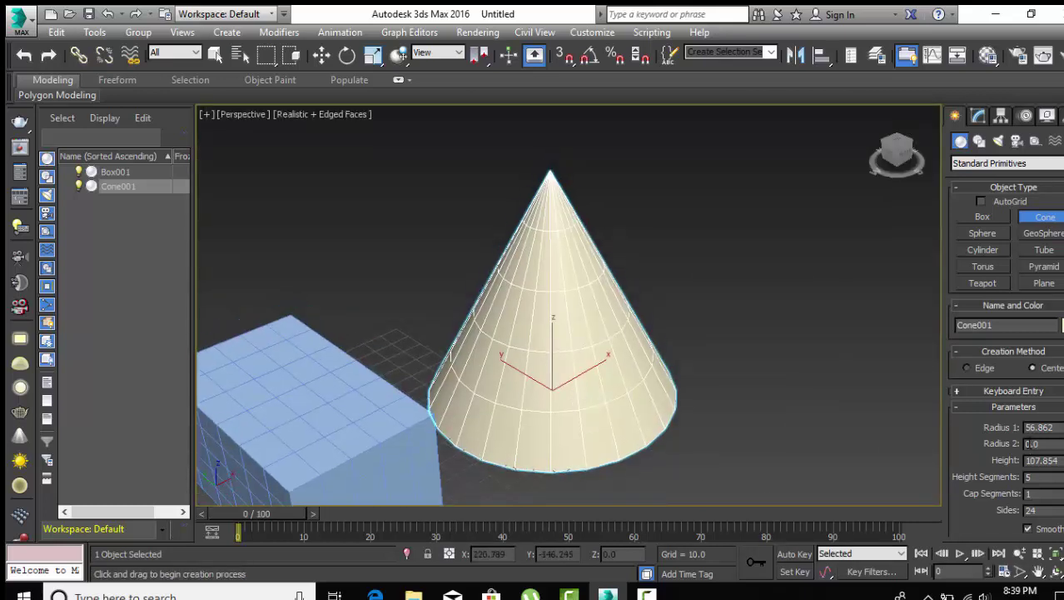
Set the cone's Radius 1 to 52.881, Radius 2 to 23.03 and Height to 50.
drag(1062, 428, 1062, 441)
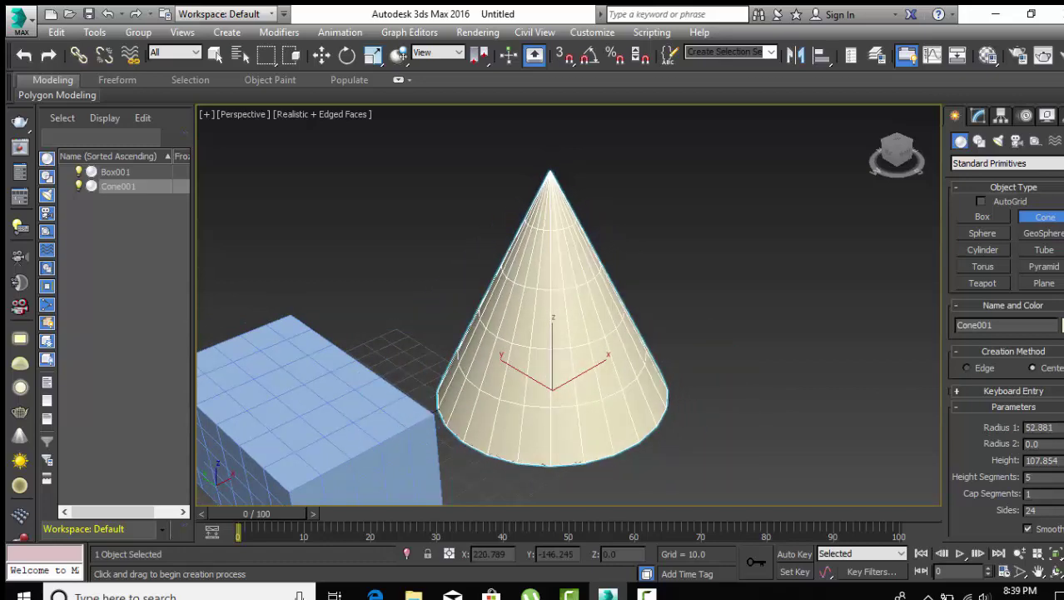
drag(1062, 443, 1055, 315)
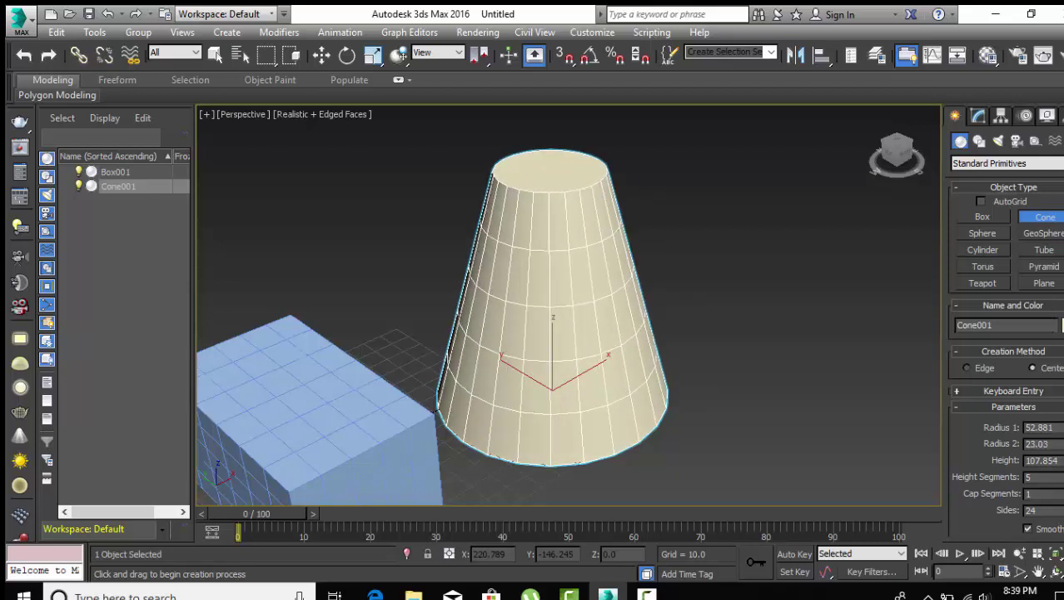
drag(1062, 460, 1062, 470)
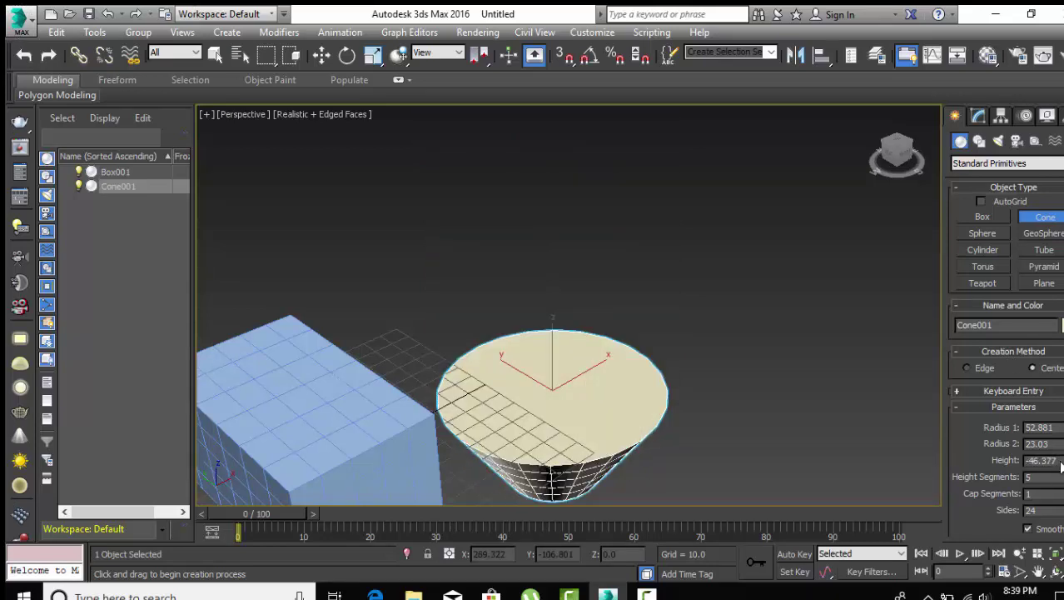
drag(1056, 460, 988, 457)
text(50)
key(Return)
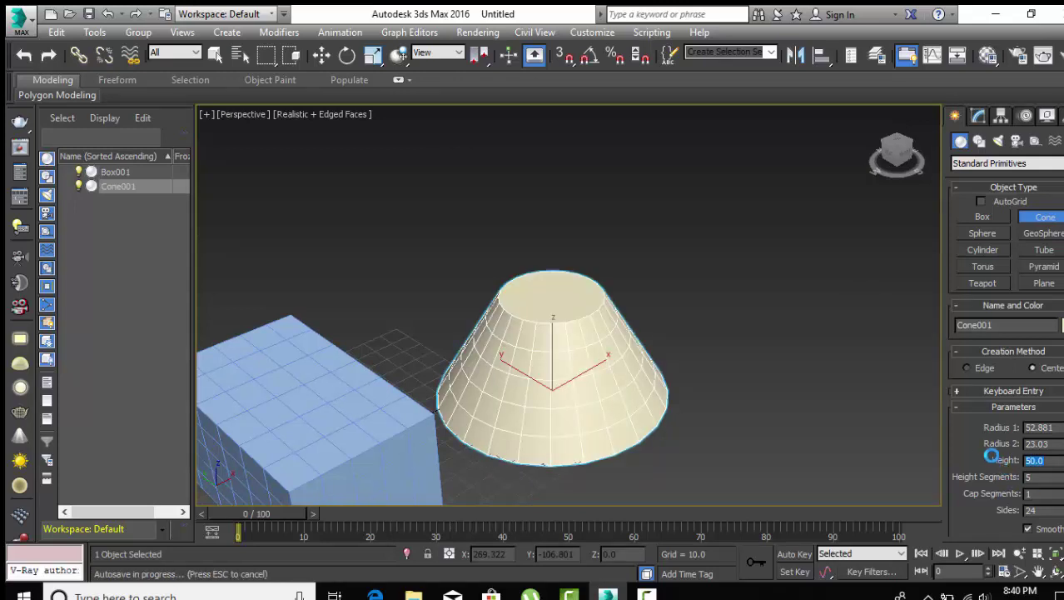
Give the cone 12 cap segments, keeping its height segments at 5.
scroll(987, 460, down, 2)
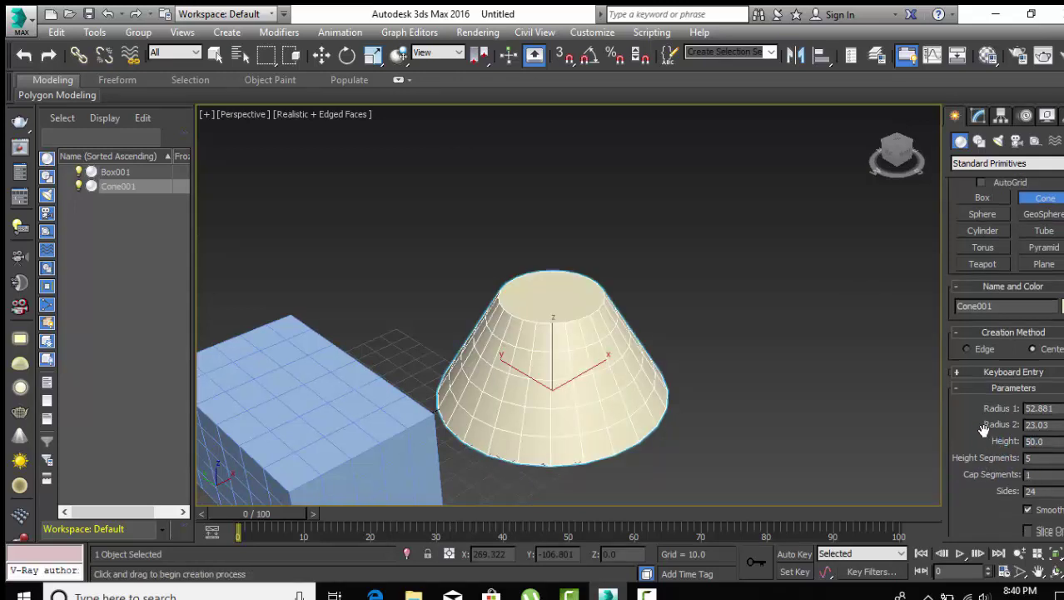
scroll(513, 276, up, 2)
middle_drag(558, 328, 573, 284)
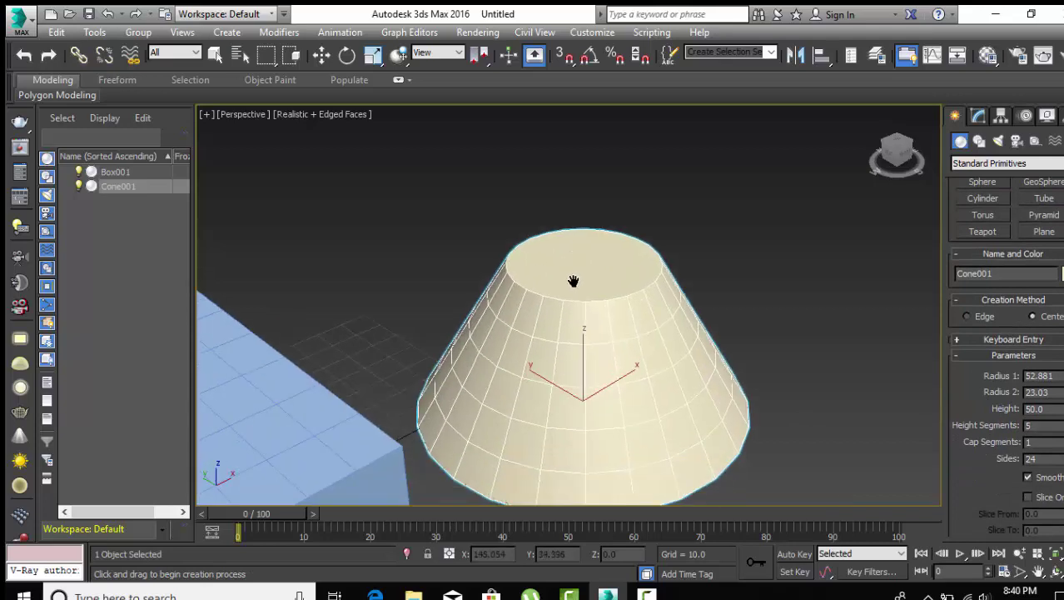
text(13)
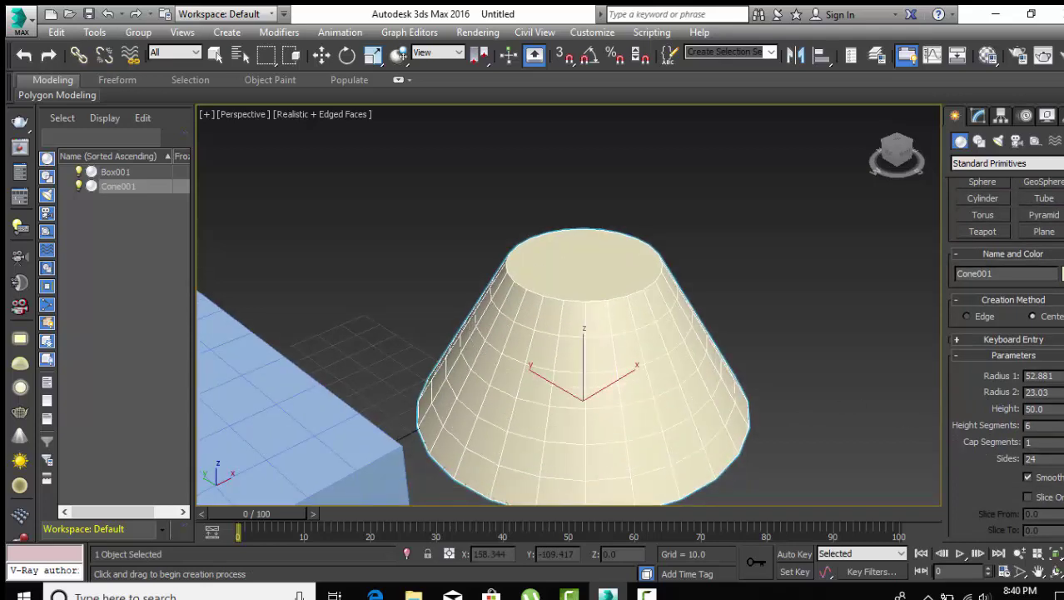
key(Return)
key(ctrl+z)
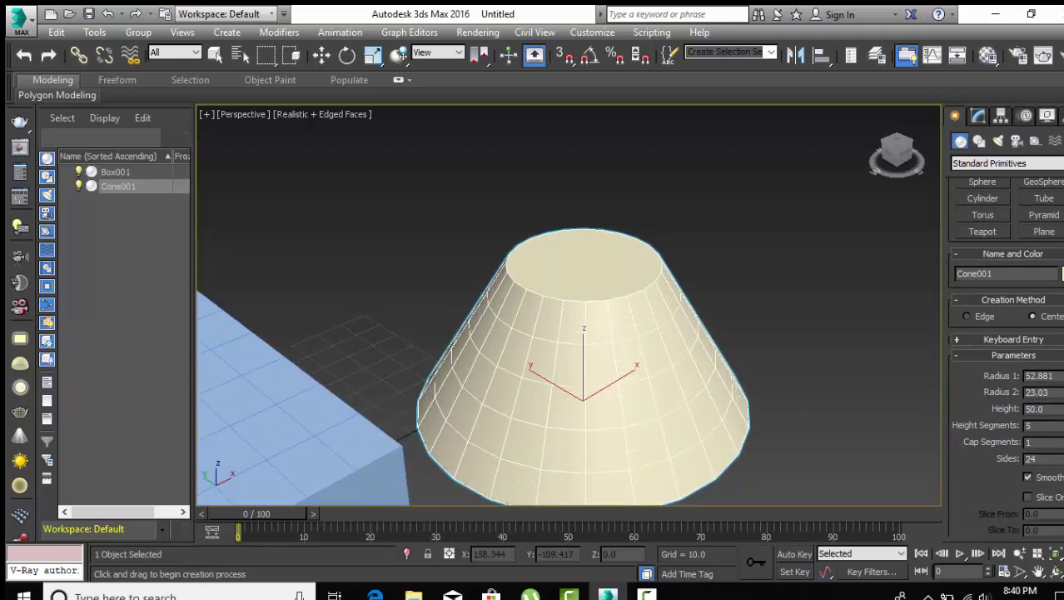
text(0)
key(Return)
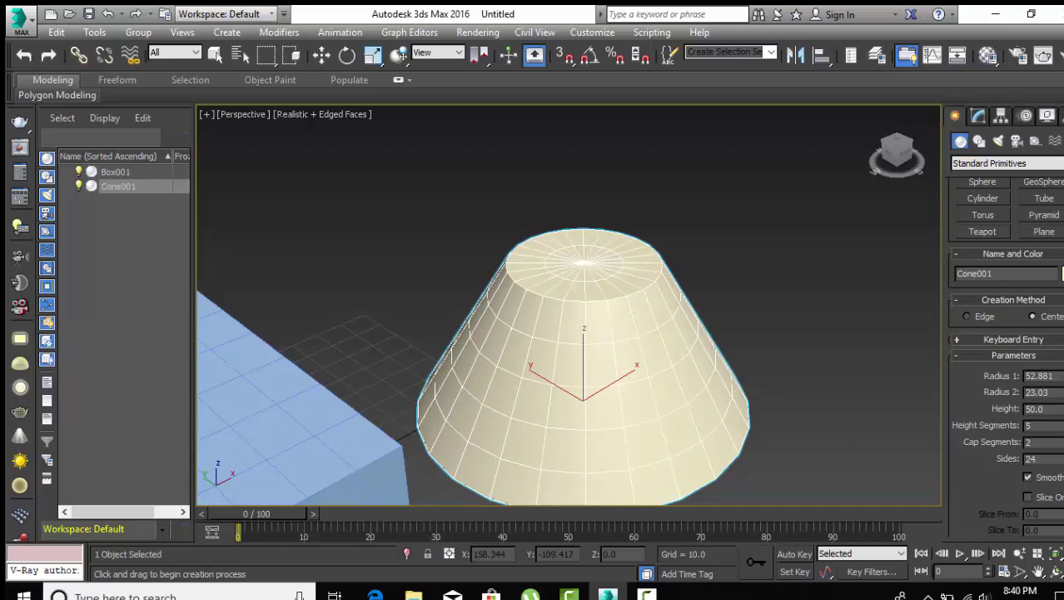
scroll(607, 256, up, 3)
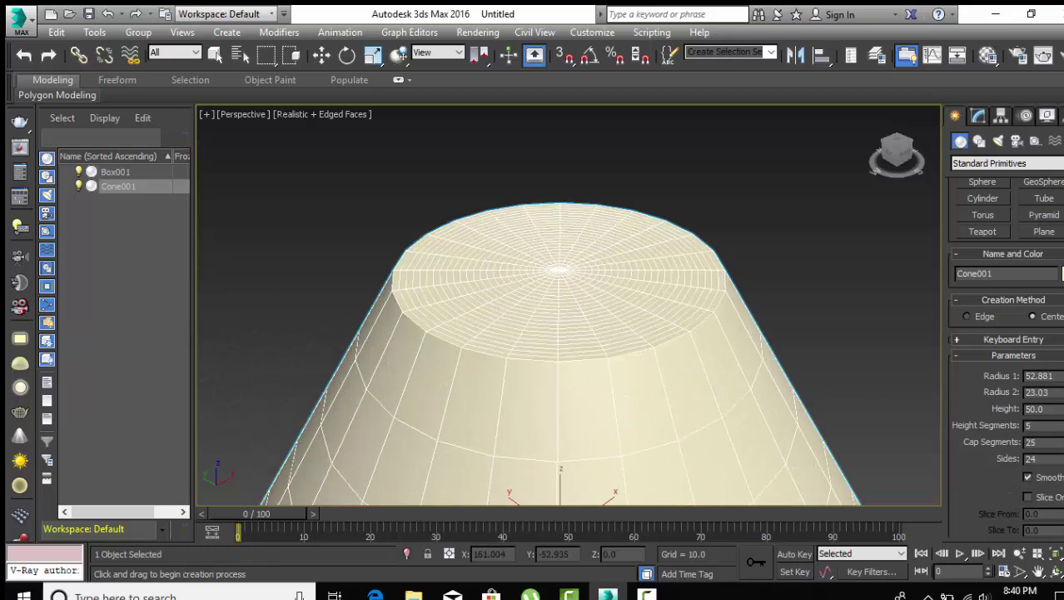
key(BackSpace)
text(2)
key(Return)
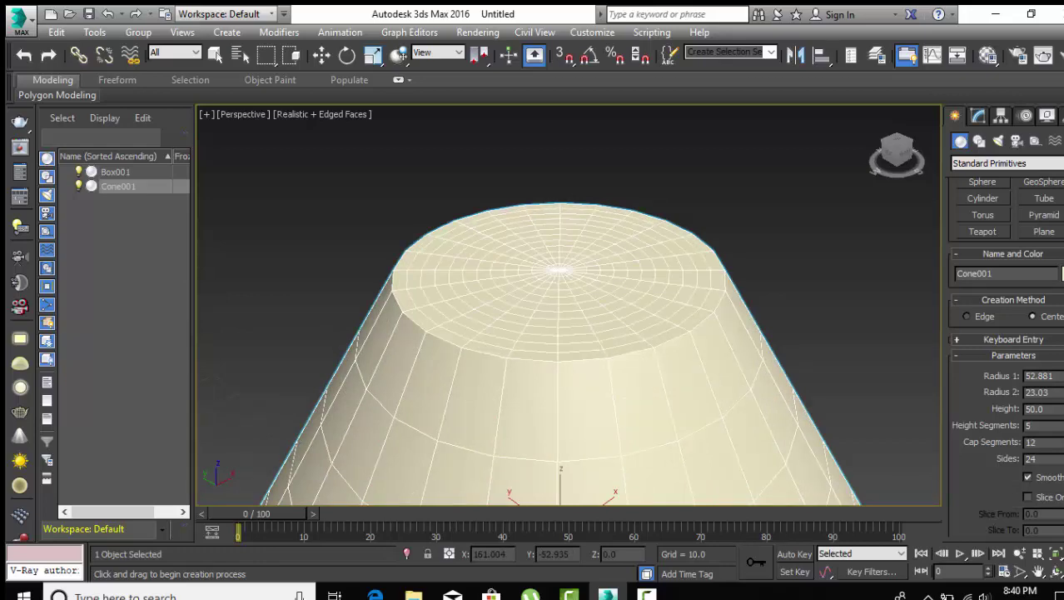
Set the cone's Sides to 50.
drag(1063, 458, 693, 414)
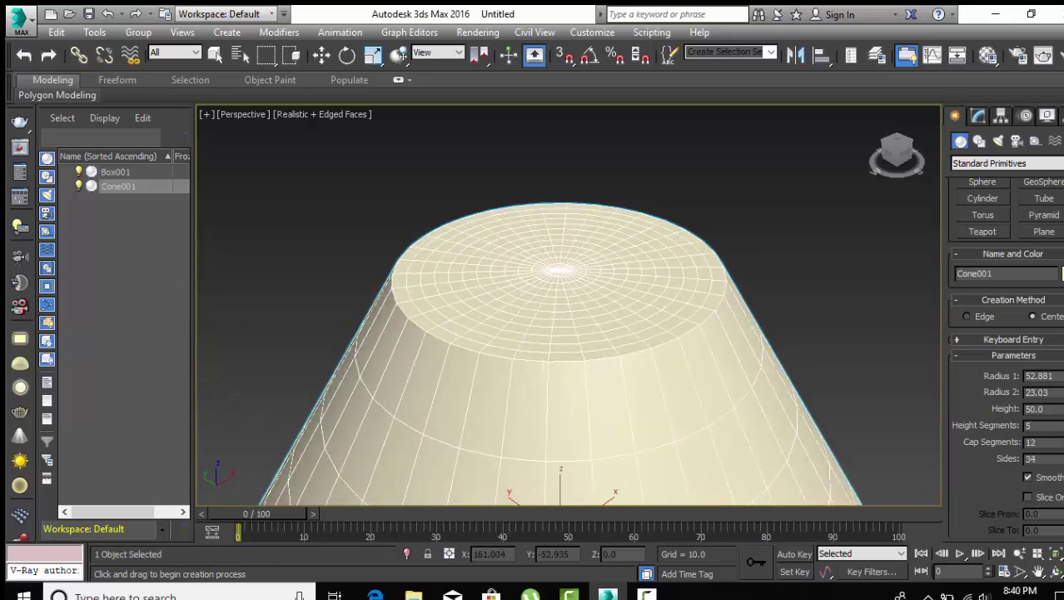
scroll(690, 398, down, 3)
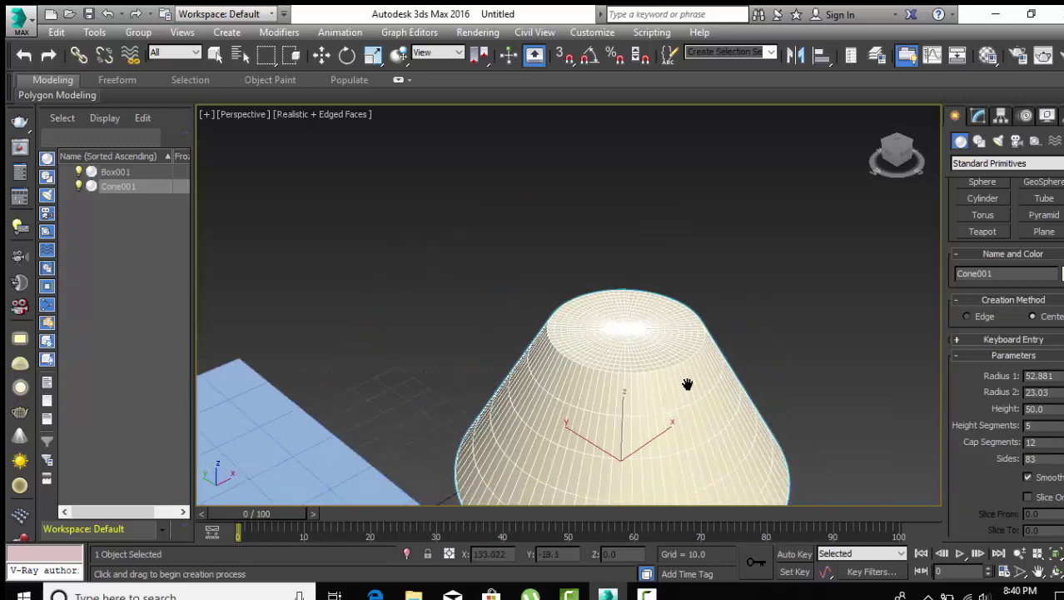
scroll(676, 342, down, 2)
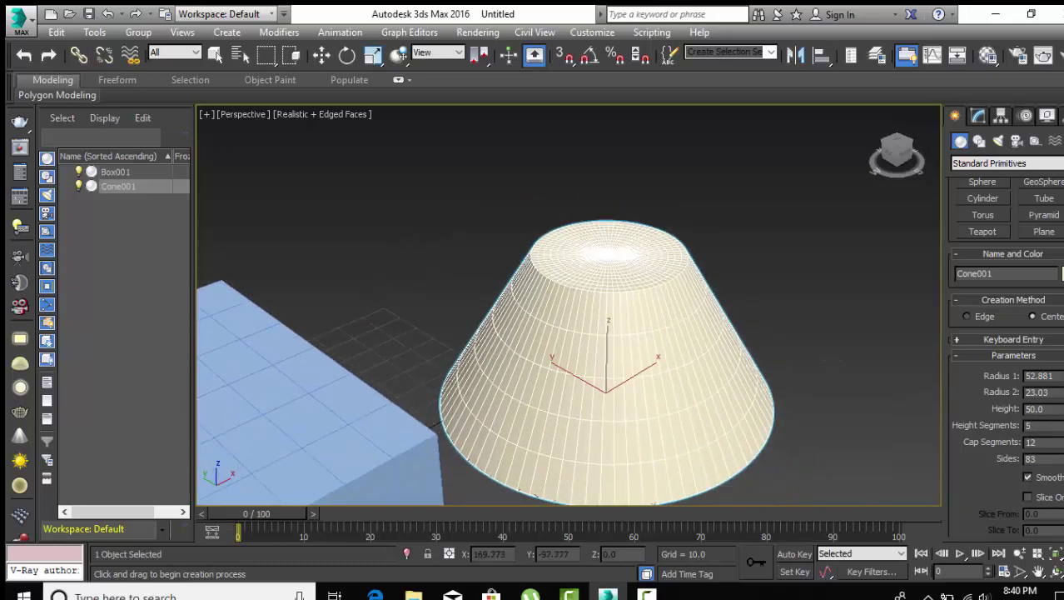
drag(1063, 458, 1063, 533)
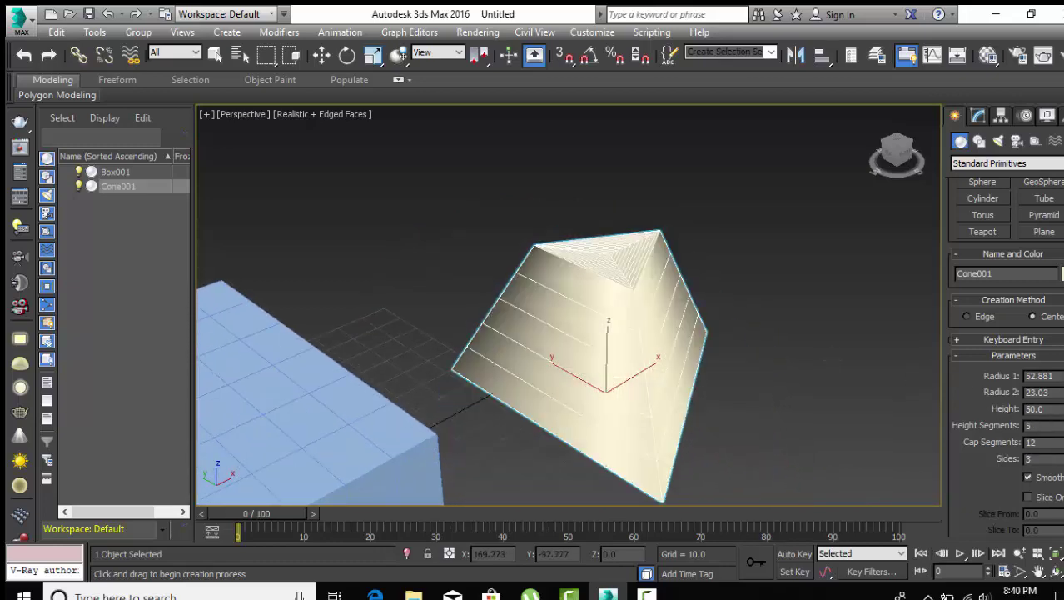
drag(1063, 458, 1063, 400)
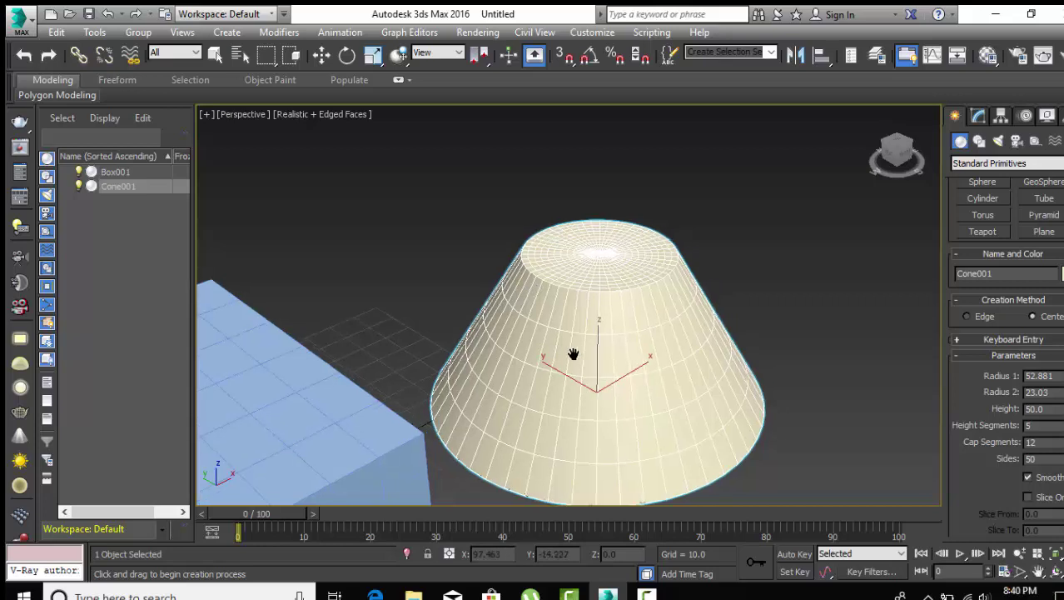
middle_drag(570, 357, 547, 281)
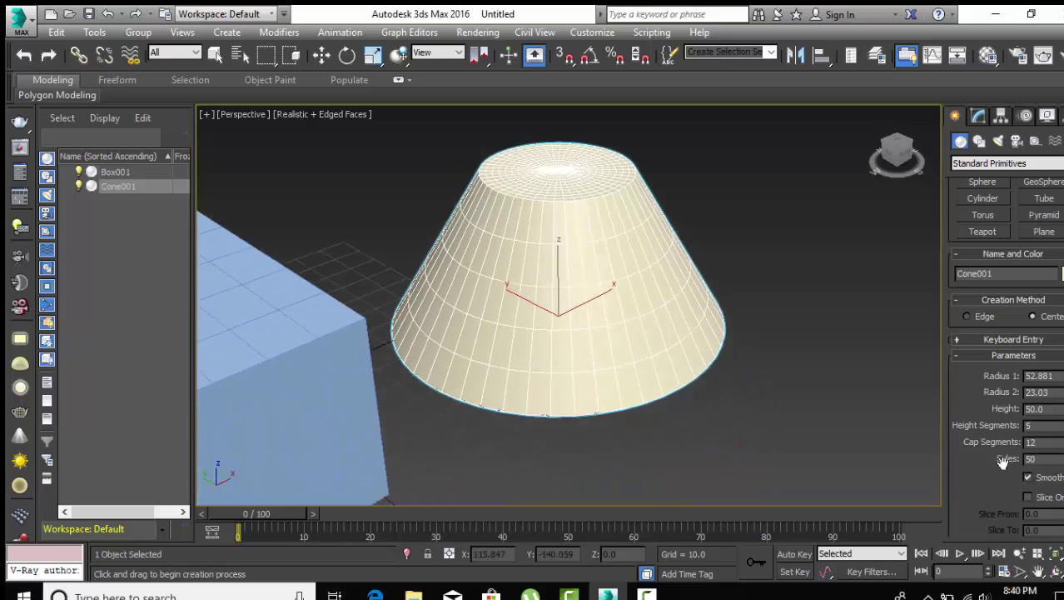
middle_drag(636, 222, 651, 266)
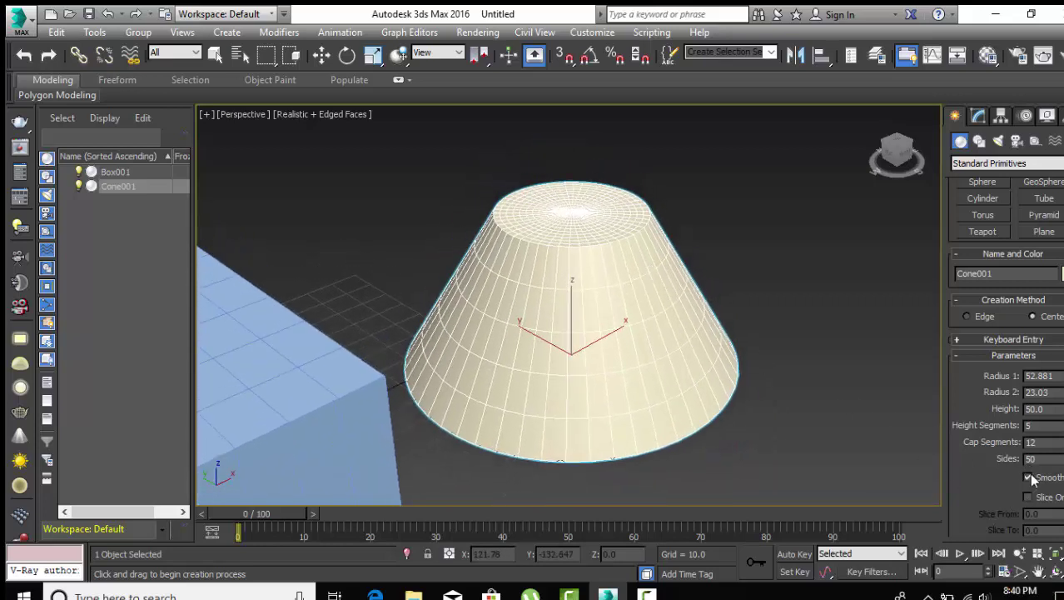
scroll(608, 282, up, 3)
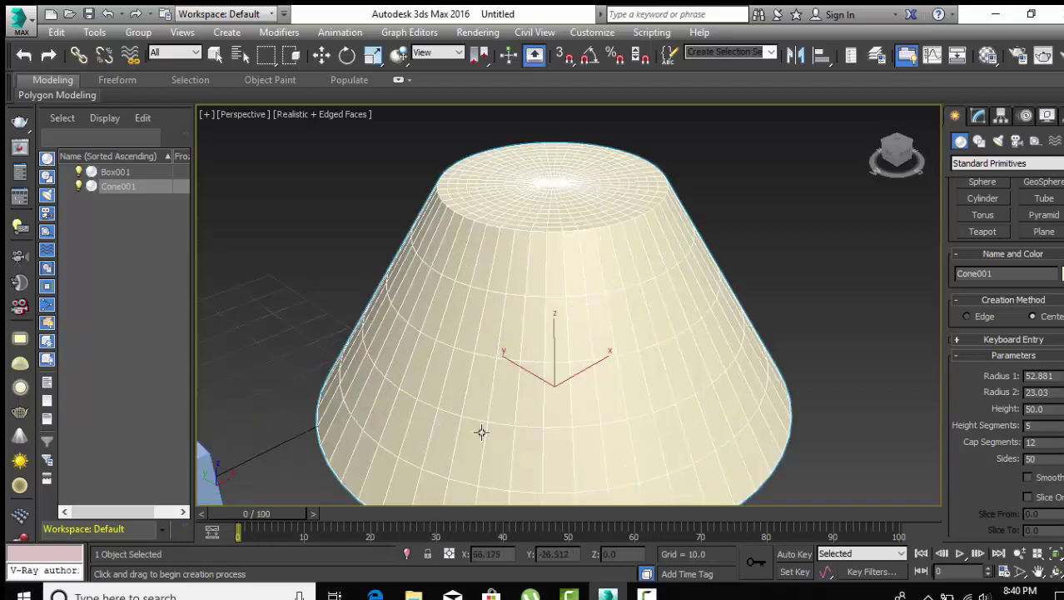
middle_drag(482, 431, 483, 399)
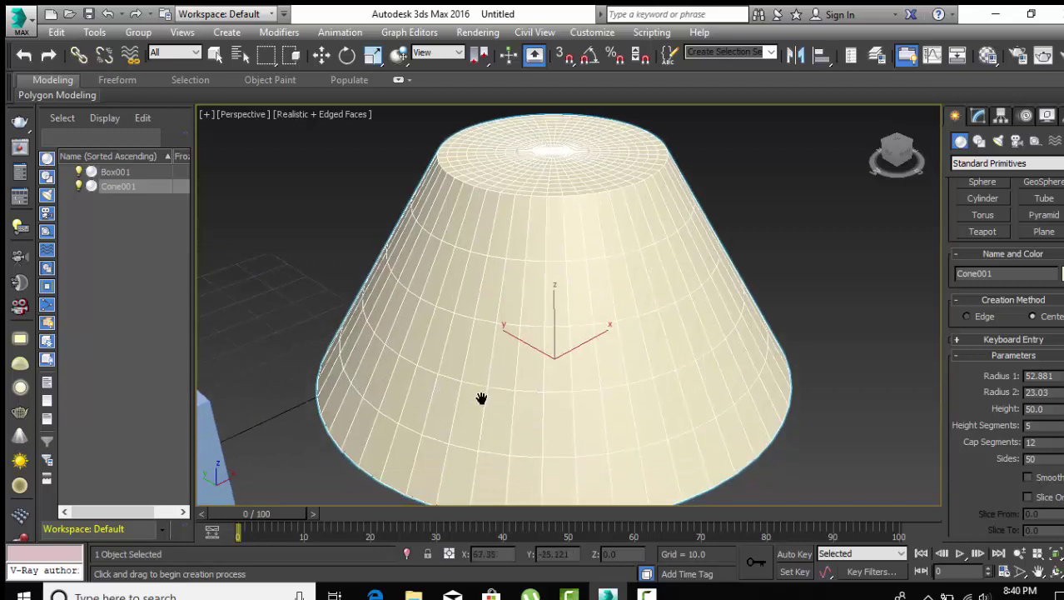
click(1028, 477)
scroll(409, 305, down, 2)
middle_drag(409, 335, 409, 350)
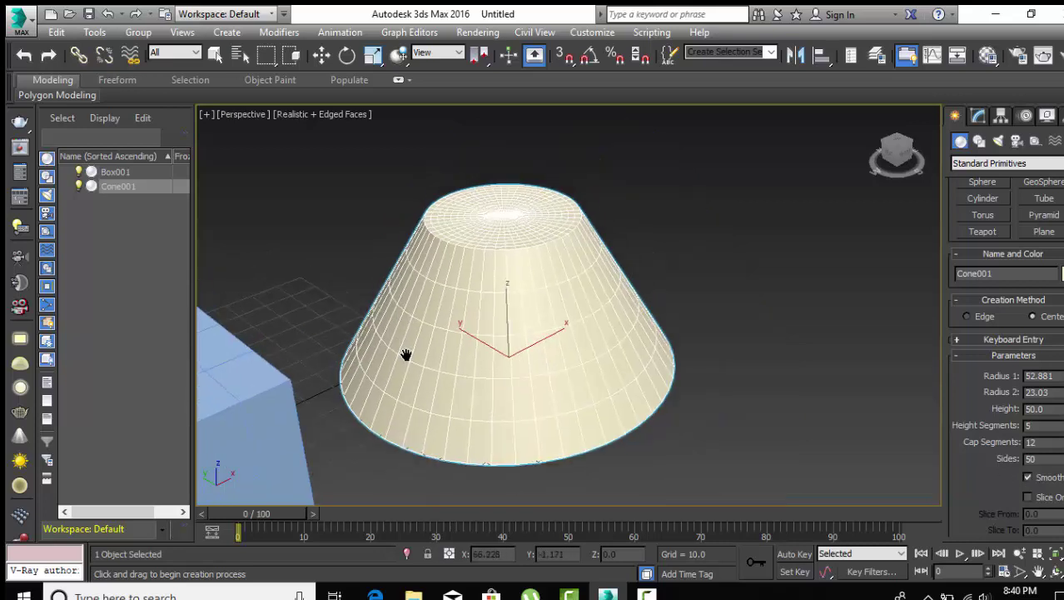
scroll(983, 493, down, 2)
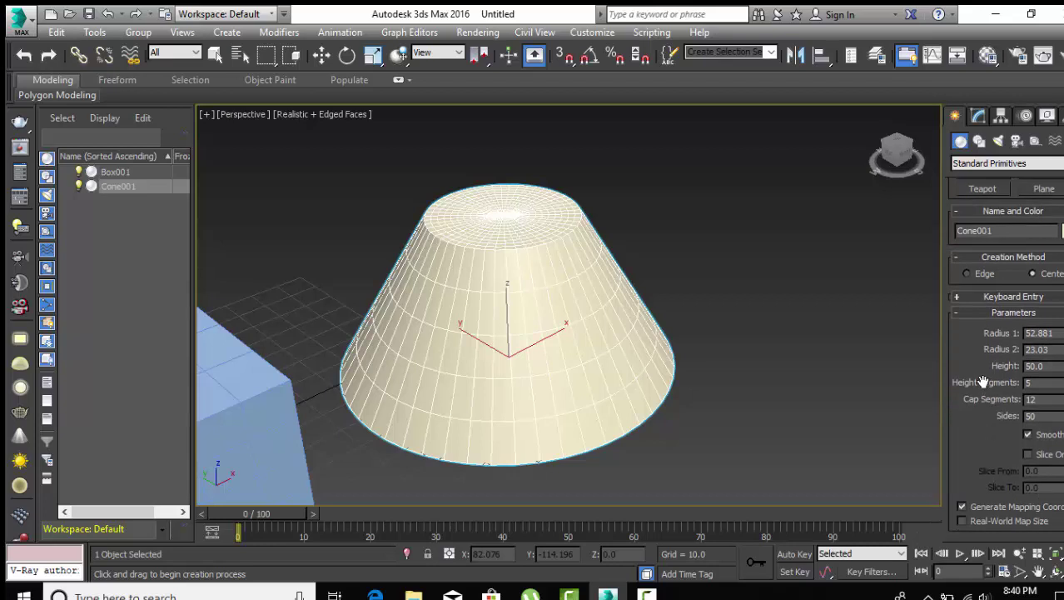
Turn on Slice for the cone with Slice From 282.0 and orbit to view the cut.
click(1028, 455)
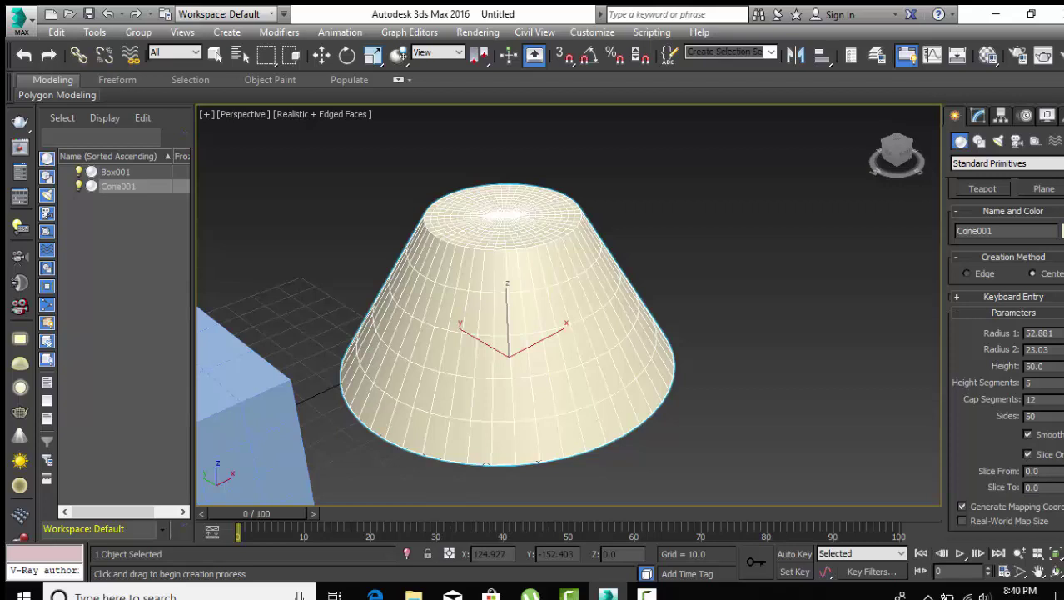
mouse_move(1061, 471)
mouse_down()
mouse_move(1051, 215)
mouse_move(1051, 242)
mouse_up()
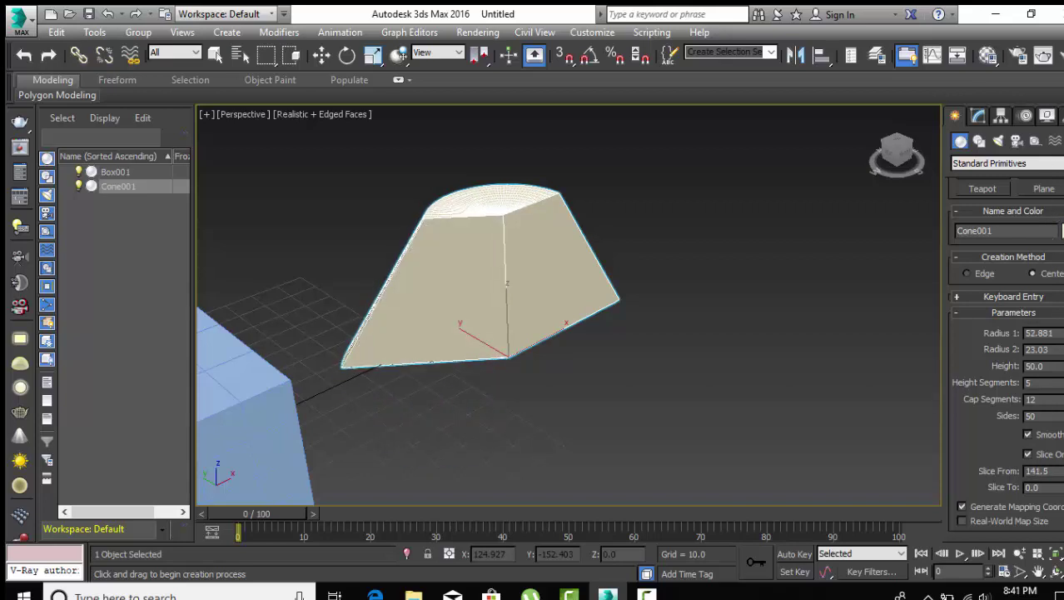
drag(1051, 241, 1062, 237)
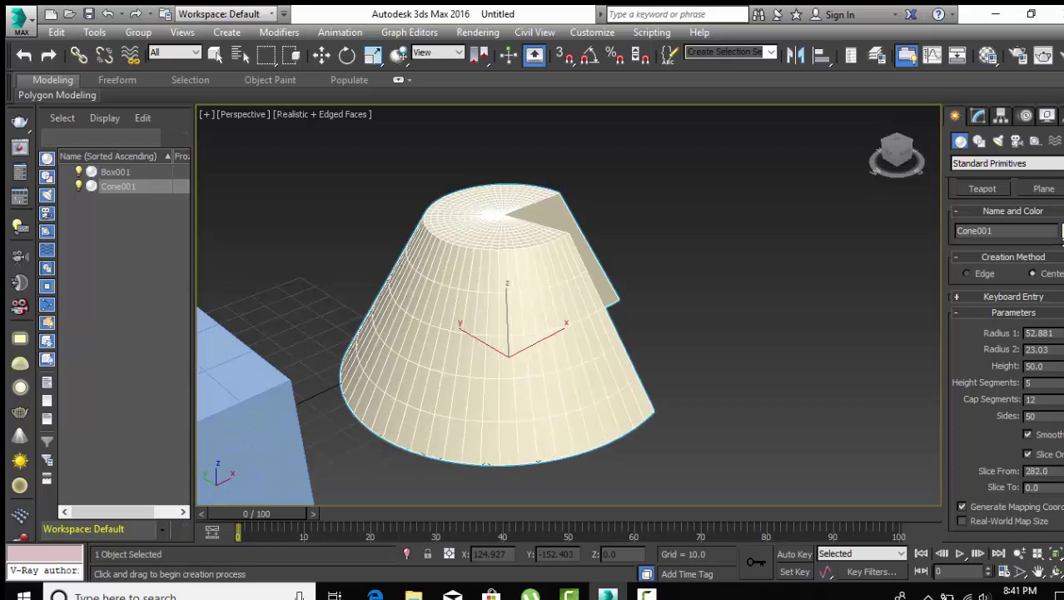
alt+middle_drag(651, 336, 566, 362)
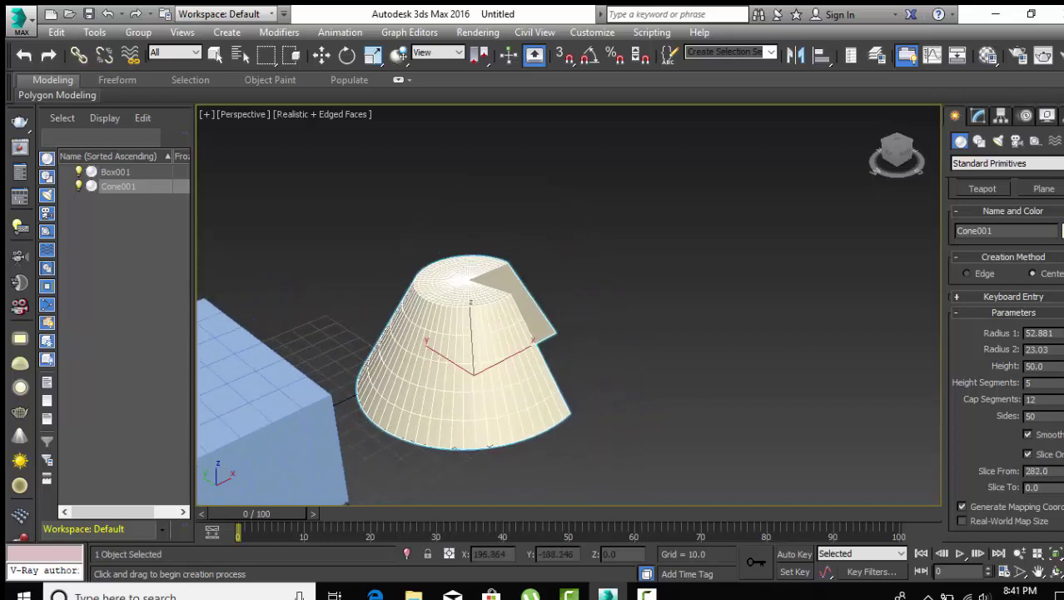
drag(973, 342, 980, 486)
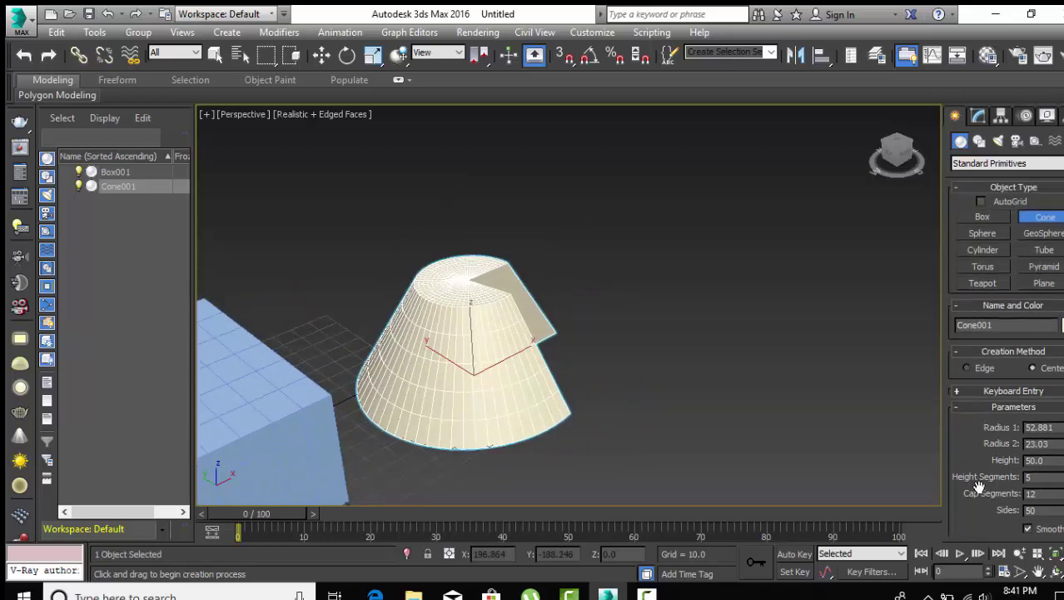
Create Sphere001 right of the cone with radius 42.331 and 36 segments.
click(982, 233)
middle_drag(805, 385, 583, 405)
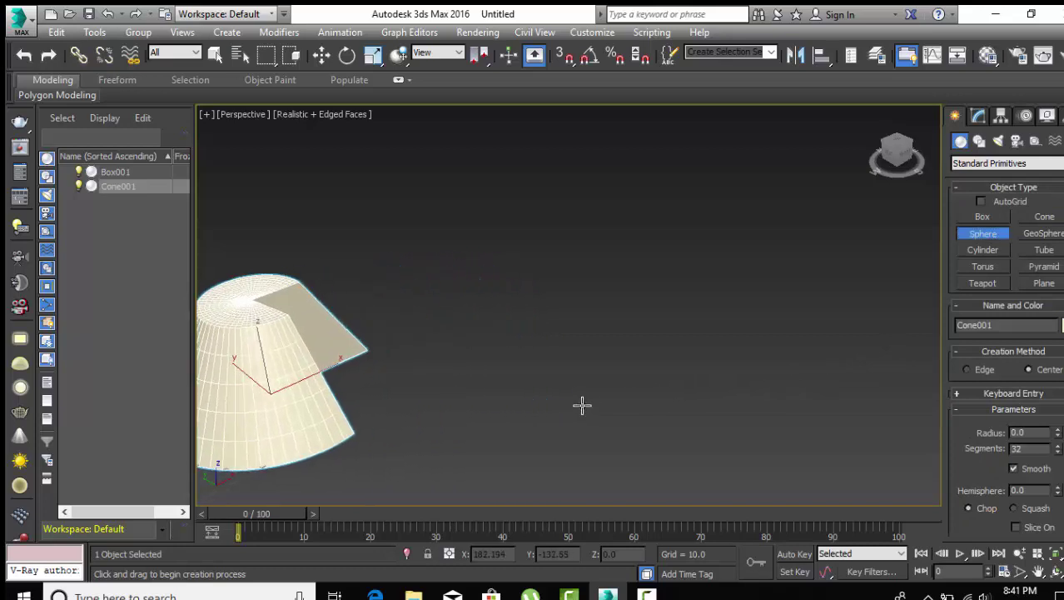
mouse_move(584, 381)
mouse_down()
mouse_move(630, 426)
mouse_move(616, 472)
mouse_up()
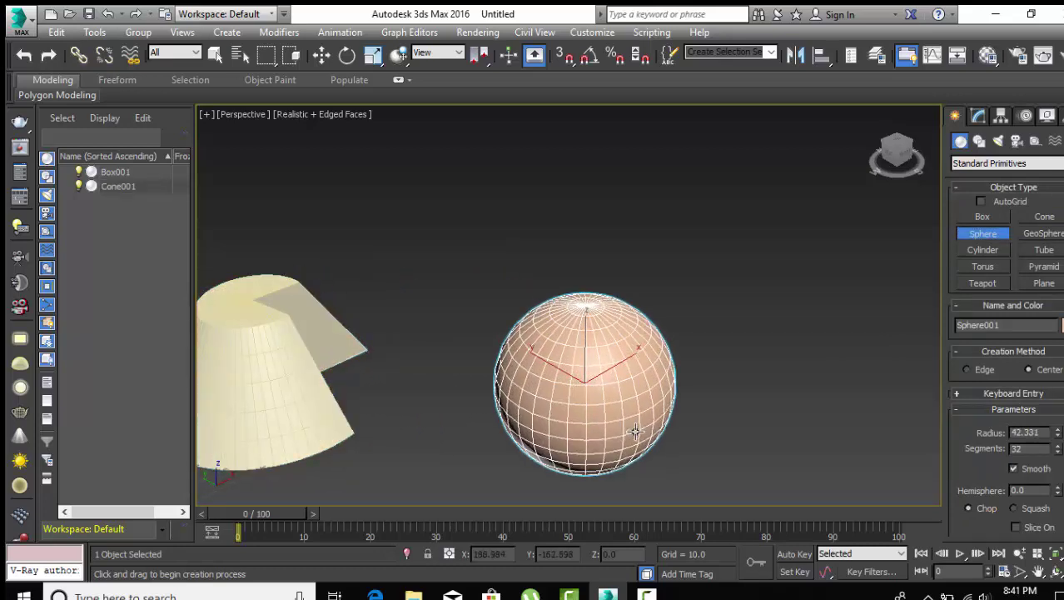
middle_drag(615, 473, 619, 449)
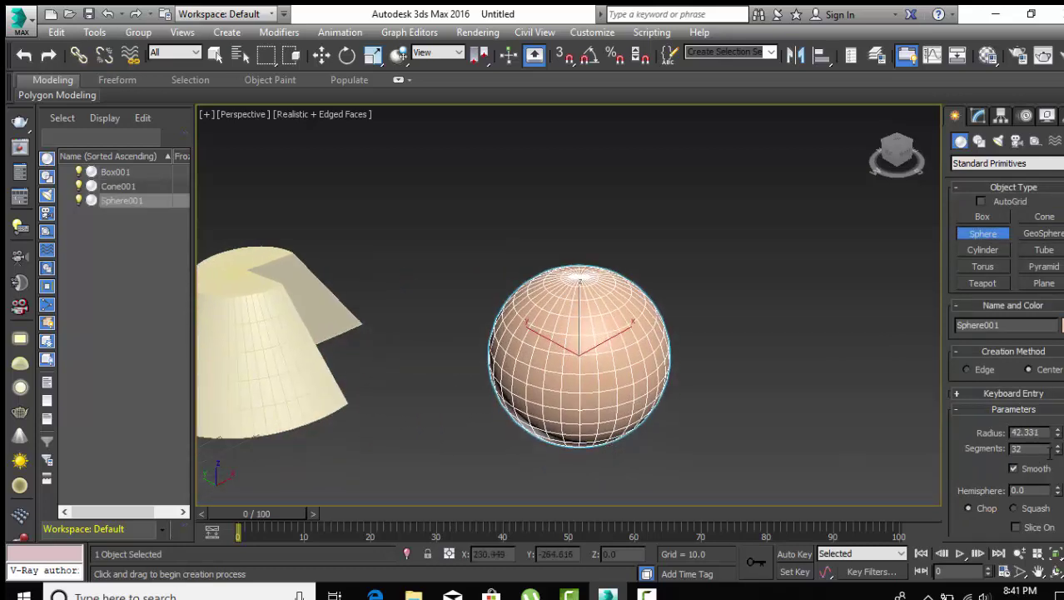
mouse_move(1058, 450)
mouse_down()
mouse_move(1060, 486)
mouse_move(1060, 448)
mouse_up()
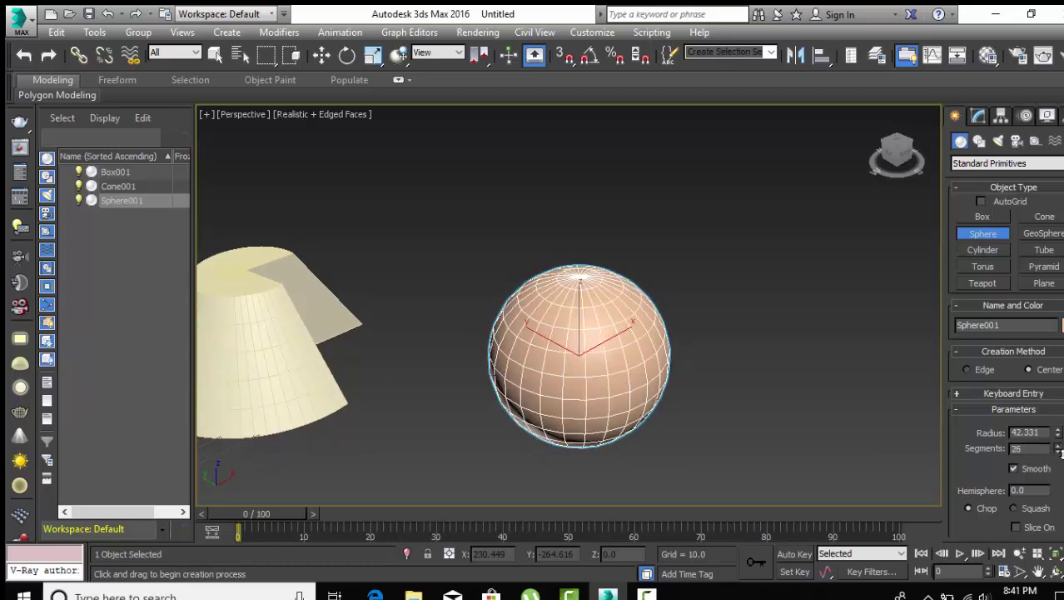
scroll(982, 450, down, 3)
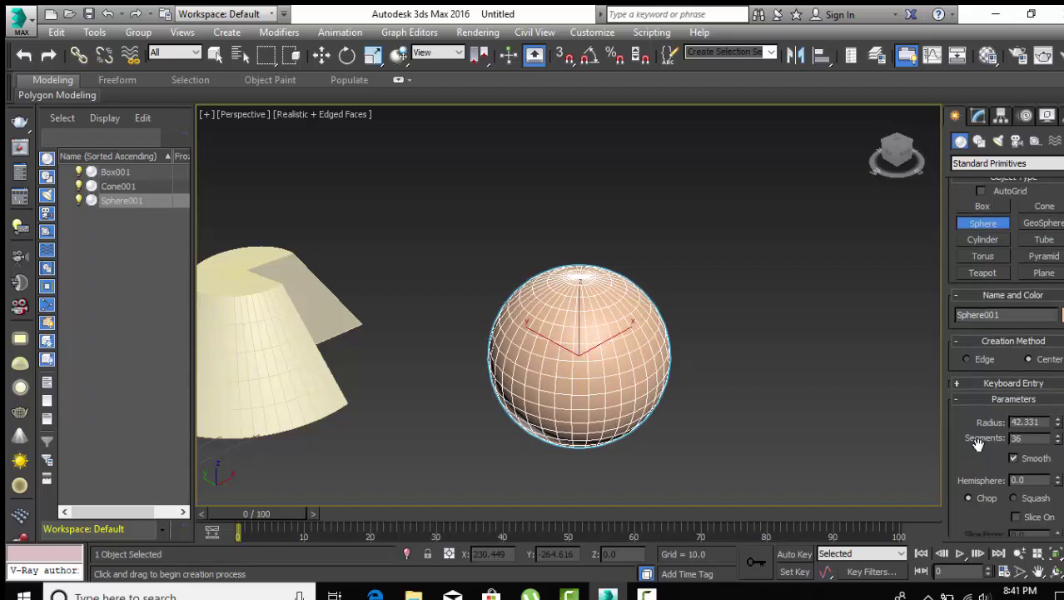
Chop Sphere001 to a Hemisphere of 0.4 and orbit to inspect the dome's underside.
drag(1059, 429, 1058, 335)
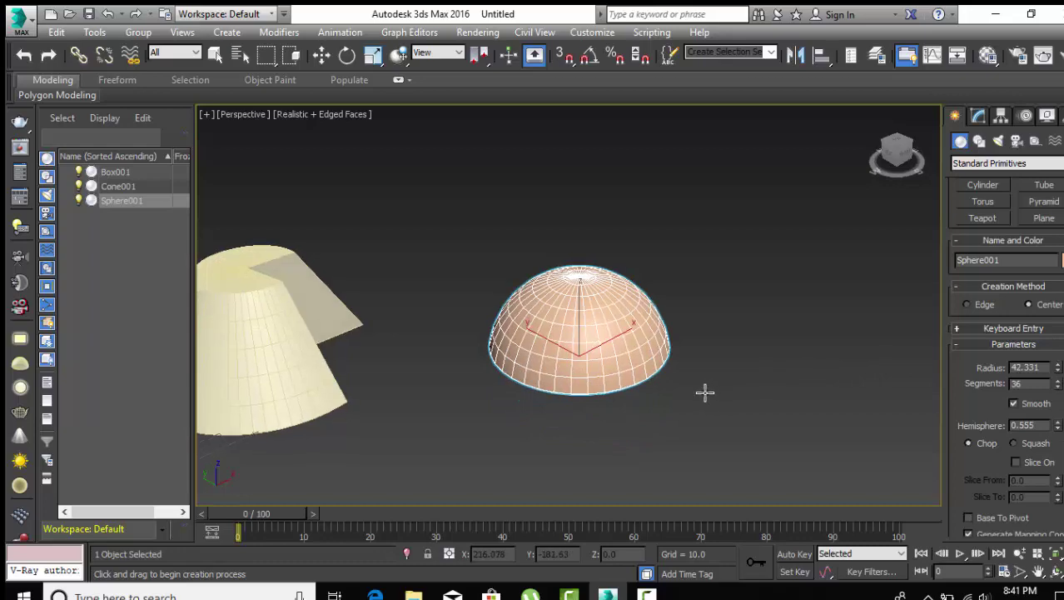
mouse_move(704, 393)
alt+middle_down()
mouse_move(713, 207)
mouse_move(699, 307)
mouse_move(689, 178)
mouse_move(687, 299)
mouse_move(686, 185)
alt+middle_up()
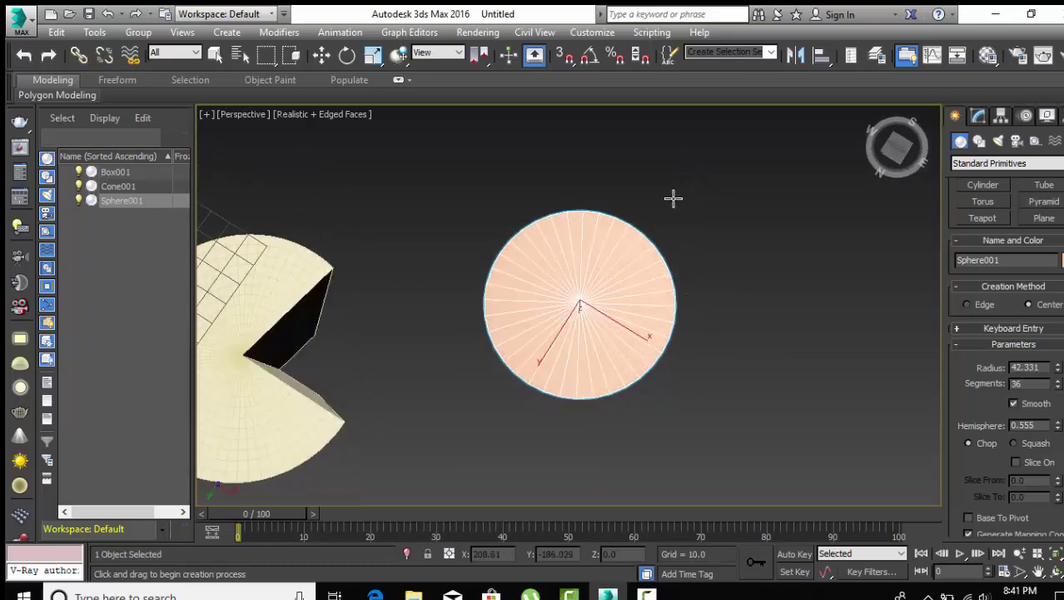
alt+middle_drag(649, 224, 653, 361)
mouse_move(720, 269)
alt+middle_down()
mouse_move(692, 371)
mouse_move(748, 515)
alt+middle_up()
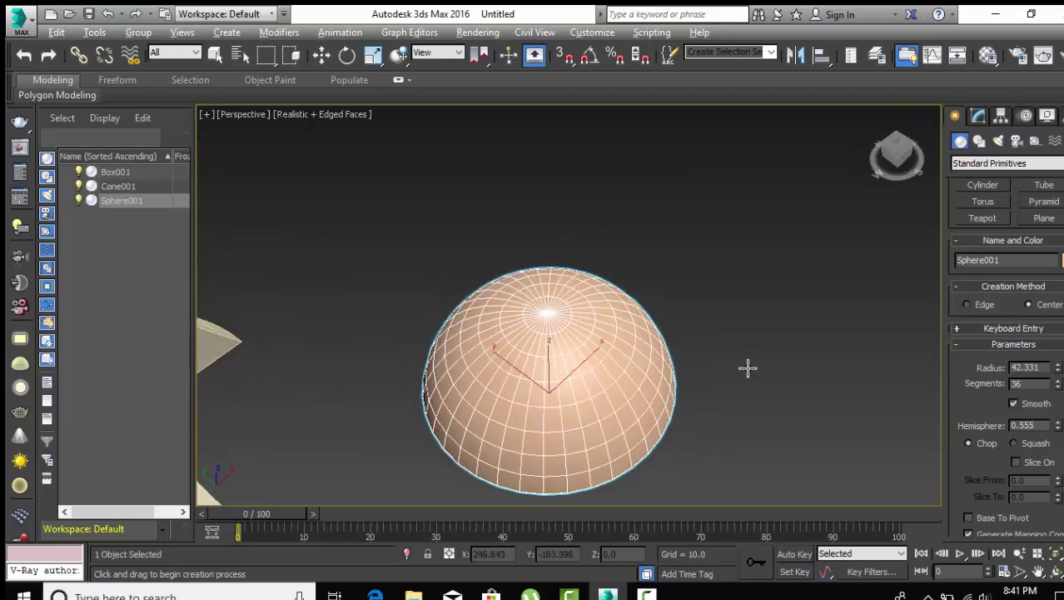
alt+middle_drag(748, 369, 776, 388)
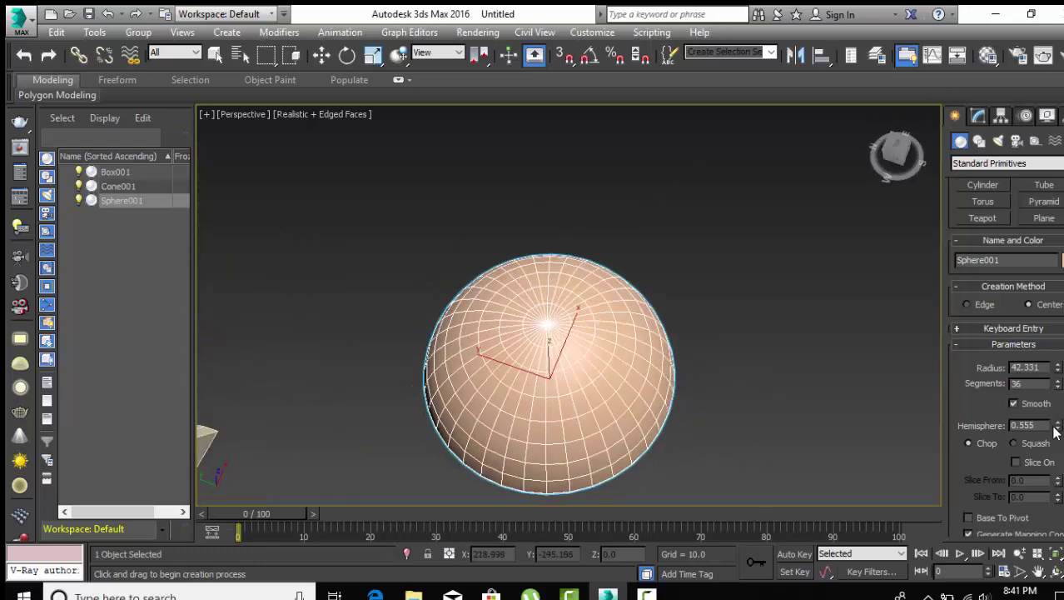
mouse_move(899, 438)
alt+middle_down()
mouse_move(863, 173)
mouse_move(841, 192)
alt+middle_up()
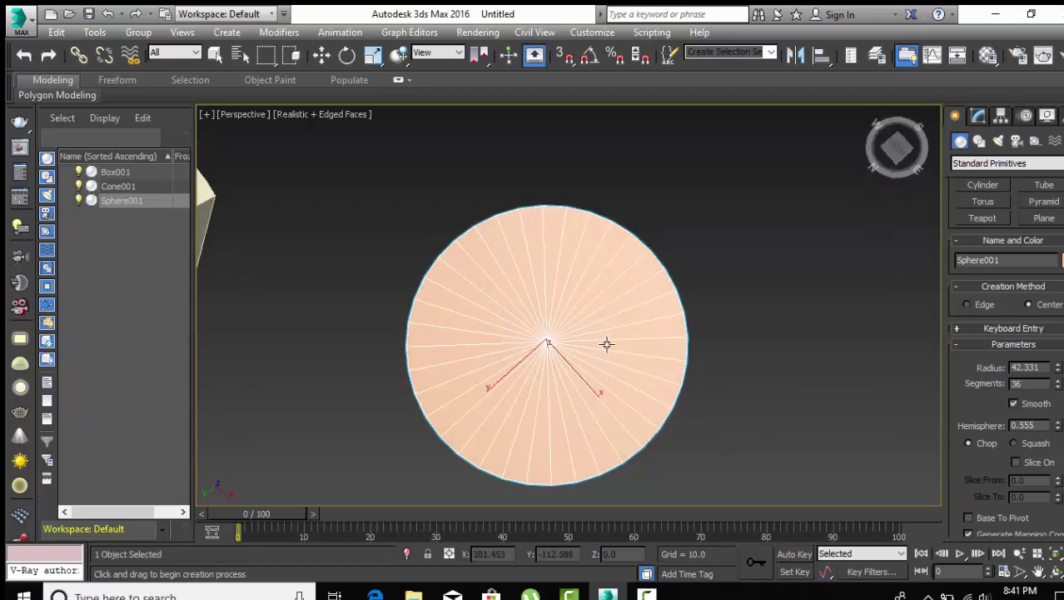
alt+middle_drag(735, 285, 755, 494)
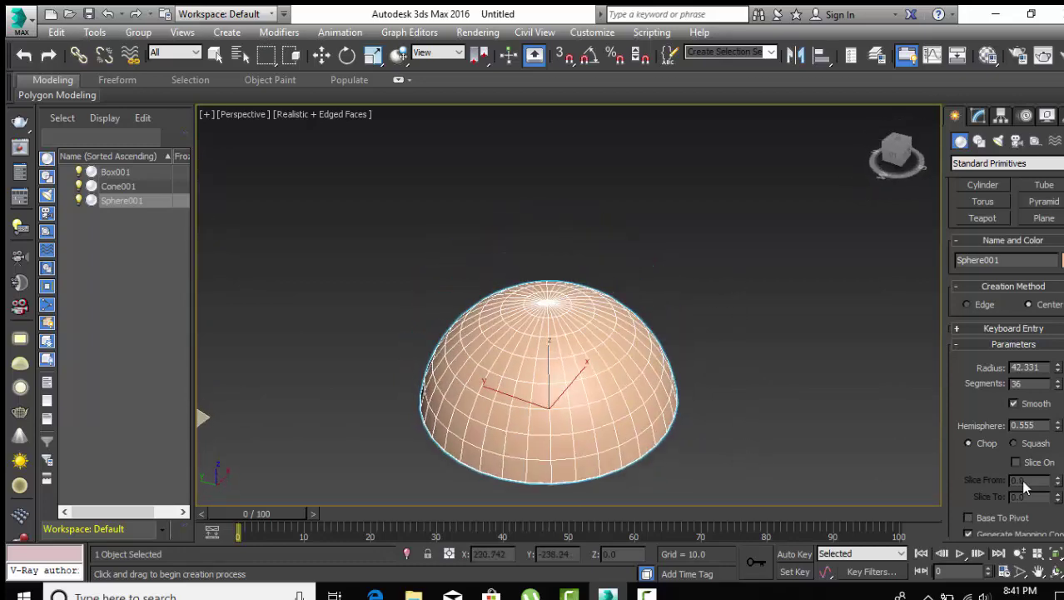
mouse_move(1058, 429)
mouse_down()
mouse_move(1046, 362)
mouse_move(1053, 442)
mouse_up()
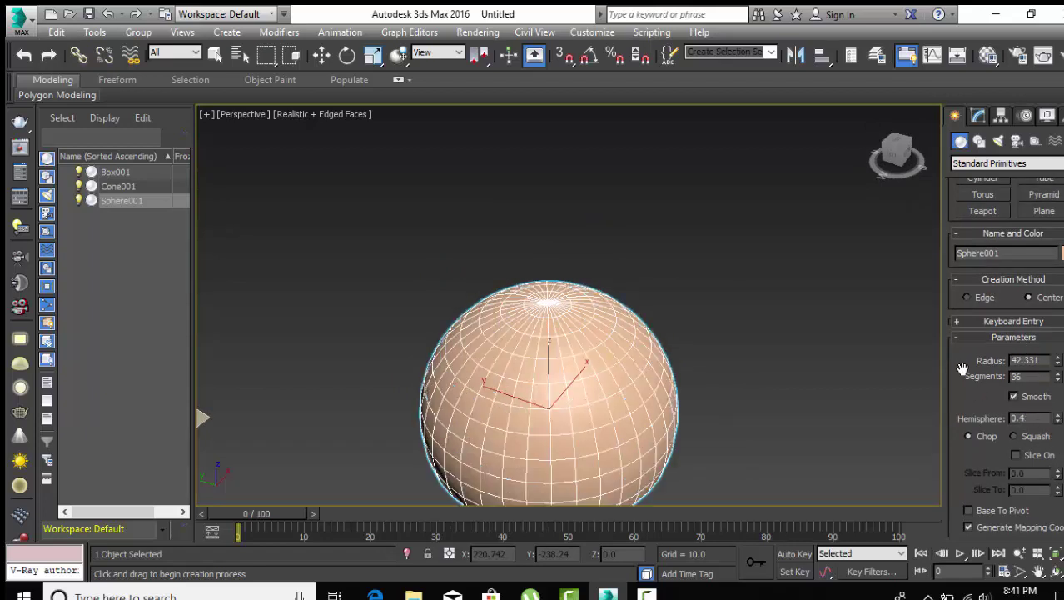
drag(962, 369, 970, 505)
Create GeoSphere001 beside the sphere with radius 22.838.
click(1041, 234)
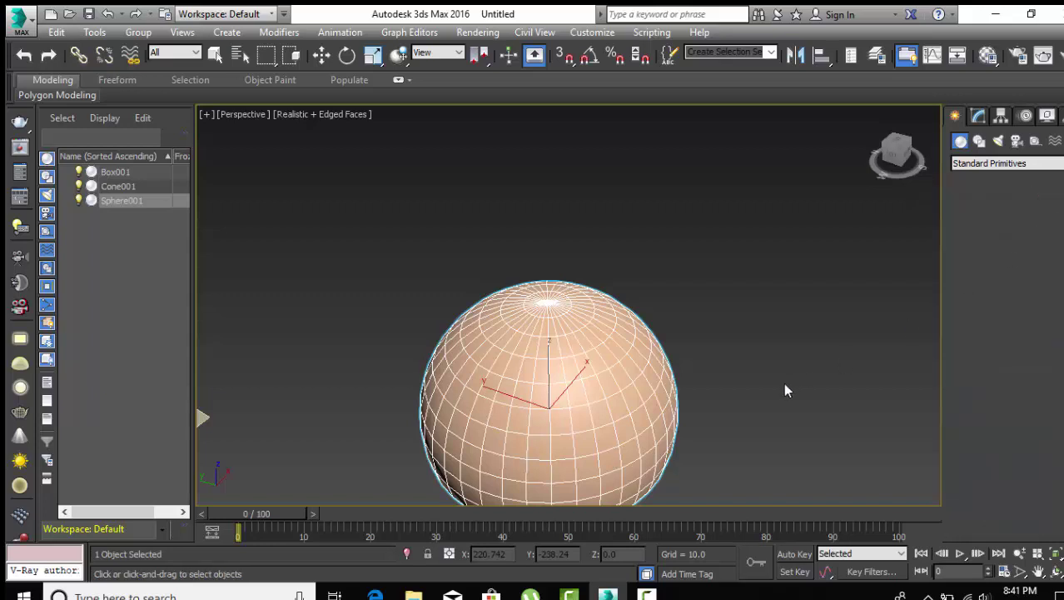
mouse_move(784, 382)
middle_down()
mouse_move(617, 355)
mouse_move(448, 355)
middle_up()
drag(555, 367, 631, 406)
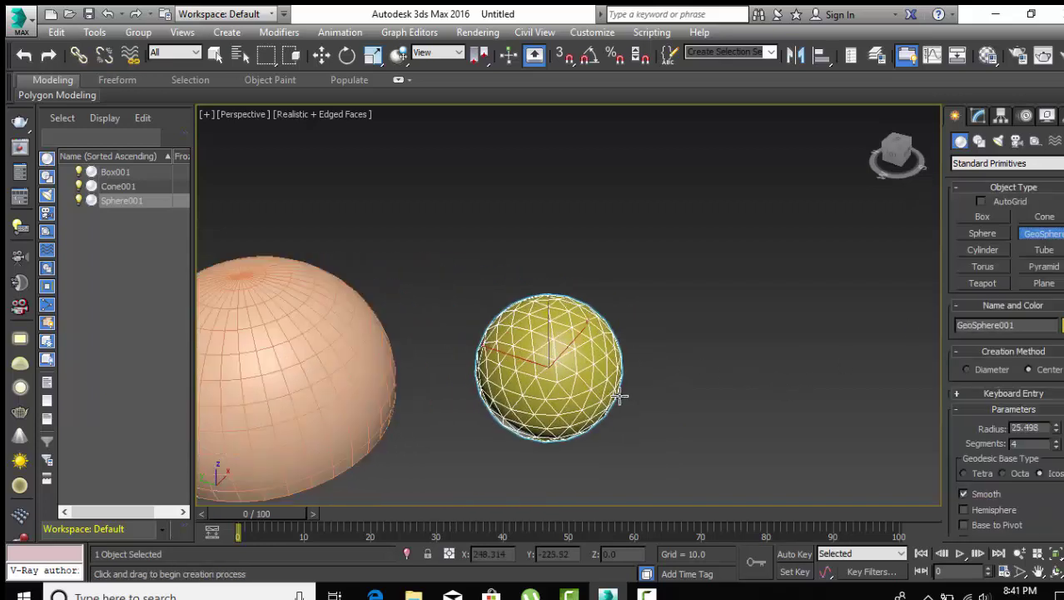
scroll(592, 445, up, 2)
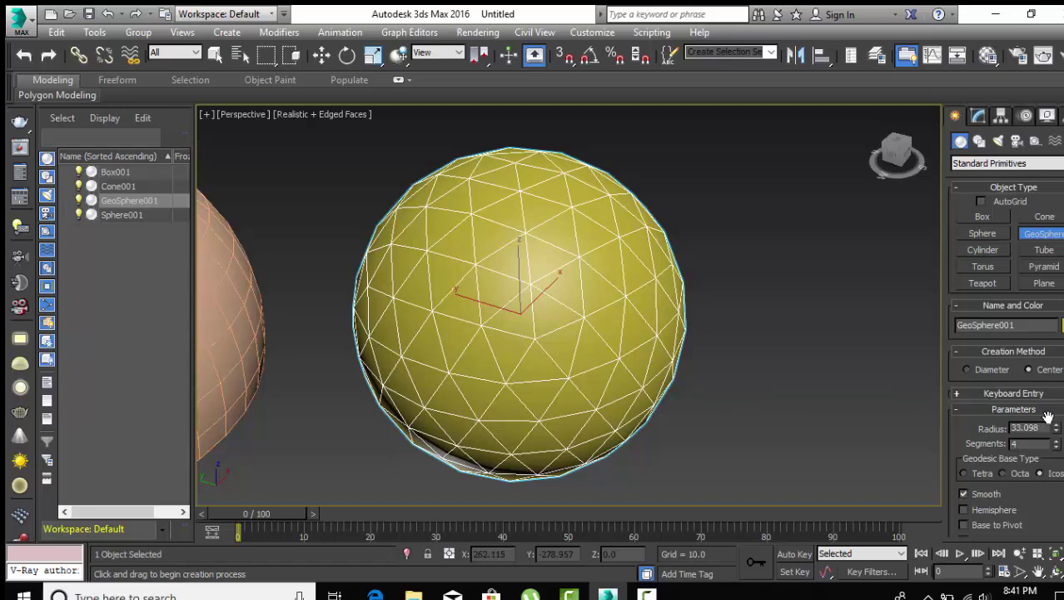
drag(1057, 427, 1060, 452)
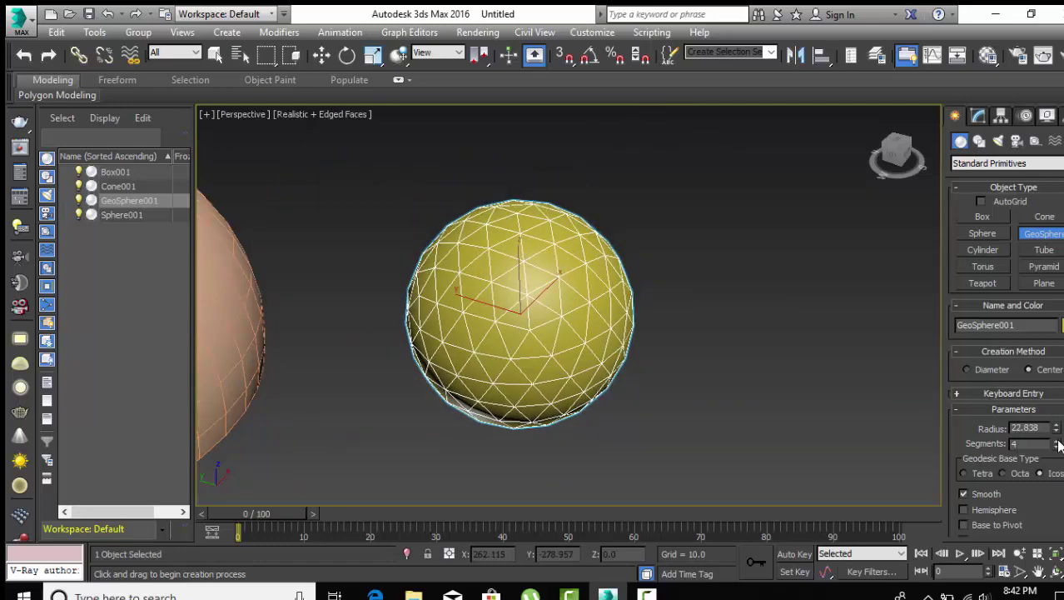
mouse_move(1057, 444)
mouse_down()
mouse_move(1051, 325)
mouse_move(1062, 440)
mouse_up()
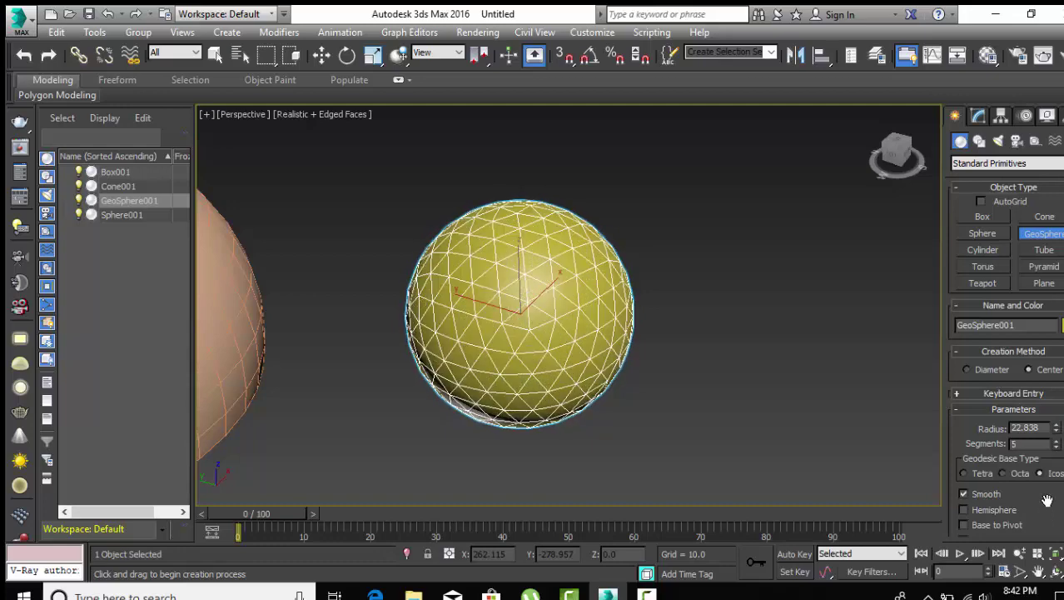
Set the geodesic base type to Tetra and make the geosphere a hemisphere.
drag(1047, 500, 1043, 430)
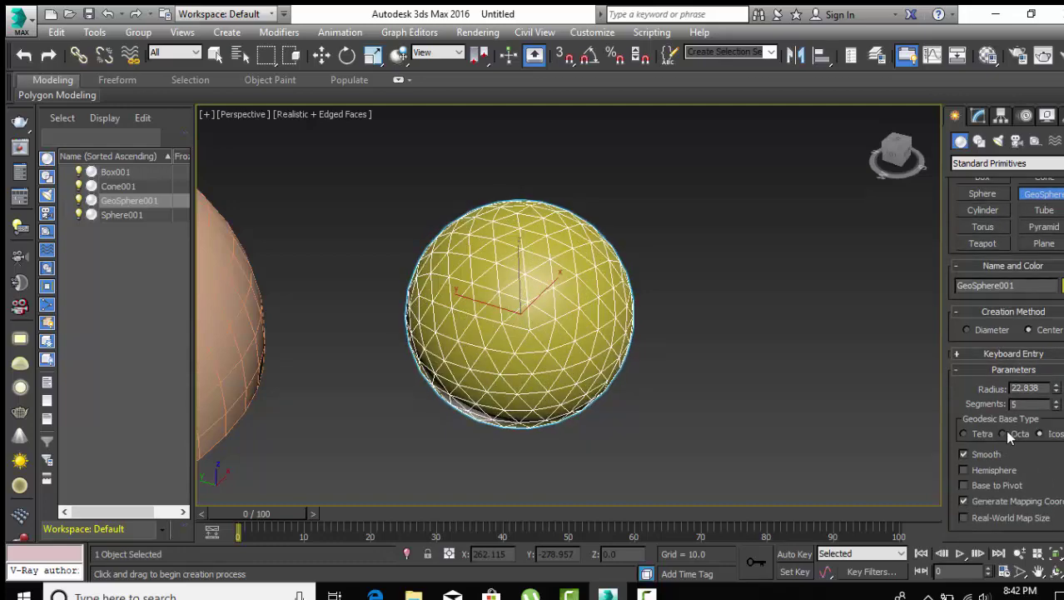
click(1006, 435)
scroll(585, 325, up, 3)
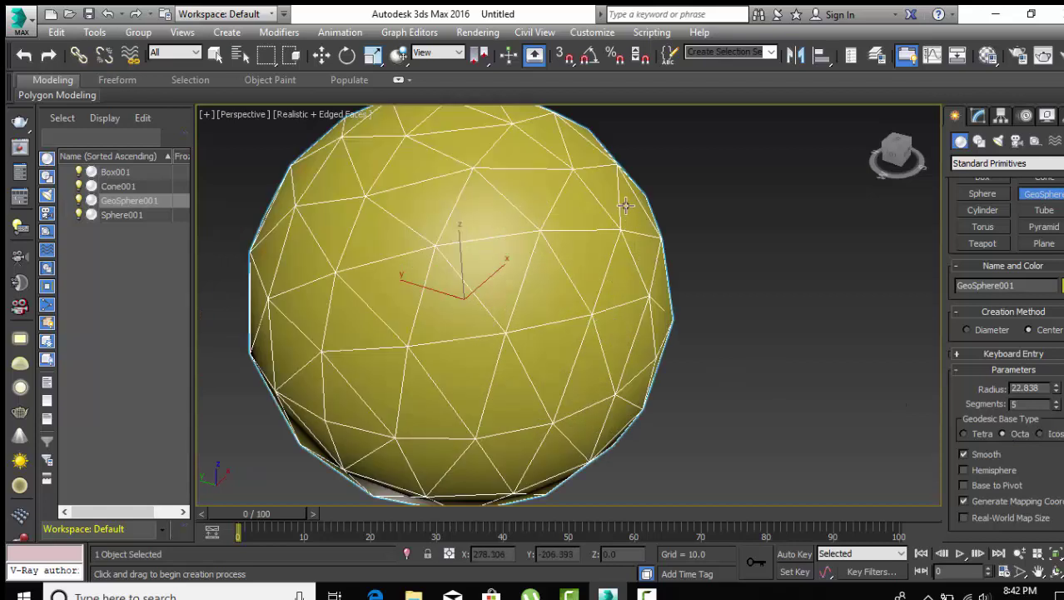
click(964, 433)
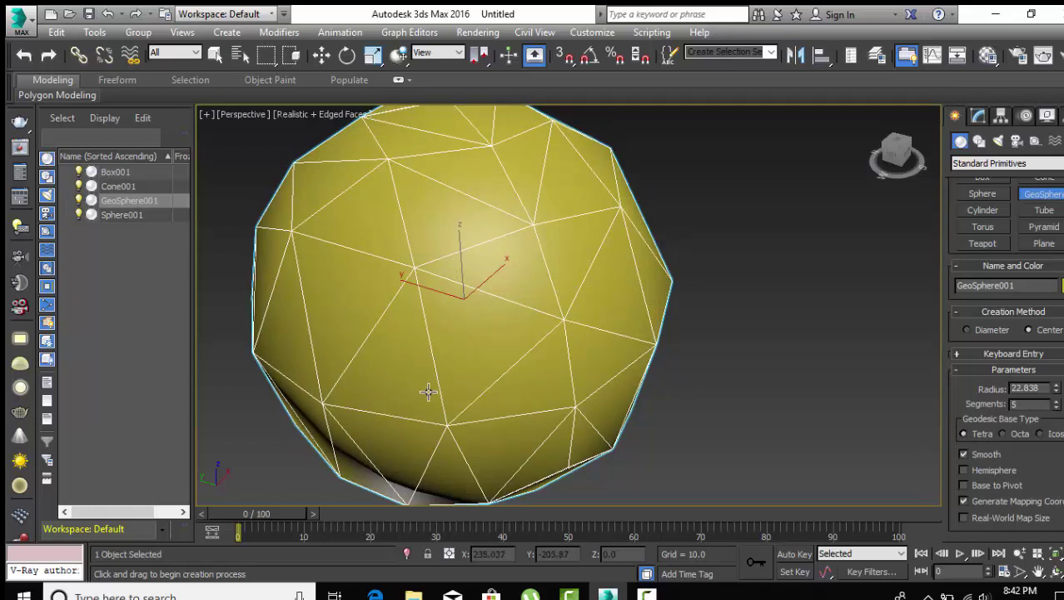
click(965, 471)
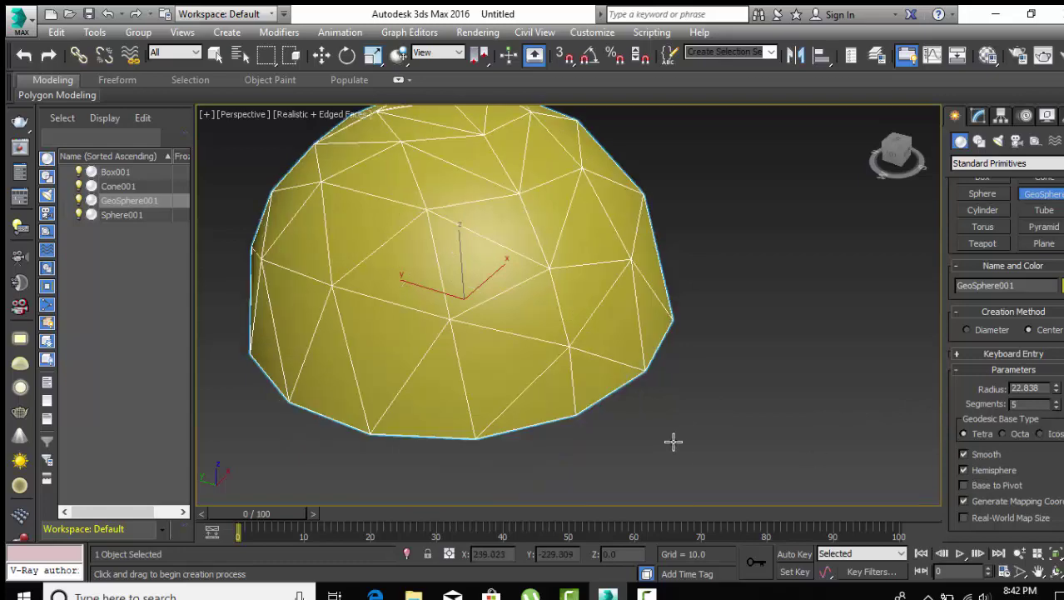
mouse_move(674, 442)
alt+middle_down()
mouse_move(680, 386)
mouse_move(698, 440)
alt+middle_up()
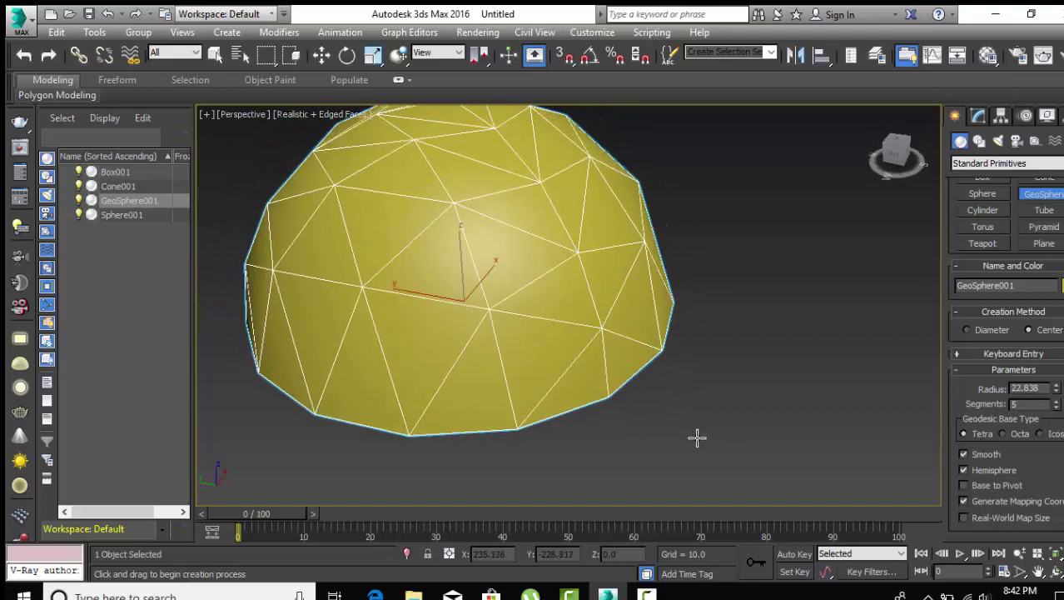
Raise the geosphere's segments to 31.
click(1058, 402)
drag(1054, 360, 1048, 390)
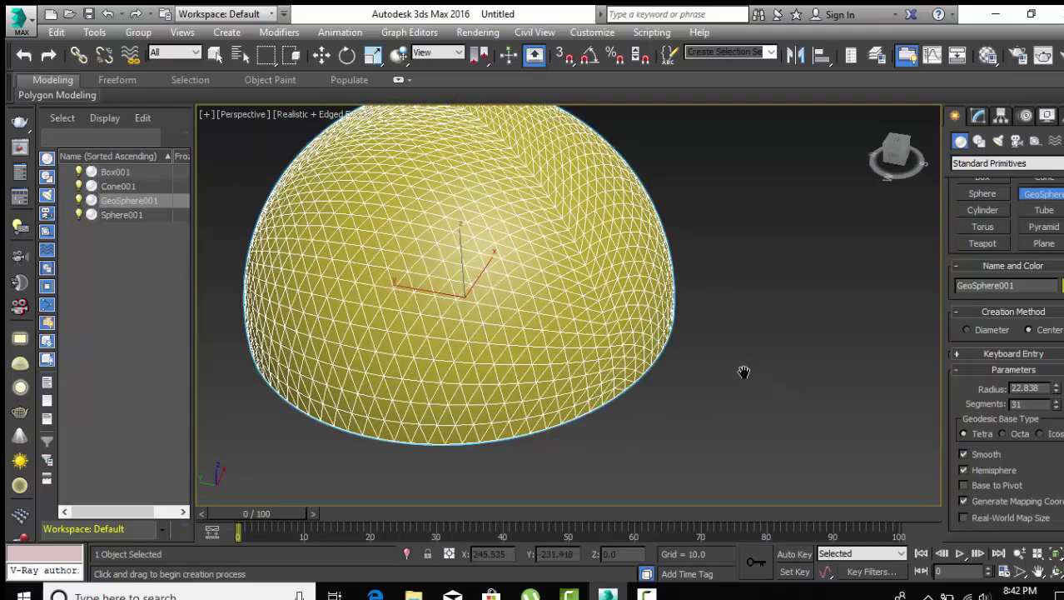
middle_drag(743, 368, 688, 430)
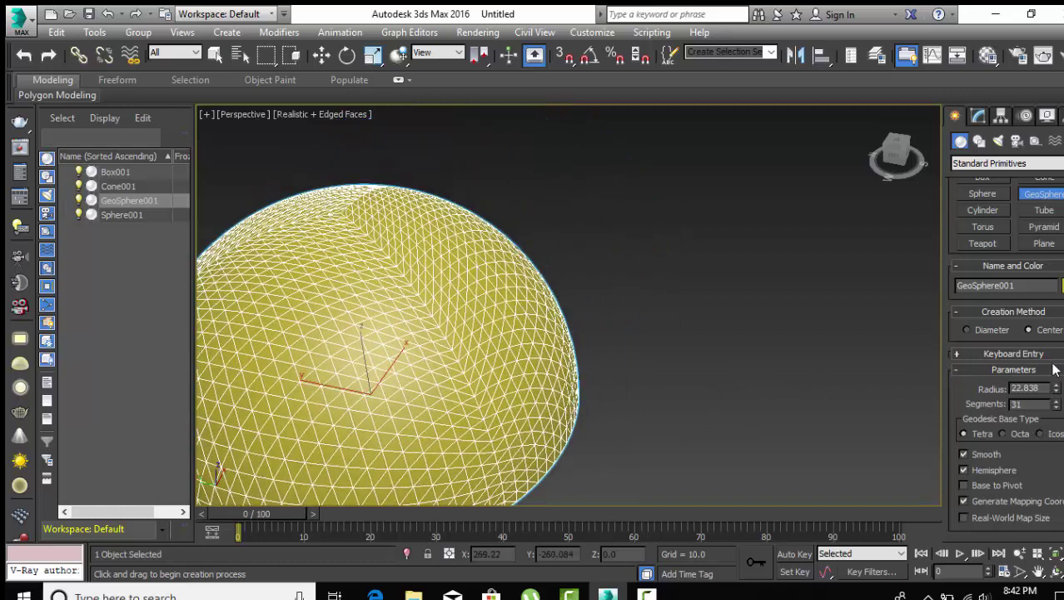
scroll(997, 308, up, 2)
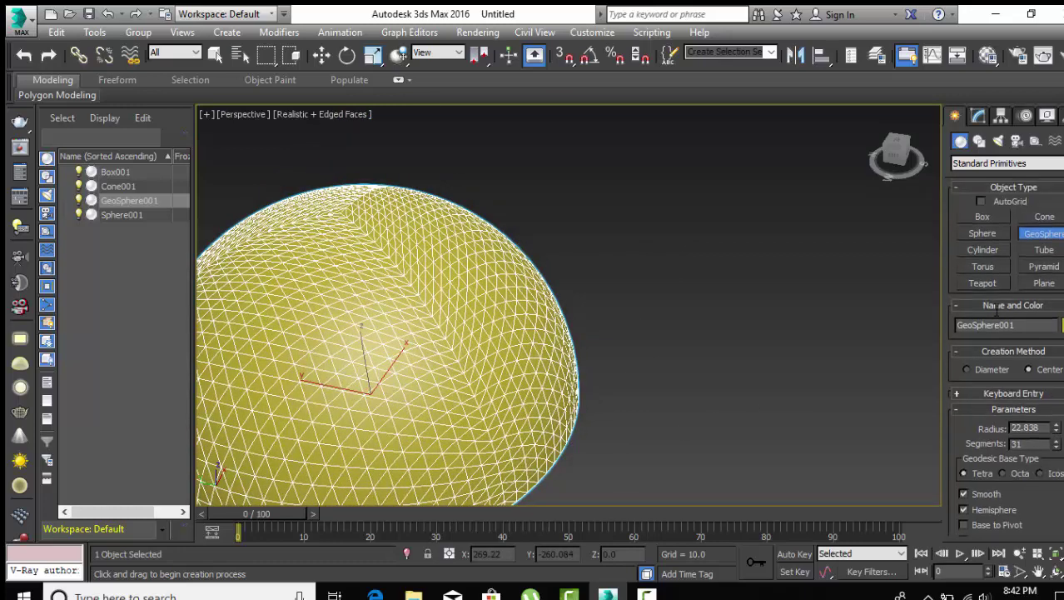
click(983, 250)
Create Cylinder001: radius 11.551, height 28.088, 34 height segments, 24 cap segments, 43 sides.
mouse_move(872, 330)
middle_down()
mouse_move(744, 357)
mouse_move(554, 348)
mouse_move(548, 372)
middle_up()
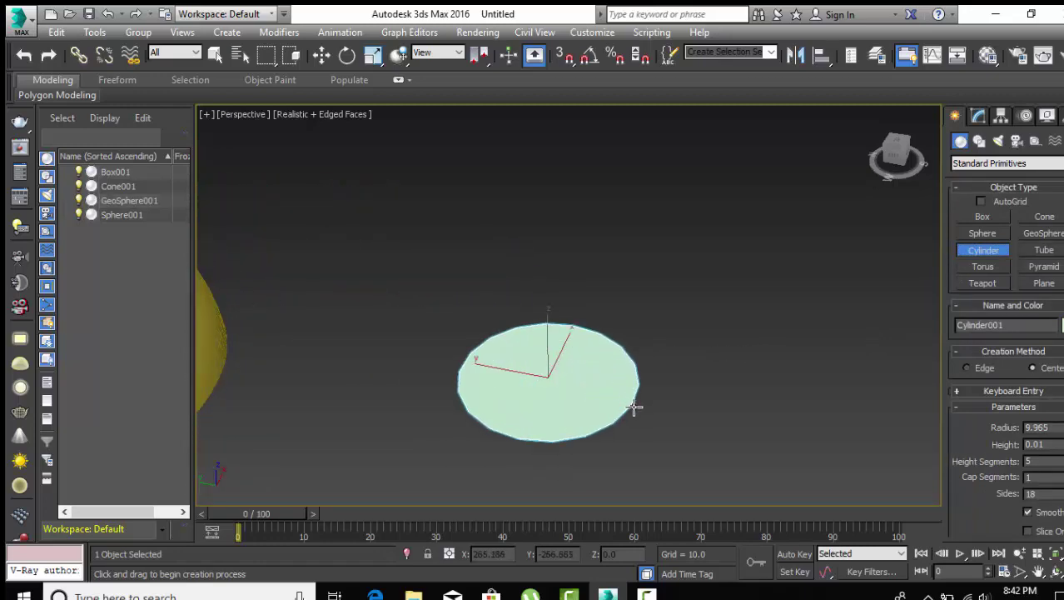
drag(548, 373, 641, 409)
click(603, 166)
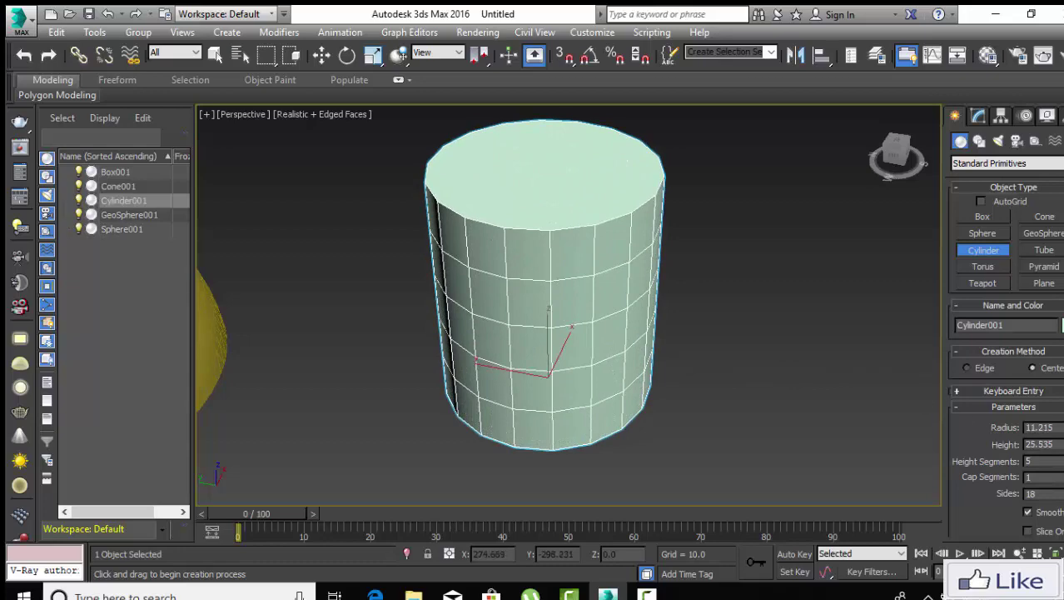
drag(1059, 427, 1060, 450)
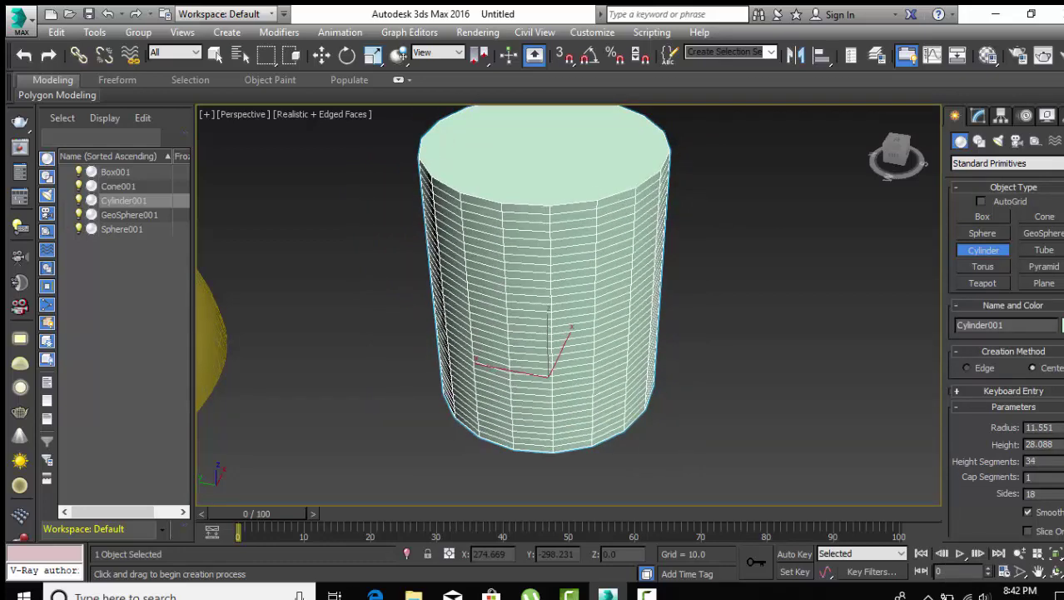
mouse_move(1059, 478)
mouse_down()
mouse_move(1059, 467)
mouse_move(1059, 479)
mouse_up()
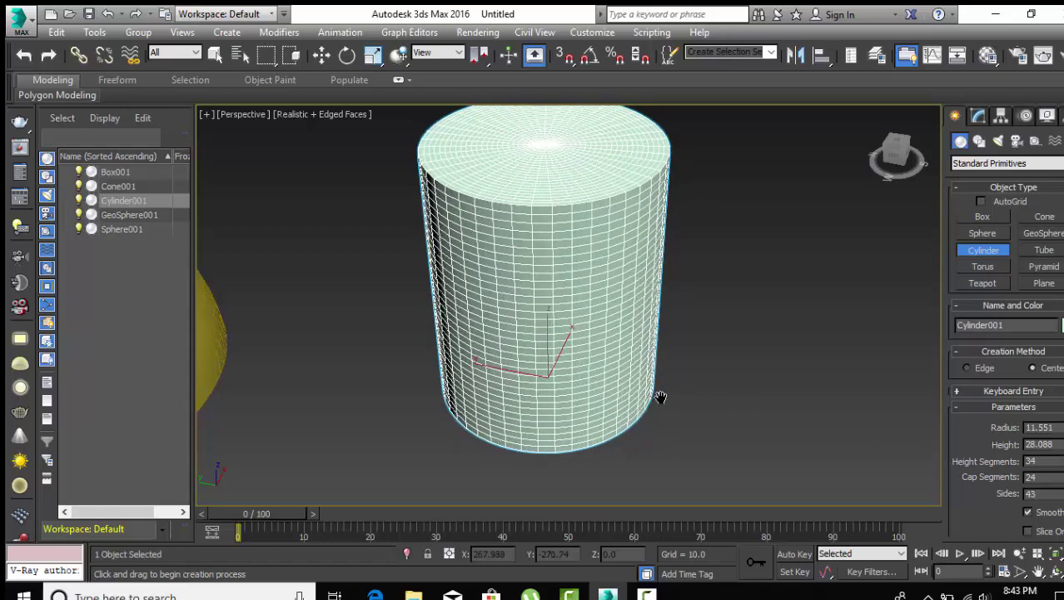
middle_drag(661, 396, 475, 419)
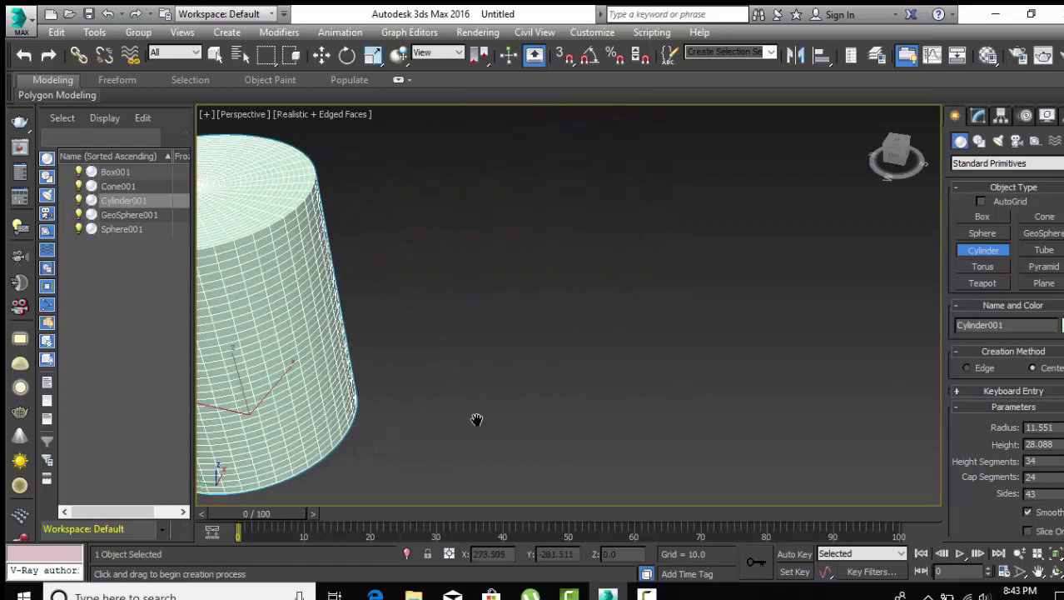
click(1043, 251)
Create Tube001 17.221 high with 13 height segments and 8 cap segments.
drag(601, 362, 681, 385)
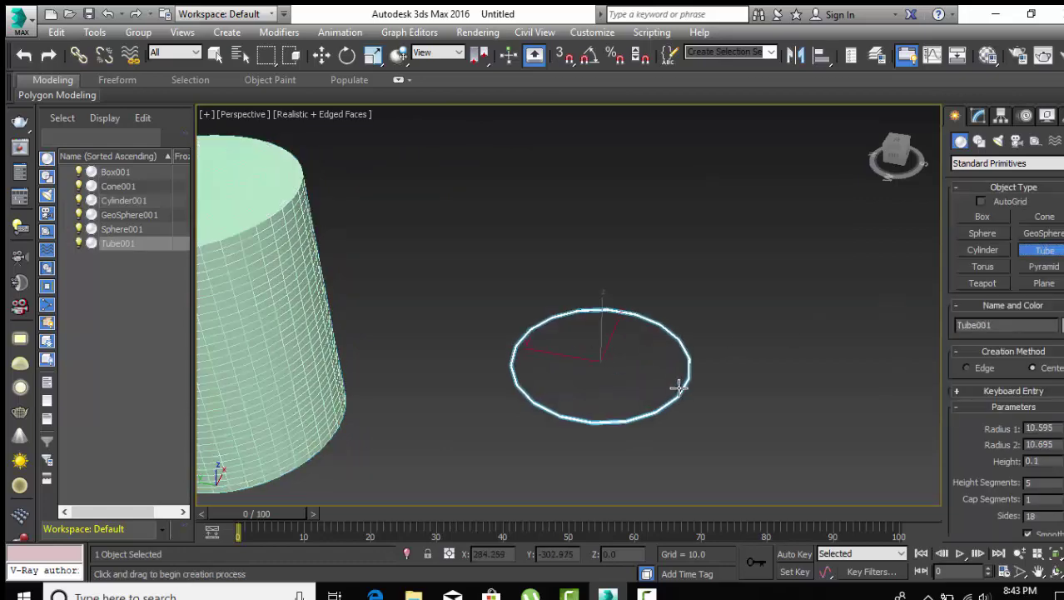
scroll(654, 375, up, 3)
scroll(645, 380, down, 3)
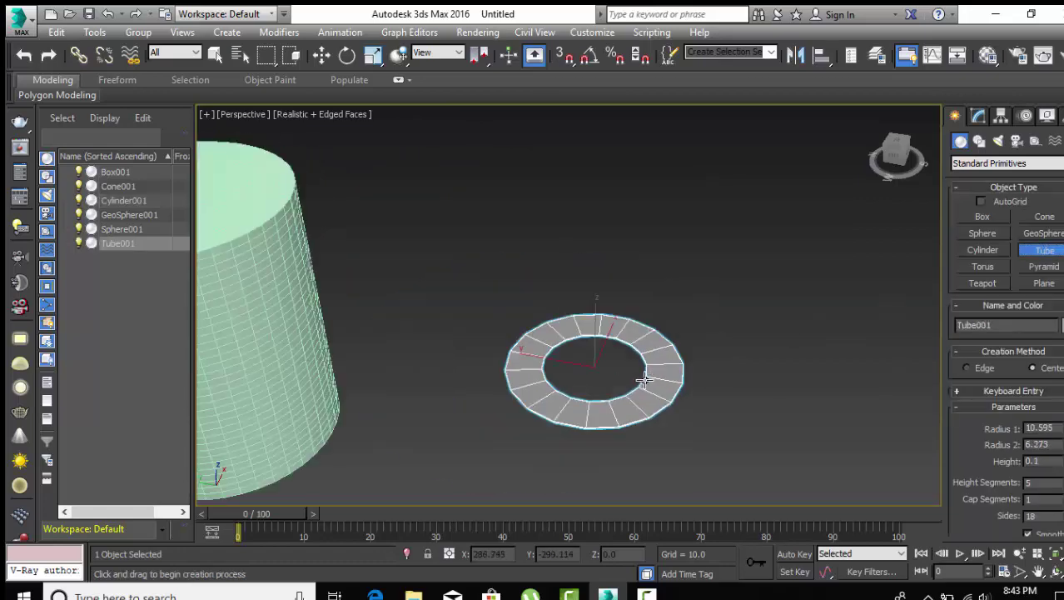
click(647, 378)
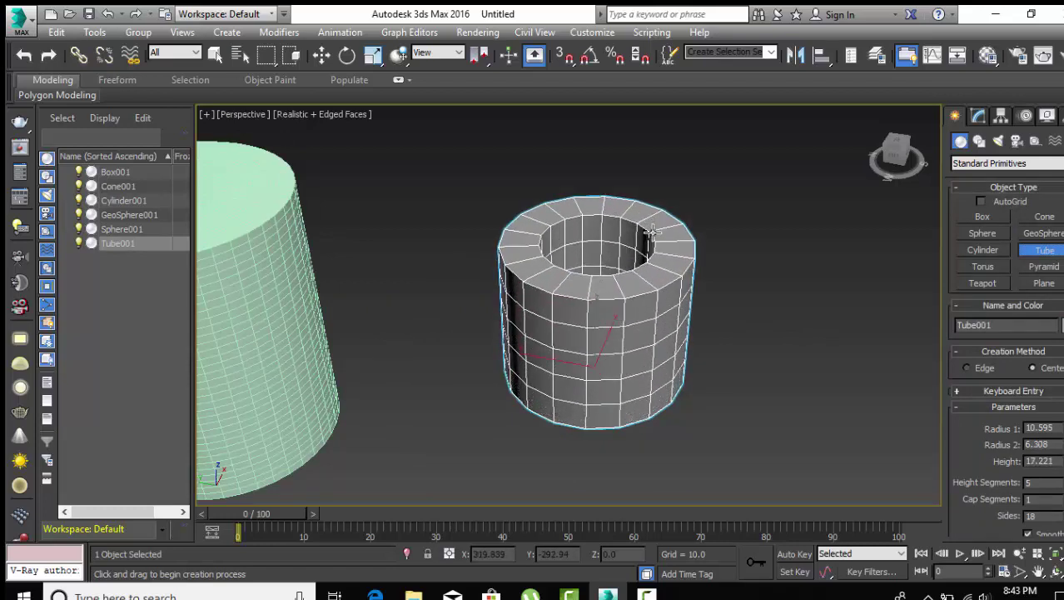
scroll(971, 442, down, 3)
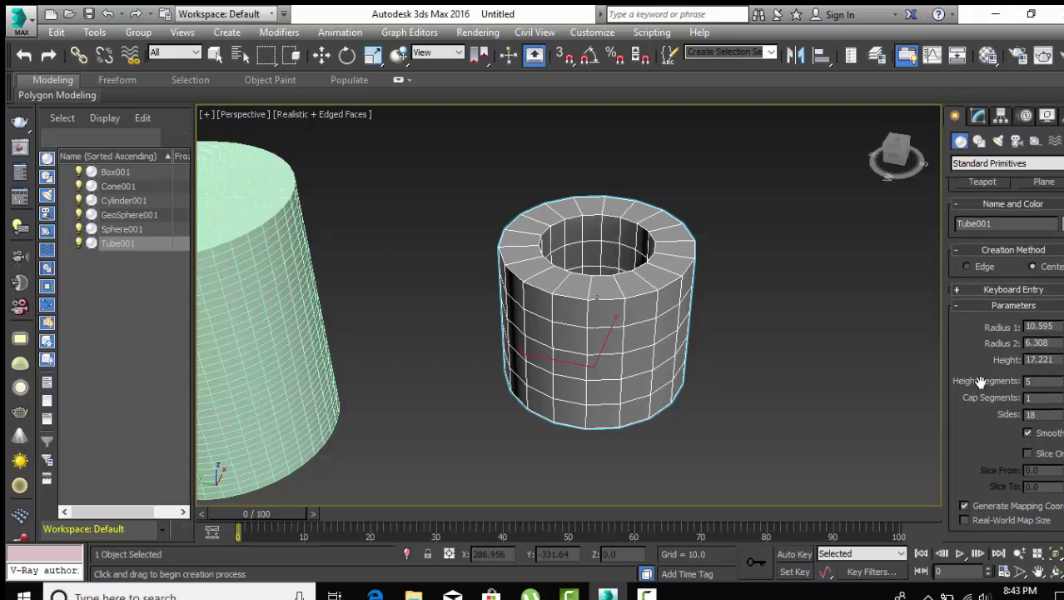
scroll(976, 408, down, 1)
drag(1060, 380, 1060, 358)
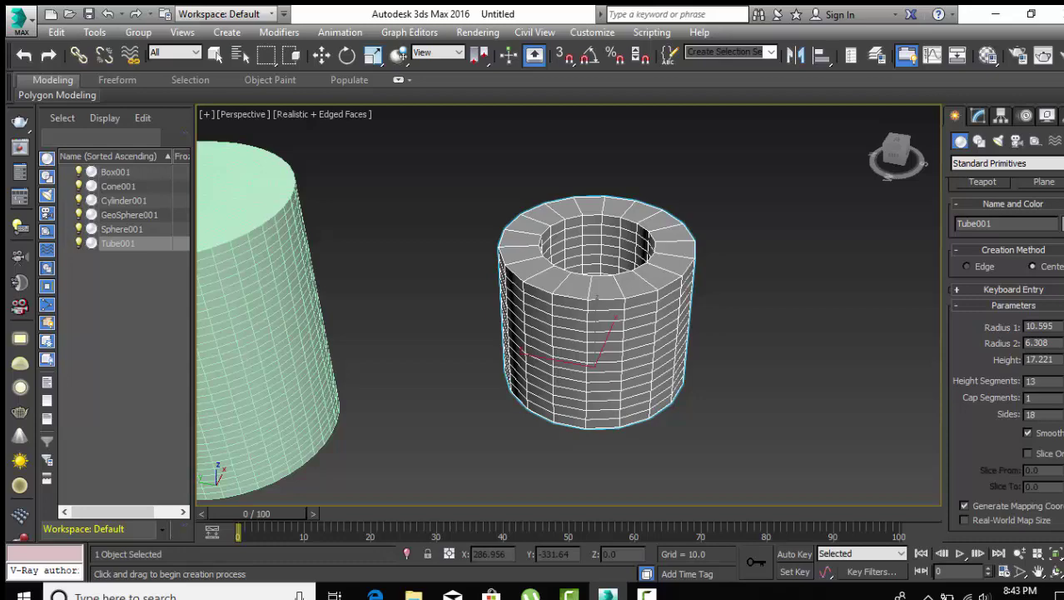
drag(1060, 397, 1059, 391)
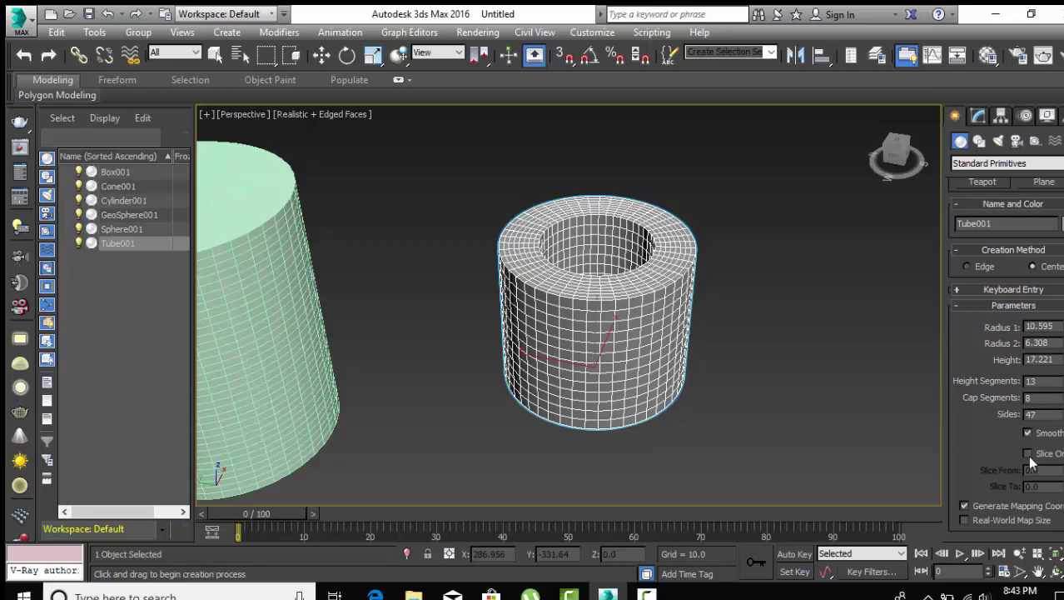
Turn Slice on to cut the tube, then turn it off to restore it.
click(1027, 454)
mouse_move(1060, 470)
mouse_down()
mouse_move(1014, 370)
mouse_move(1028, 508)
mouse_move(1024, 479)
mouse_up()
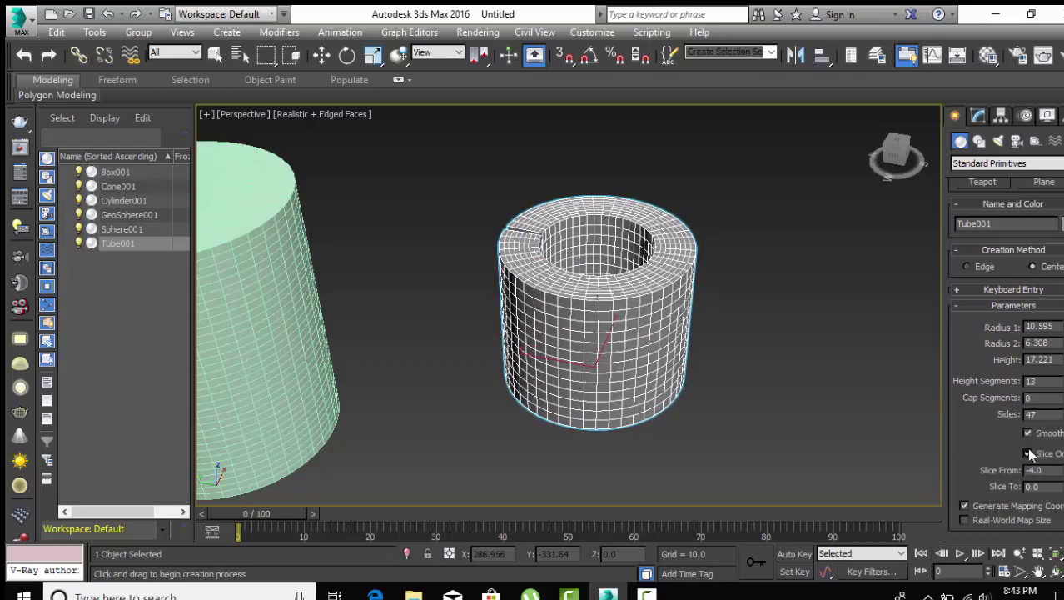
click(1028, 454)
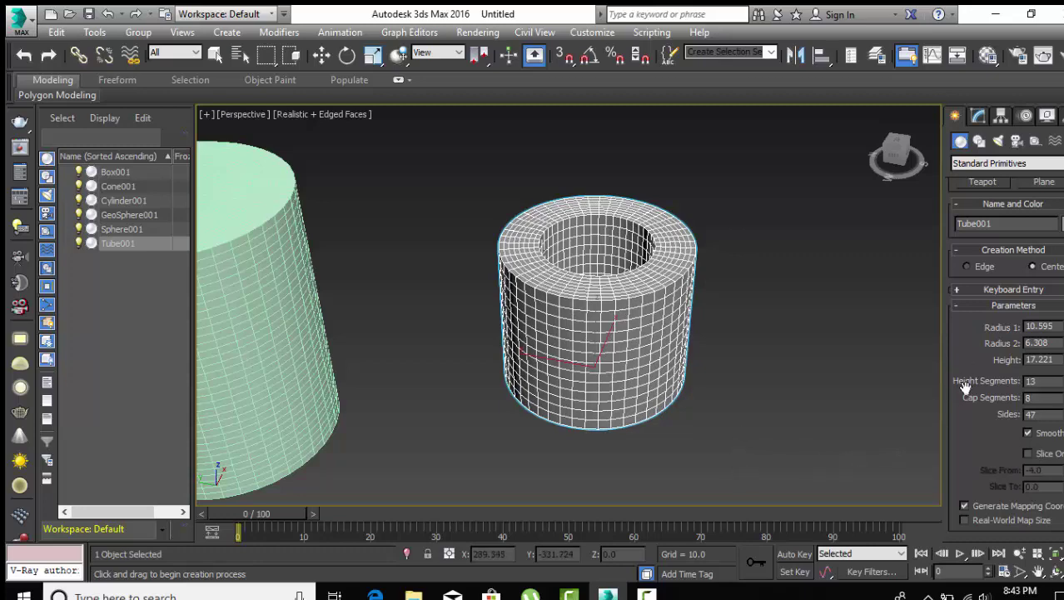
scroll(965, 388, up, 3)
Create Torus001 with Radius 1 of 7.565 and Radius 2 of 1.701.
click(983, 263)
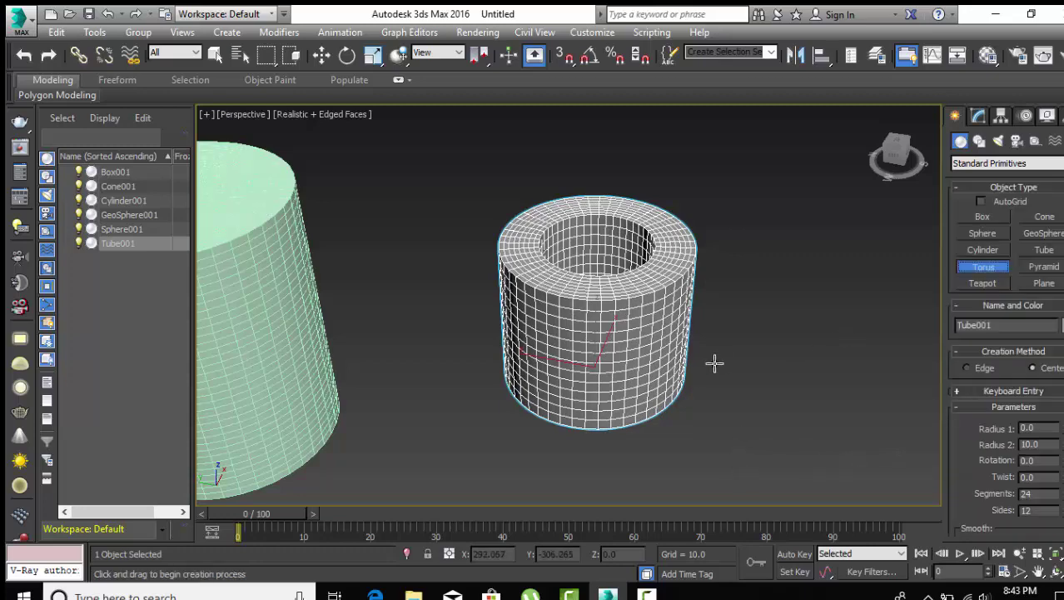
middle_drag(713, 361, 449, 332)
drag(627, 370, 665, 402)
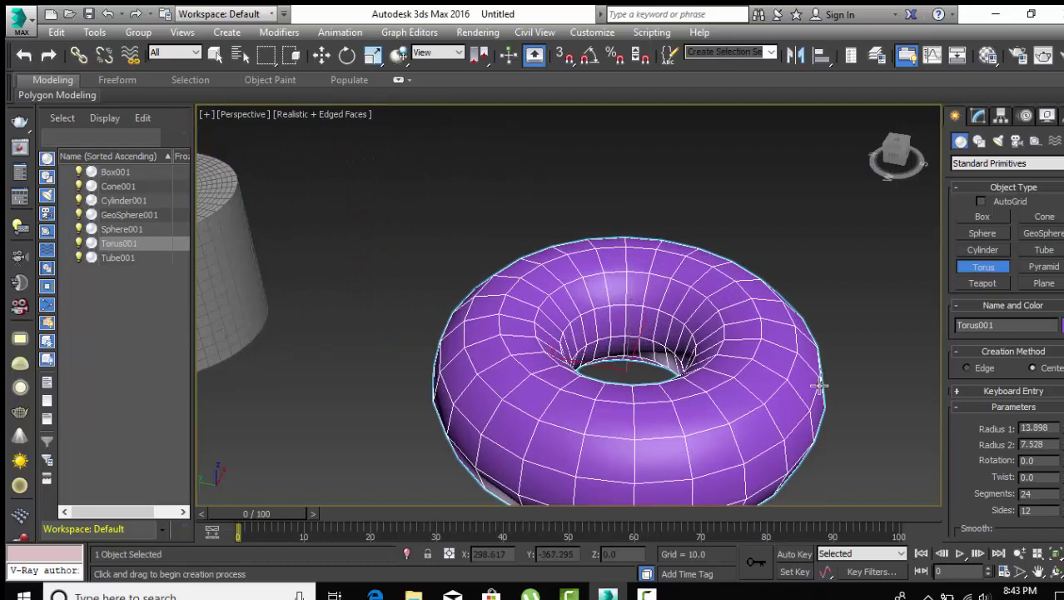
drag(809, 380, 666, 424)
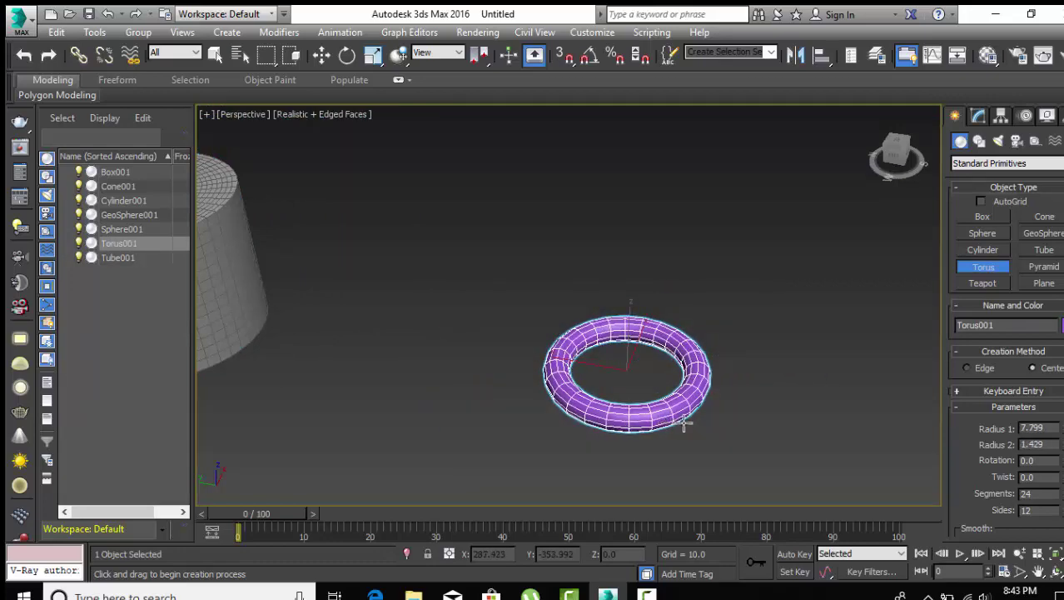
key(z)
middle_drag(690, 442, 693, 446)
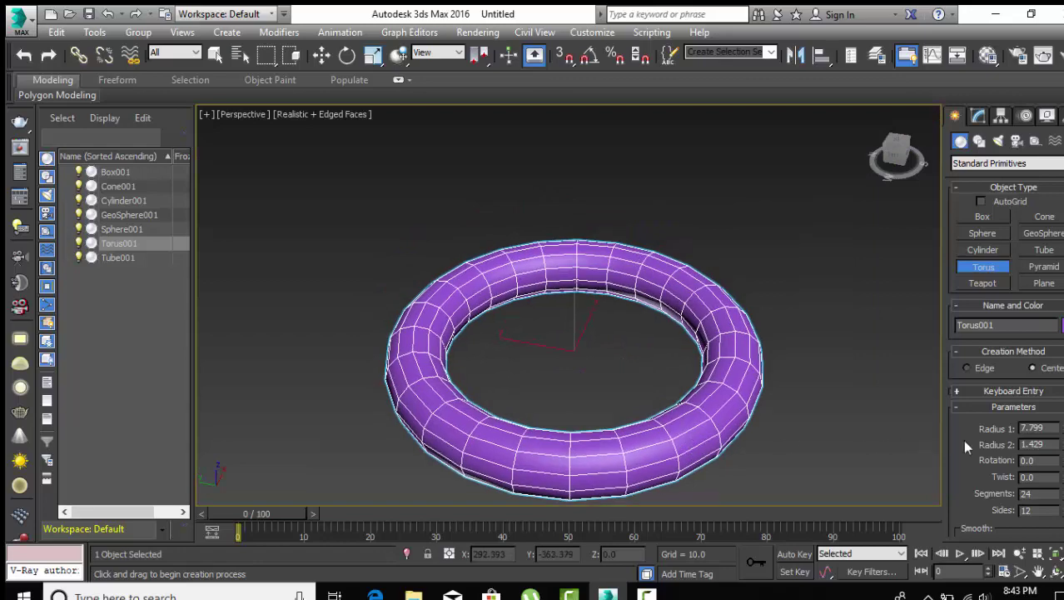
mouse_move(1061, 428)
mouse_down()
mouse_move(1061, 441)
mouse_move(1061, 429)
mouse_up()
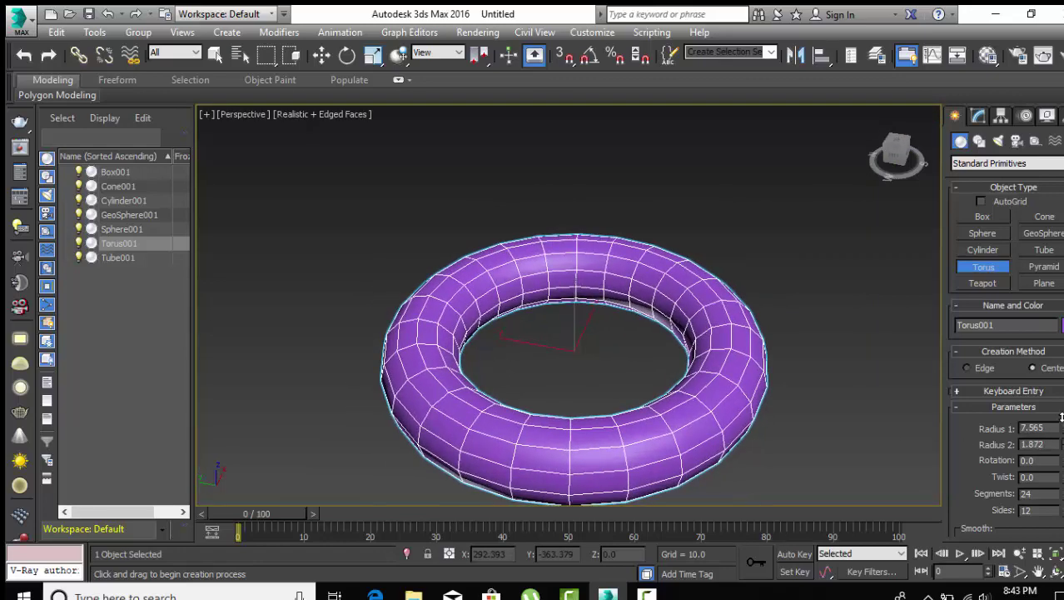
Give the torus Rotation 175, Twist 207.5, 162 segments and 164 sides.
scroll(988, 474, down, 2)
scroll(988, 421, down, 1)
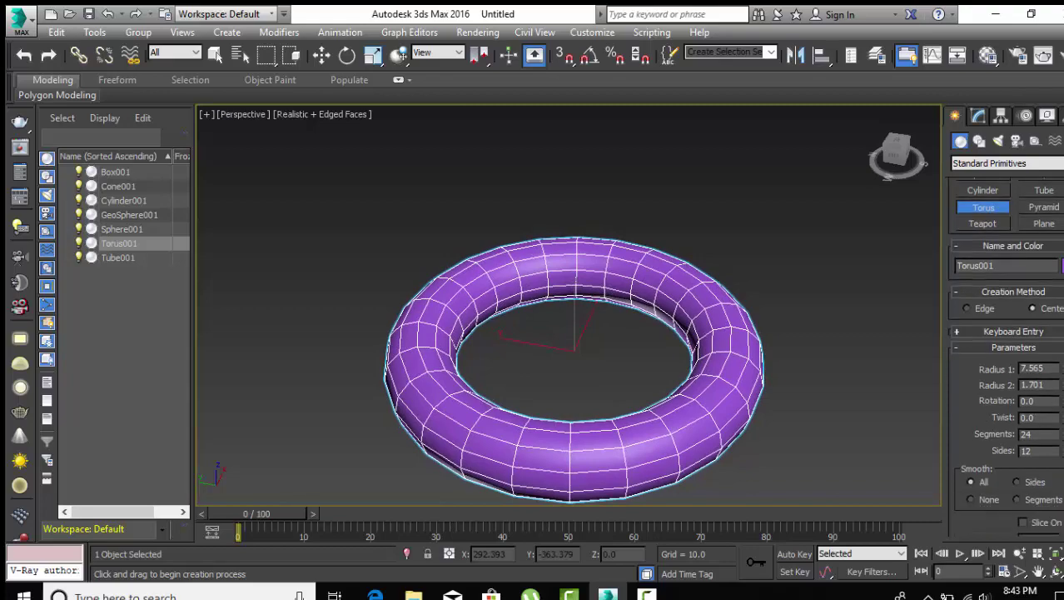
drag(1061, 400, 1047, 119)
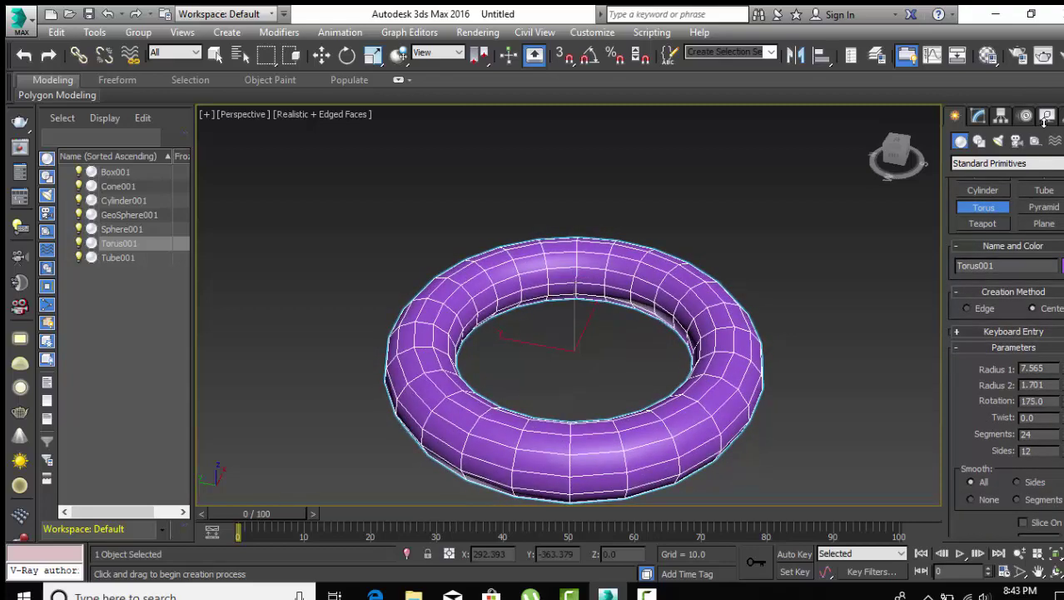
drag(1061, 417, 1057, 264)
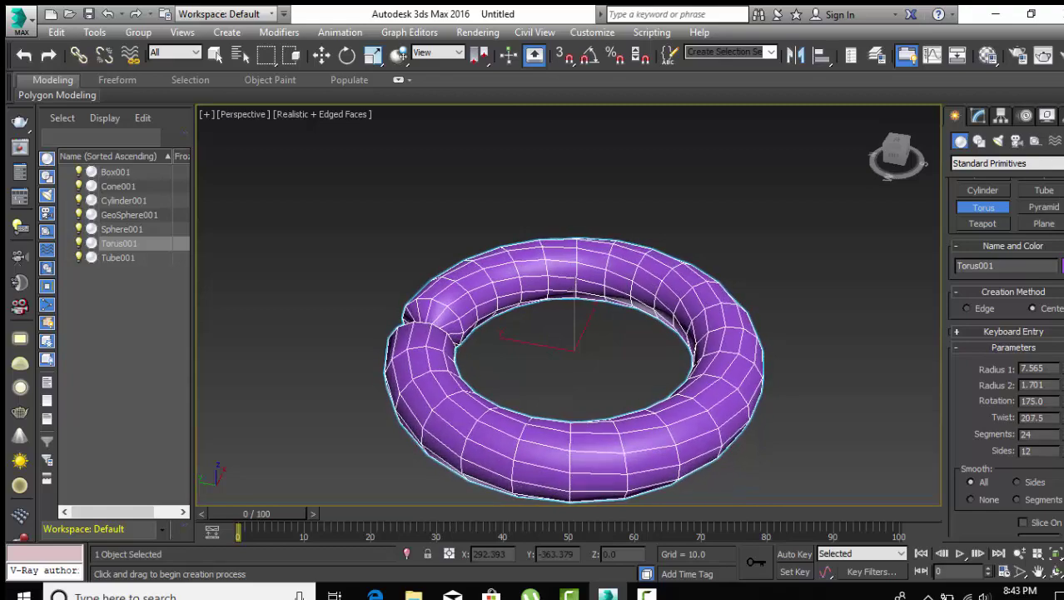
mouse_move(1061, 434)
mouse_down()
mouse_move(1061, 499)
mouse_move(1061, 399)
mouse_up()
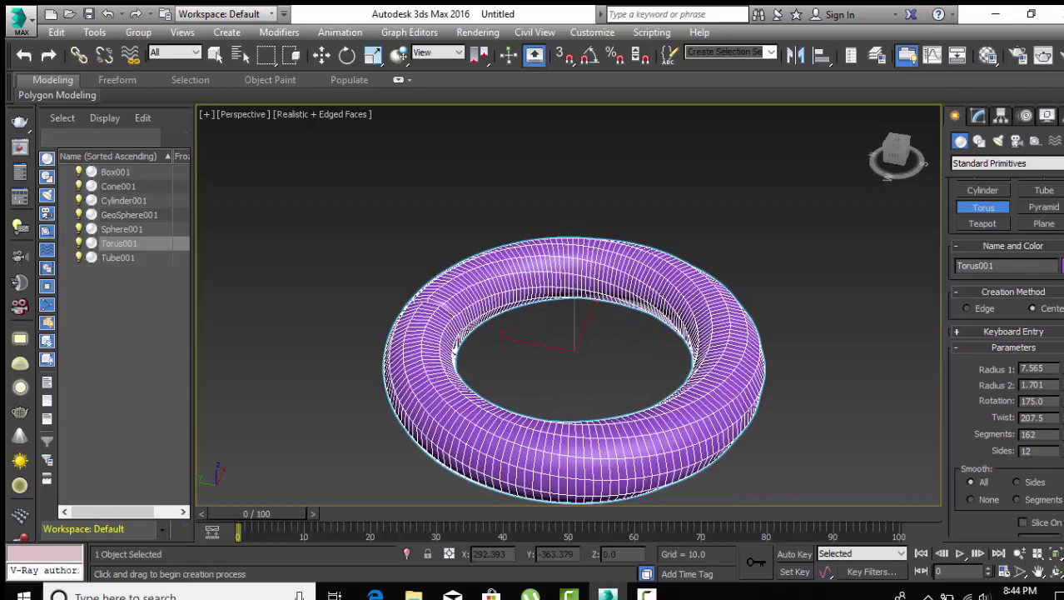
drag(1061, 451, 1061, 350)
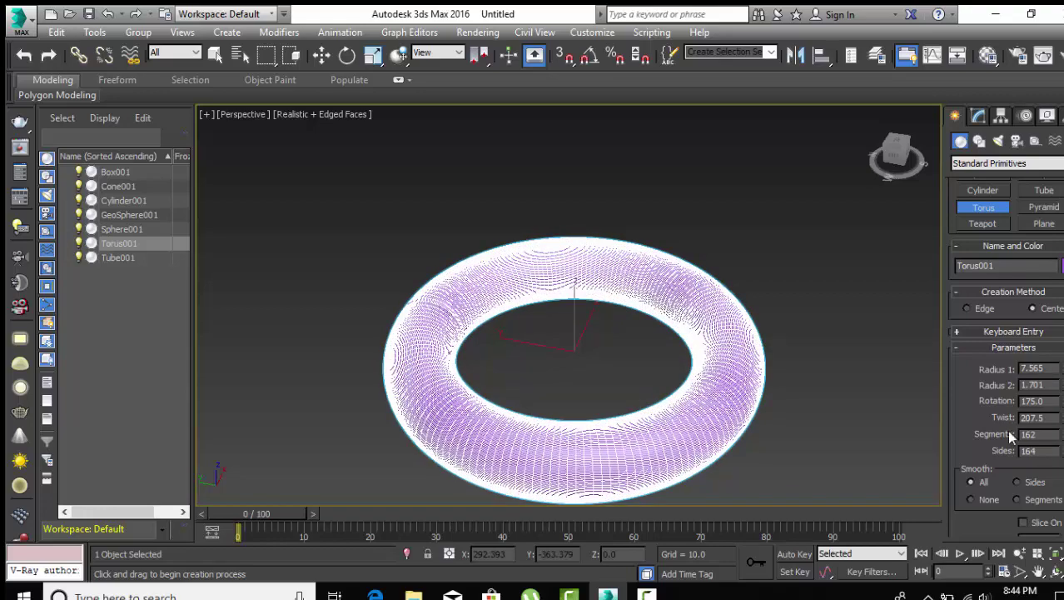
middle_drag(812, 439, 752, 448)
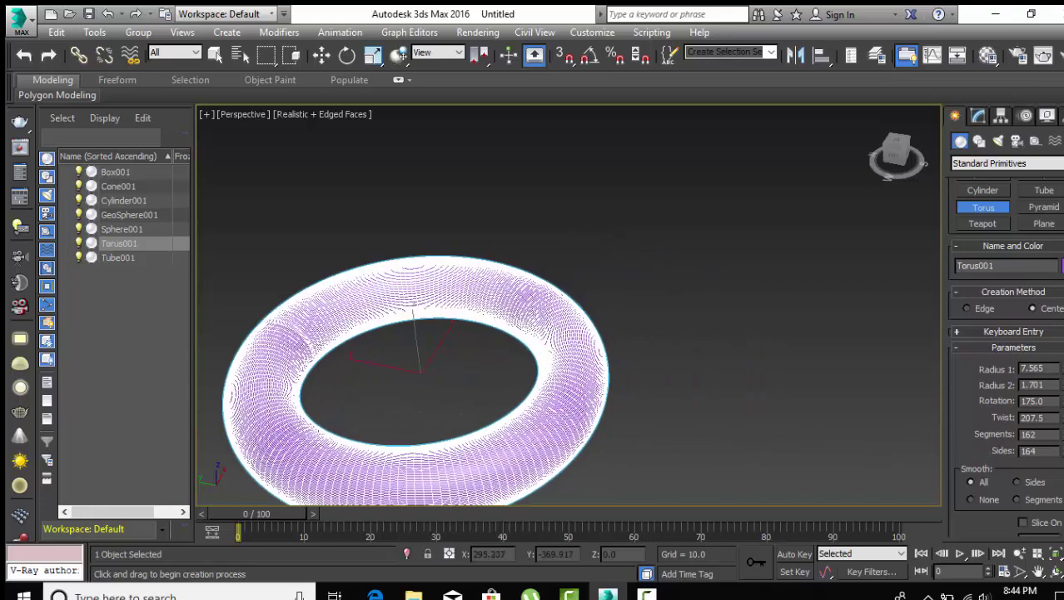
click(1033, 208)
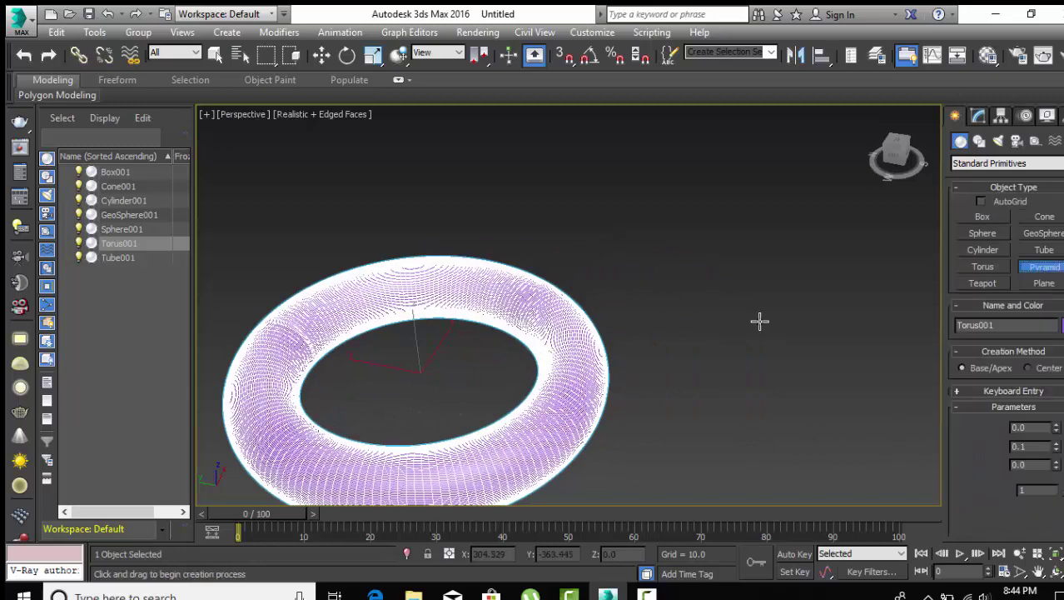
Create Pyramid001 5.899 wide, 11.477 deep, 11.214 high with 21 height segments.
middle_drag(666, 337, 499, 350)
mouse_move(484, 330)
mouse_down()
mouse_move(577, 414)
mouse_move(639, 449)
mouse_up()
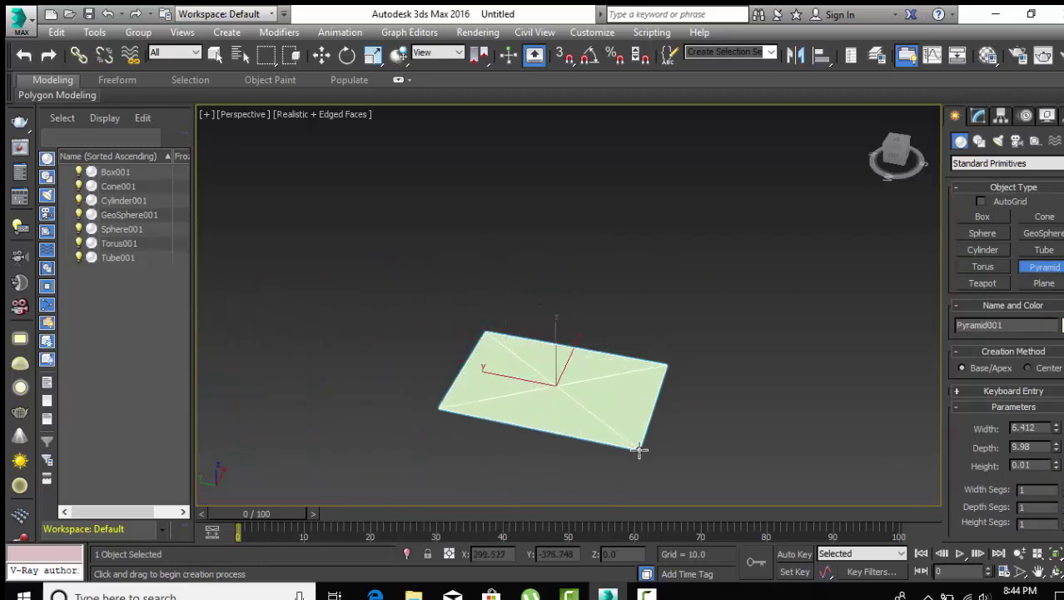
click(615, 223)
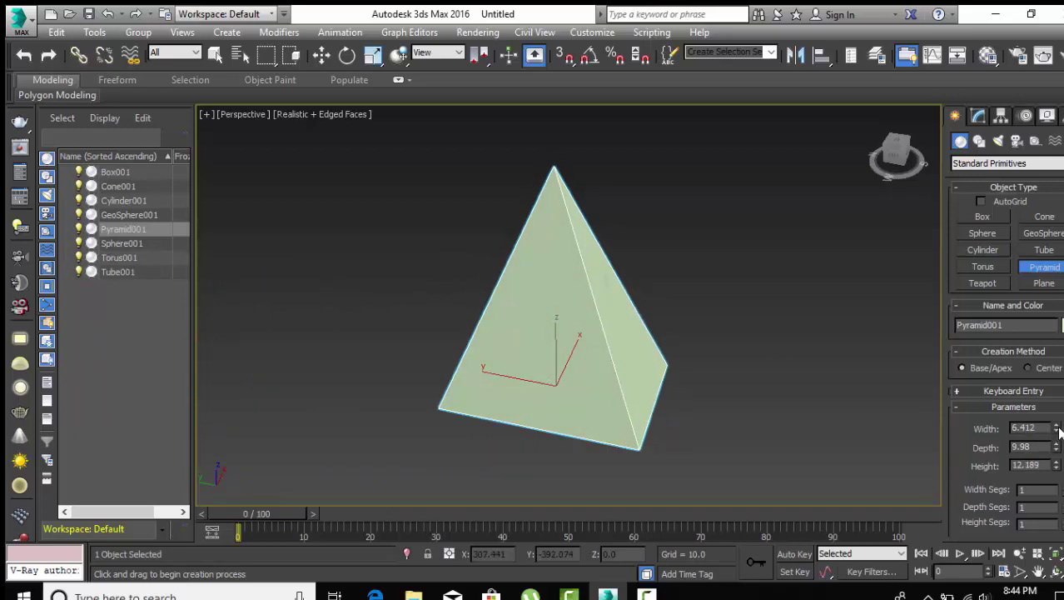
drag(1057, 428, 1056, 467)
drag(951, 482, 970, 425)
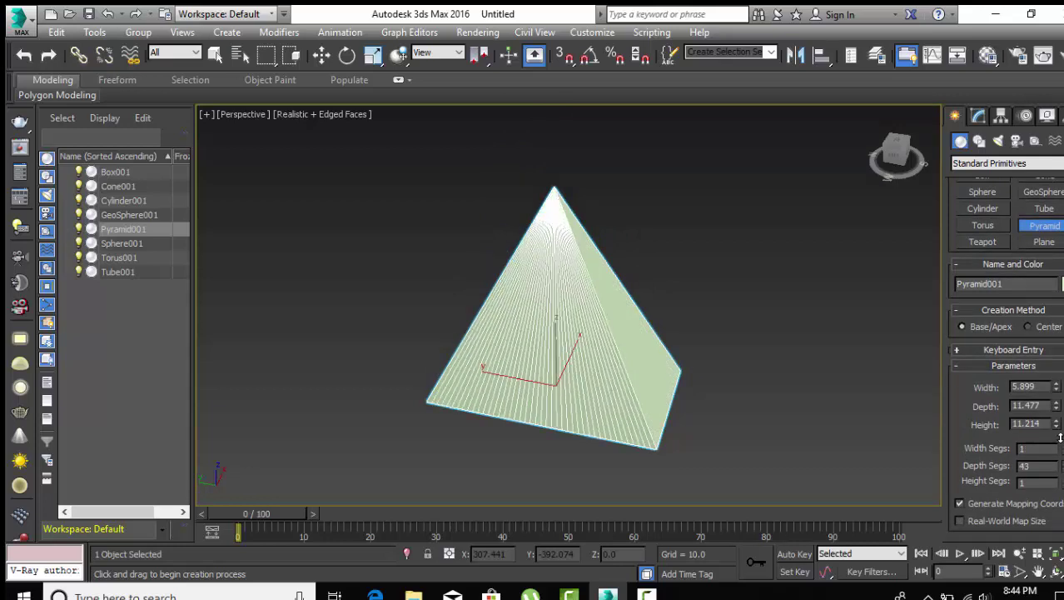
mouse_move(1060, 487)
mouse_down()
mouse_move(1061, 465)
mouse_move(1061, 480)
mouse_up()
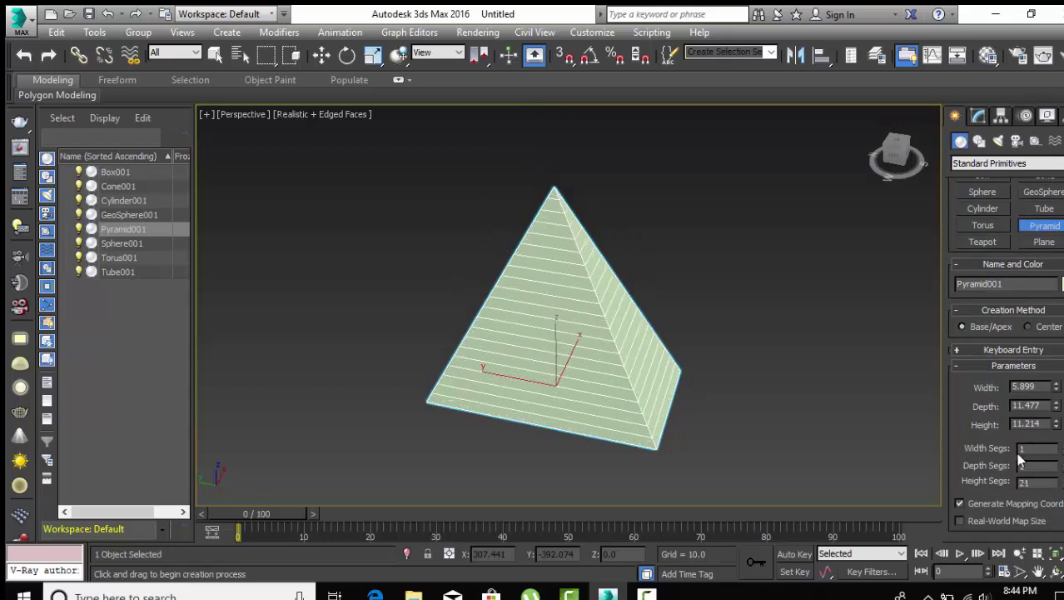
click(985, 243)
Create Teapot001 with radius 7.146 and 31 segments.
middle_drag(780, 357, 586, 378)
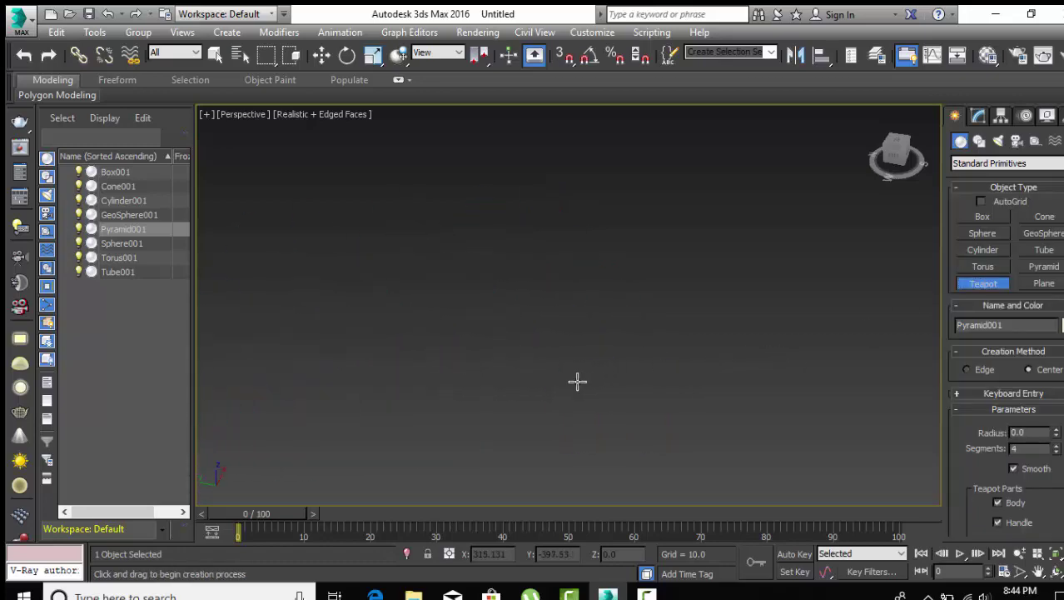
drag(577, 382, 654, 424)
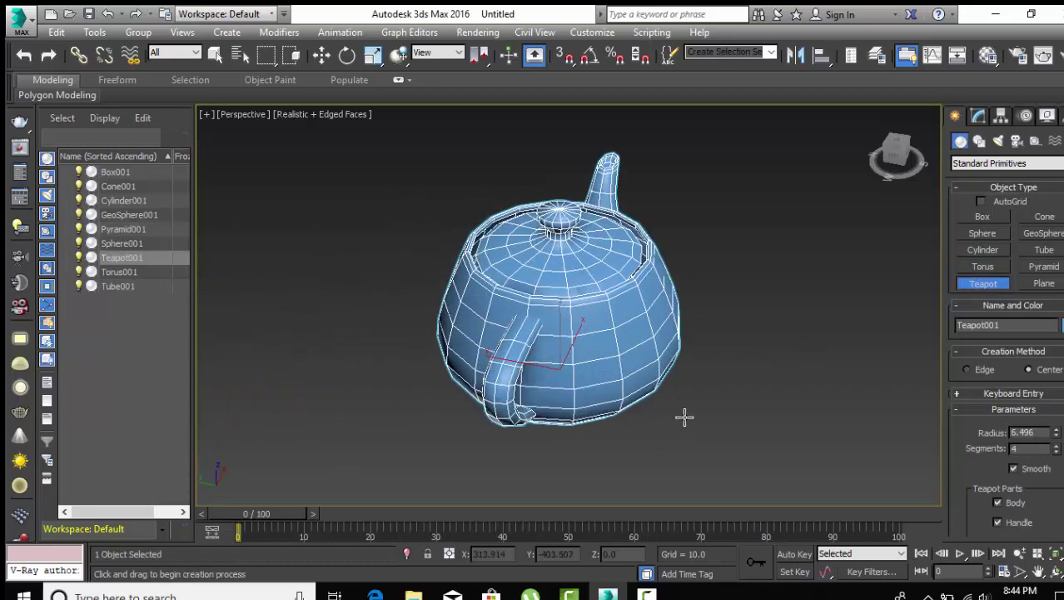
mouse_move(683, 417)
alt+middle_down()
mouse_move(713, 418)
mouse_move(725, 438)
alt+middle_up()
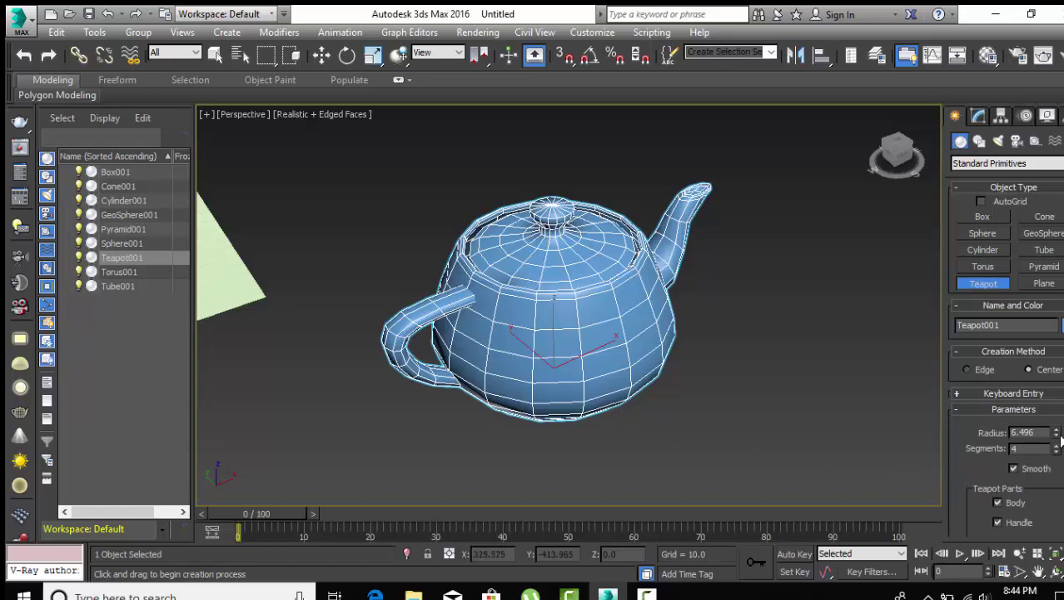
mouse_move(1056, 434)
mouse_down()
mouse_move(1055, 416)
mouse_move(1057, 449)
mouse_up()
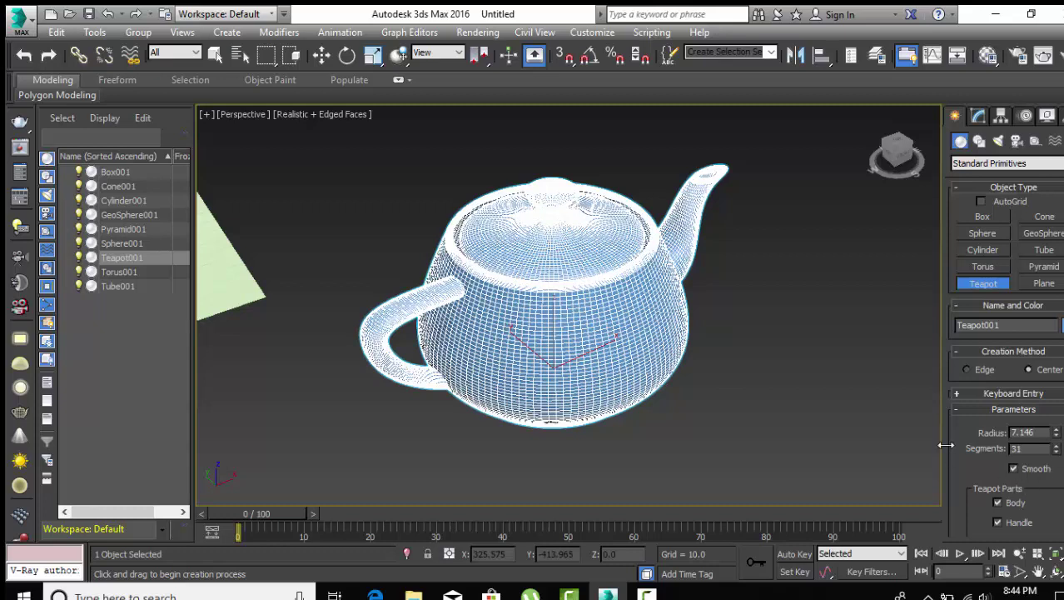
scroll(973, 334, down, 3)
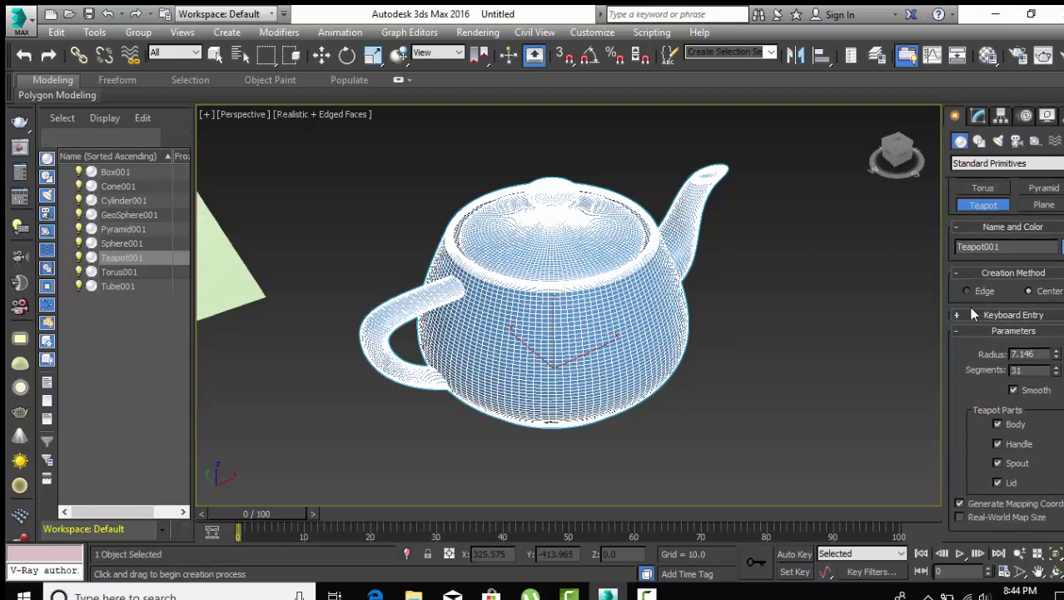
Hide the teapot's body, handle, spout and lid, then show all four again.
click(998, 425)
click(998, 443)
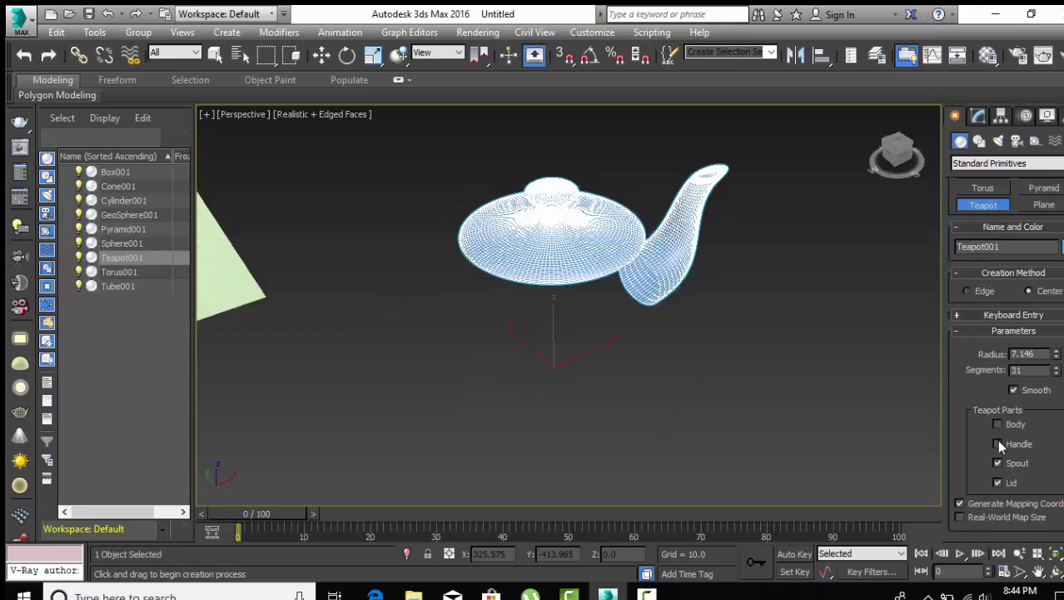
click(998, 463)
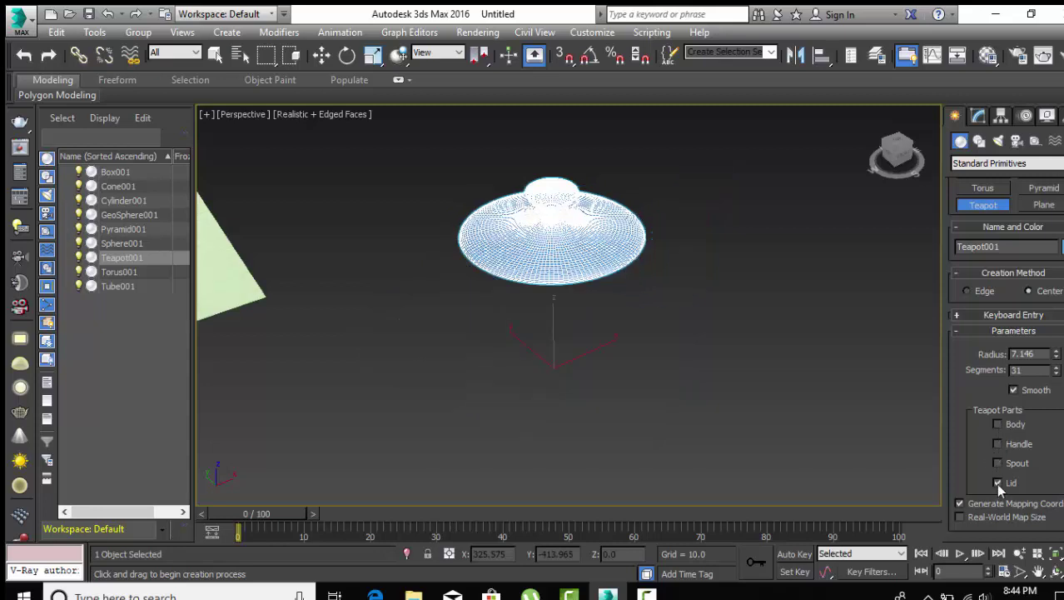
click(997, 483)
click(998, 483)
click(998, 463)
click(998, 444)
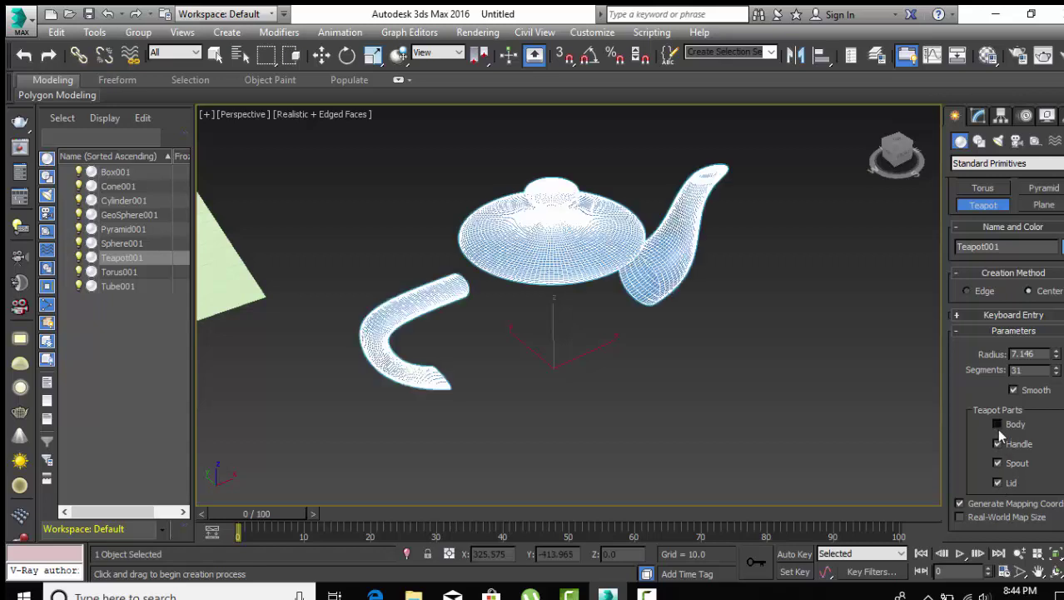
click(998, 425)
scroll(1000, 467, up, 2)
scroll(1001, 496, up, 1)
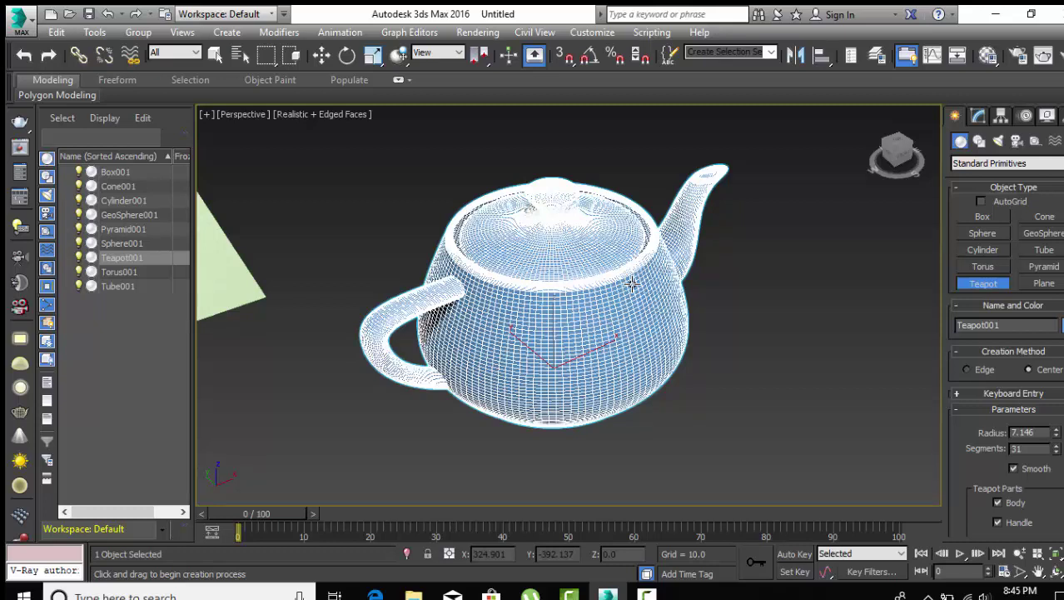
Create Plane001 measuring 22.992 by 19.153 with 67 by 62 segments.
click(1044, 283)
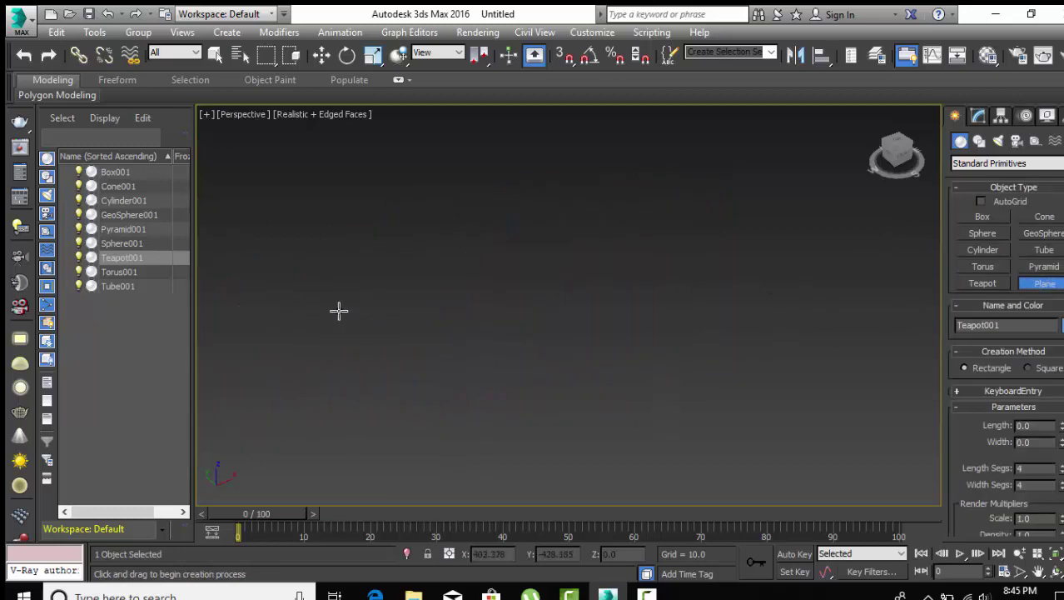
mouse_move(337, 310)
mouse_down()
mouse_move(544, 387)
mouse_move(799, 385)
mouse_up()
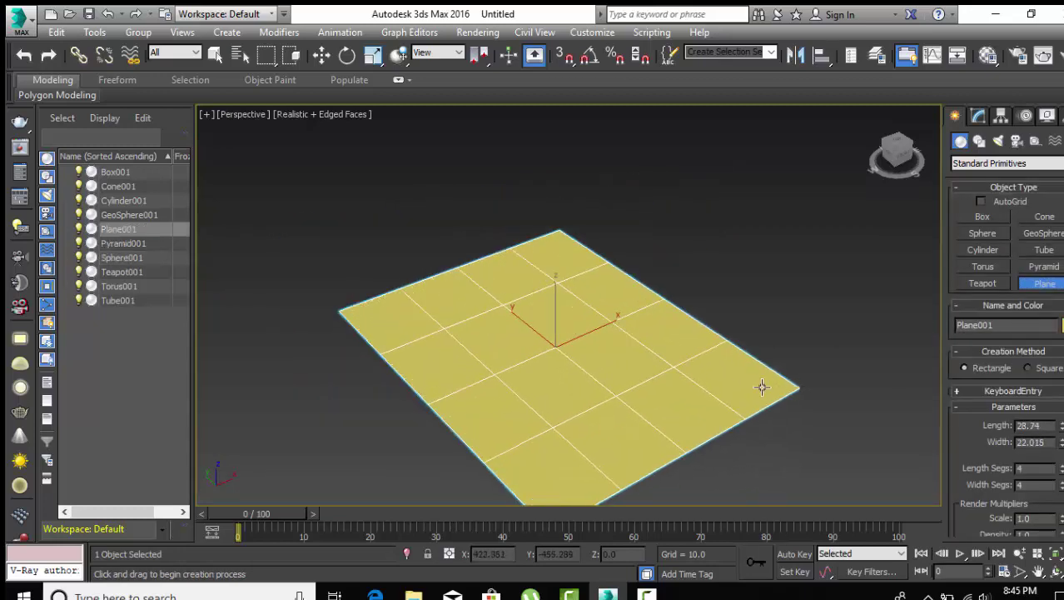
drag(1061, 426, 1061, 456)
drag(959, 447, 973, 366)
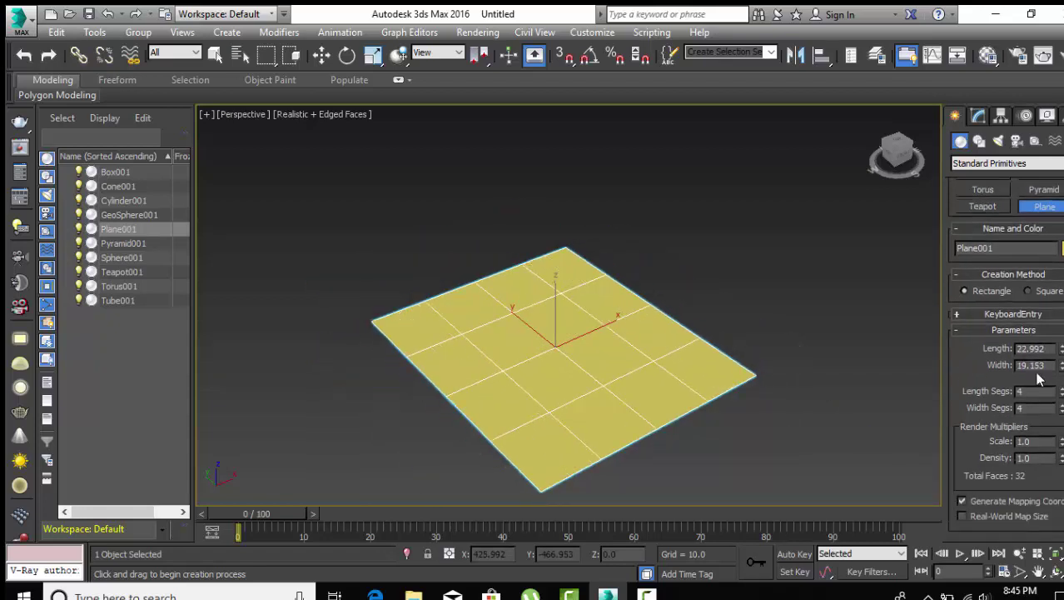
drag(1061, 391, 1061, 338)
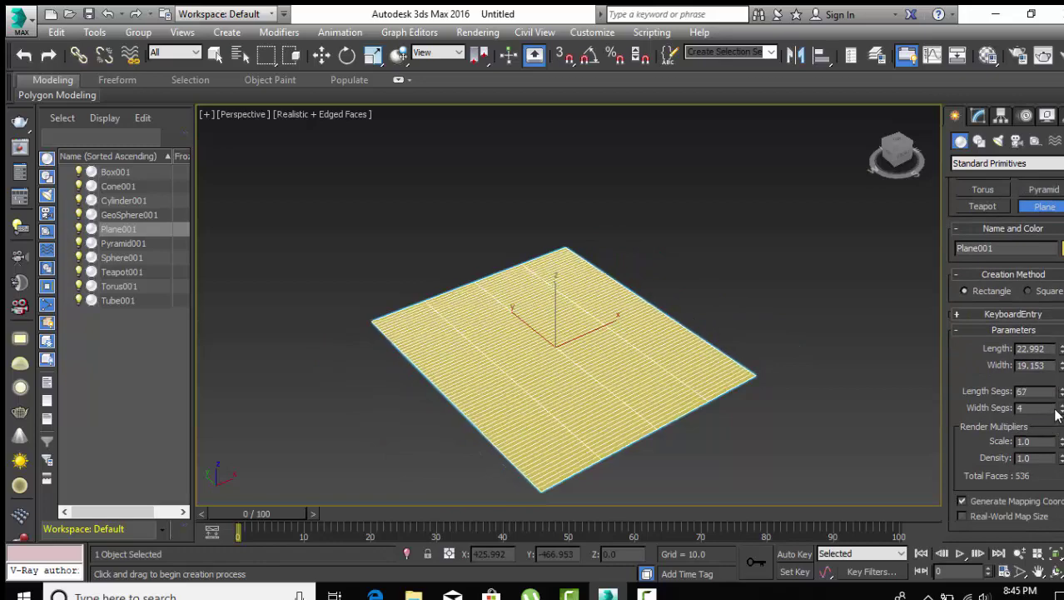
drag(1061, 409, 1061, 356)
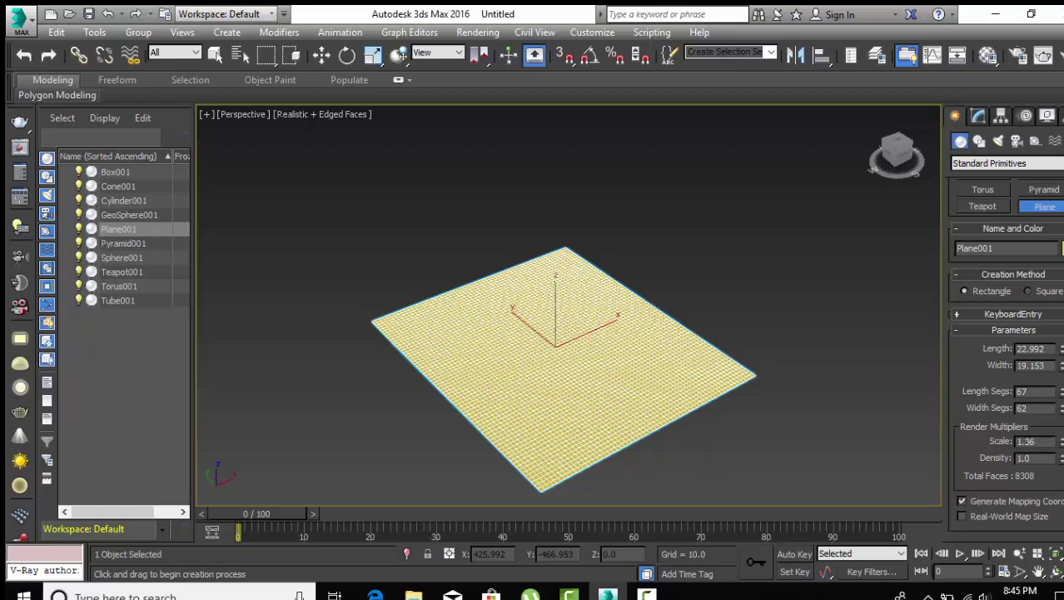
drag(968, 363, 980, 459)
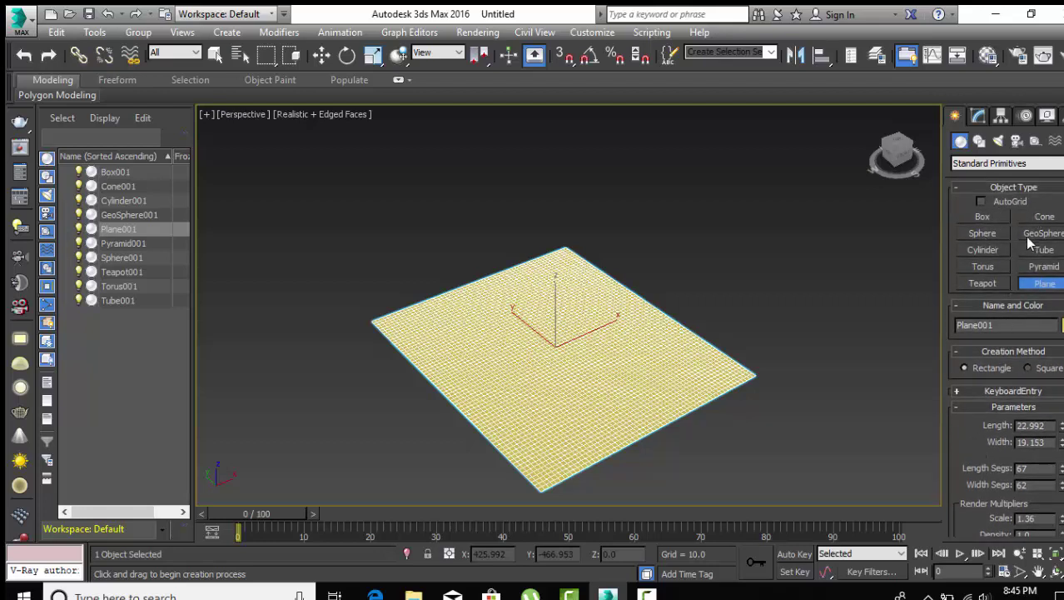
Zoom out and pan across the cone, sphere, geosphere, cylinder, tube and torus.
scroll(516, 325, down, 5)
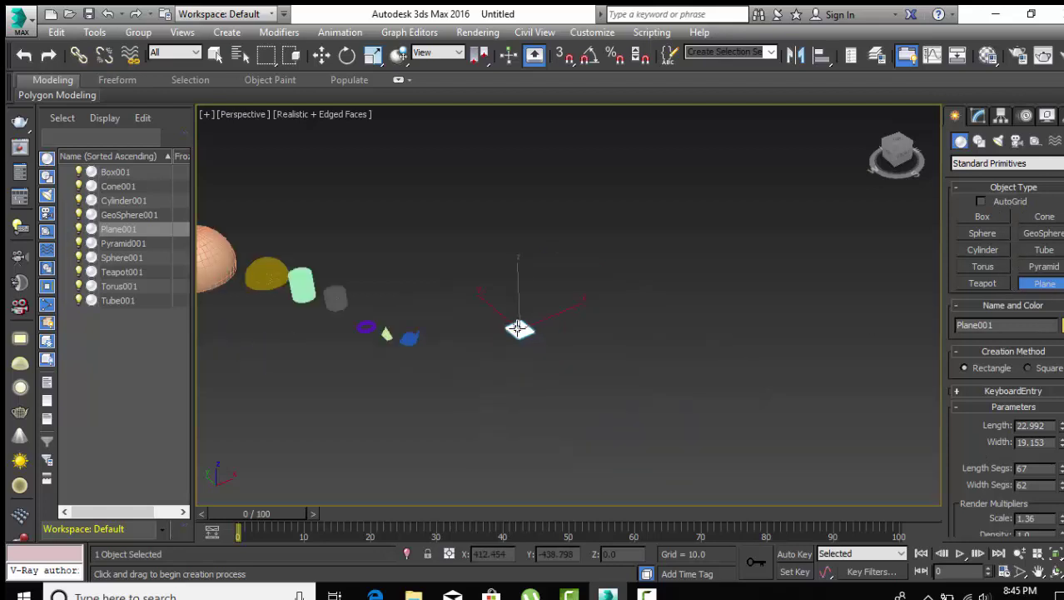
middle_drag(495, 335, 818, 376)
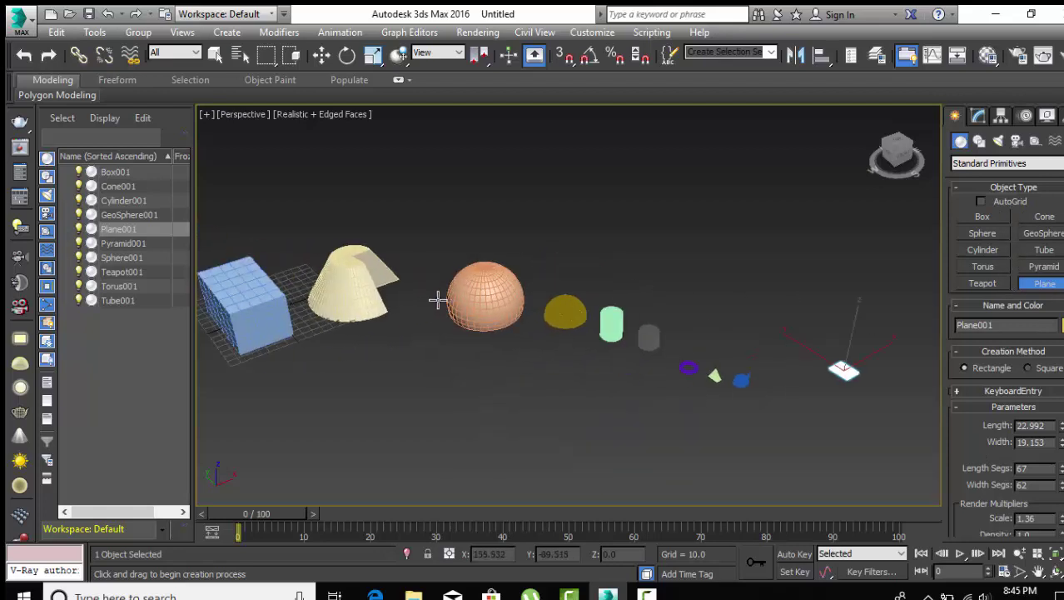
middle_drag(440, 301, 488, 309)
scroll(489, 311, up, 3)
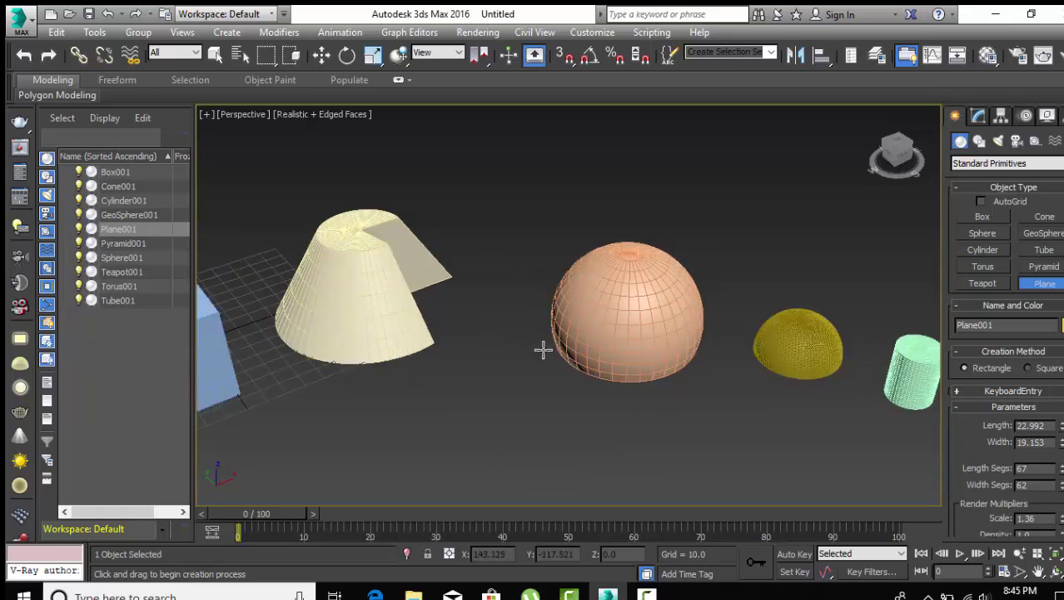
middle_drag(542, 350, 451, 347)
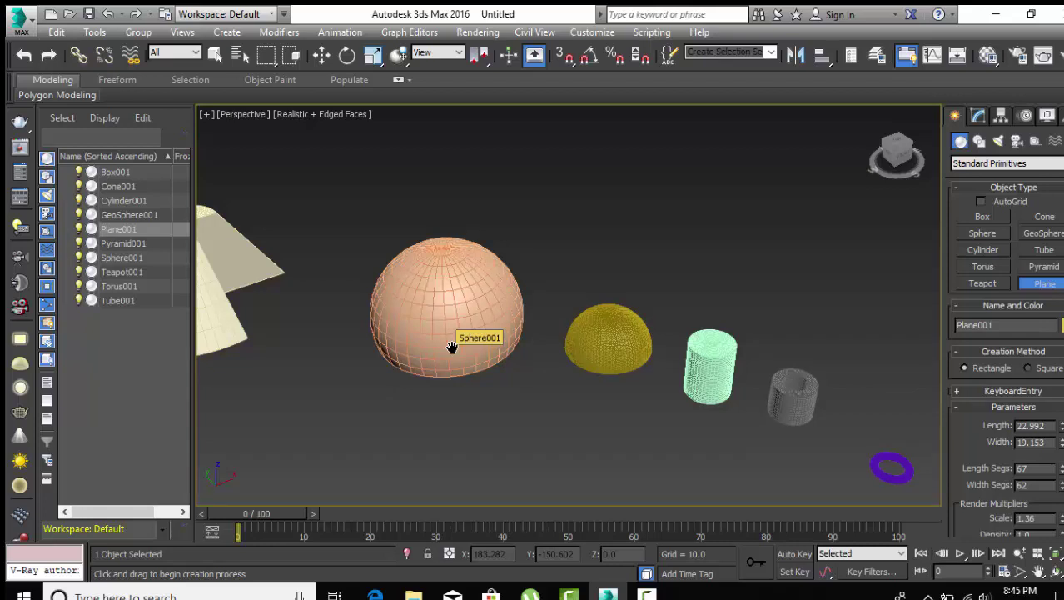
End plane creation, then delete Box001 and Cylinder001 from the Scene Explorer.
right_click(530, 265)
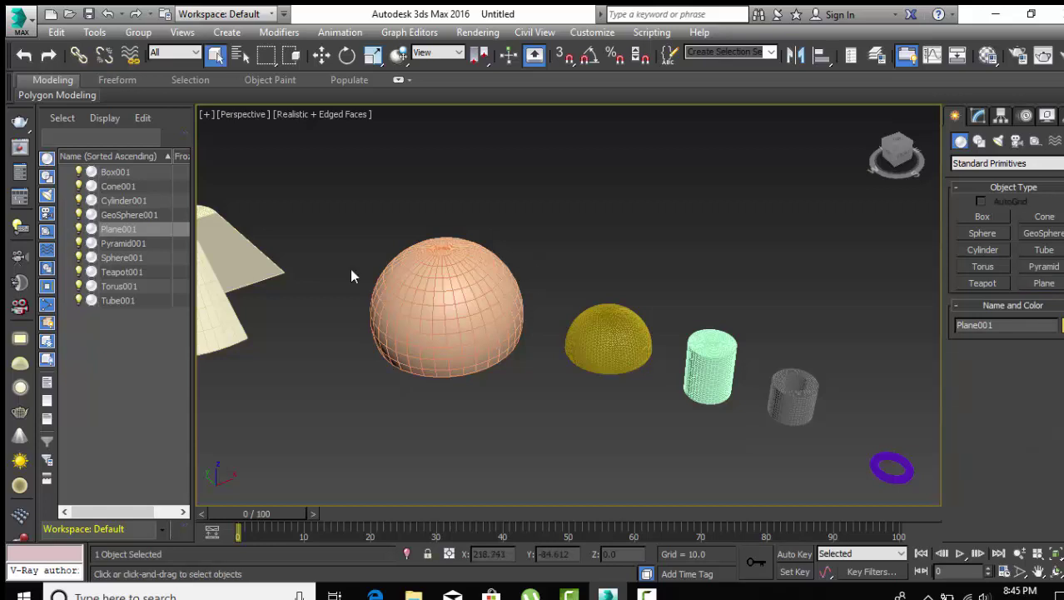
click(125, 176)
right_click(126, 176)
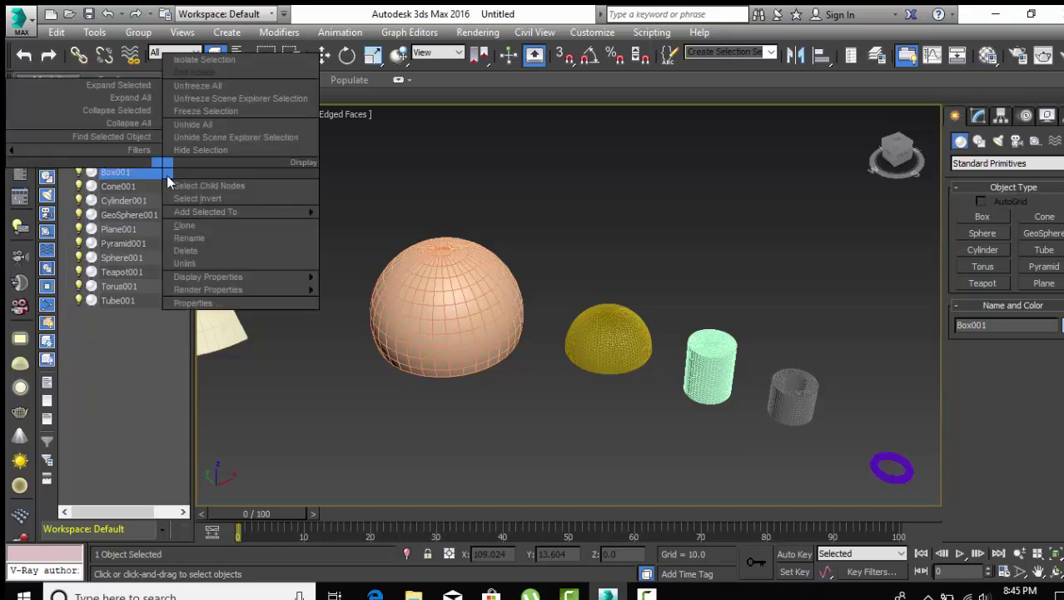
click(185, 251)
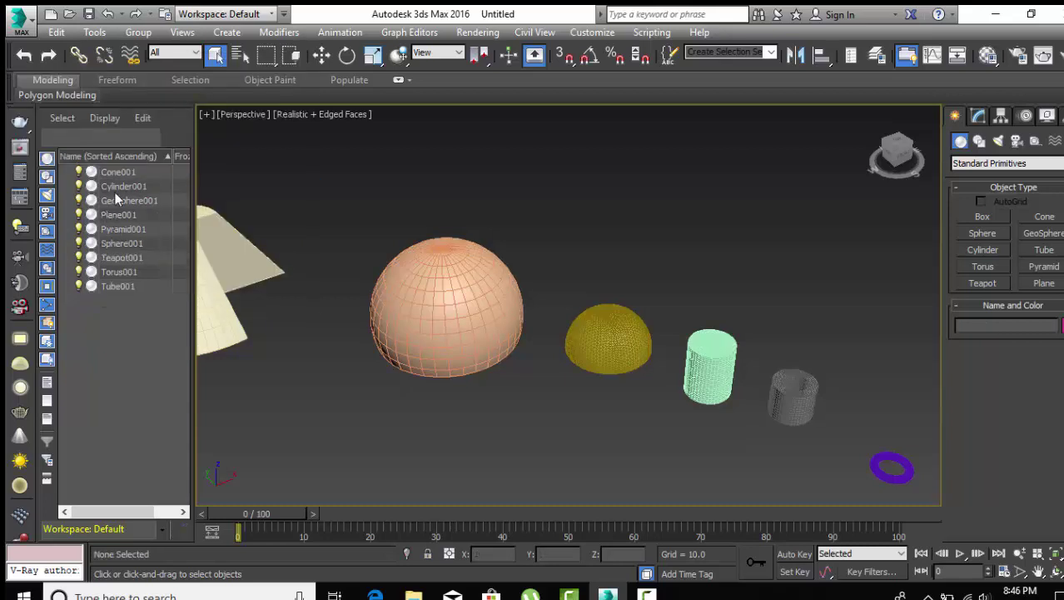
click(122, 186)
right_click(122, 187)
click(185, 249)
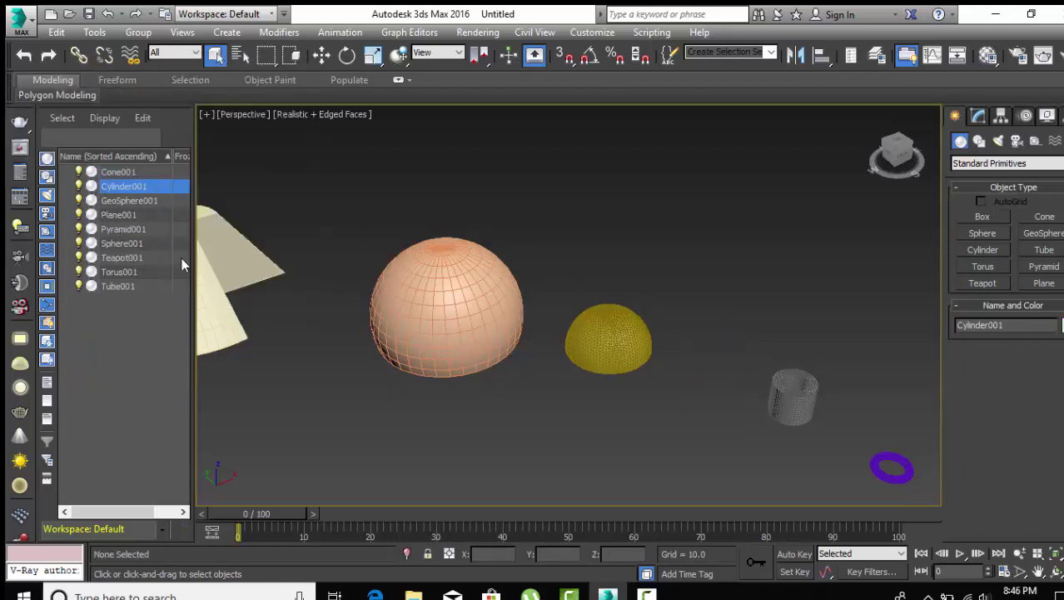
Delete Plane001, Torus001 and Tube001, then select Teapot001 in the list.
right_click(123, 202)
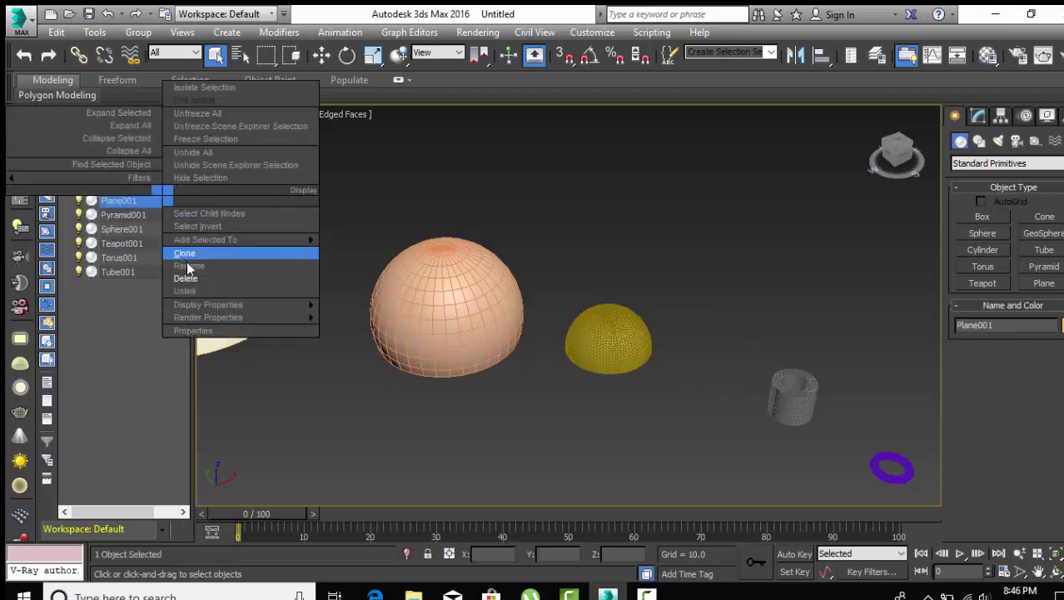
click(185, 275)
click(106, 244)
right_click(167, 242)
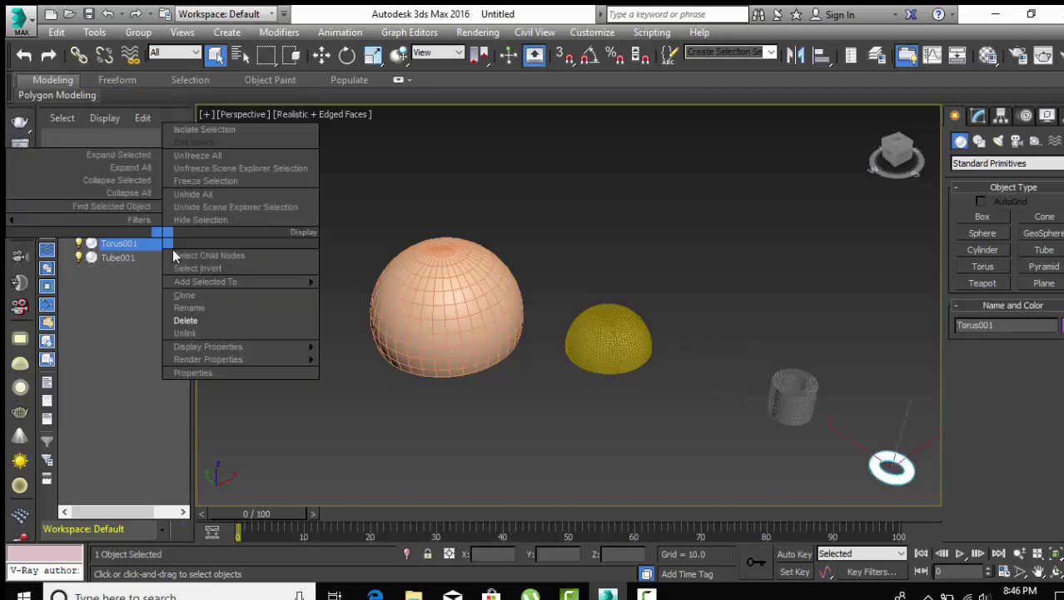
click(193, 322)
click(114, 245)
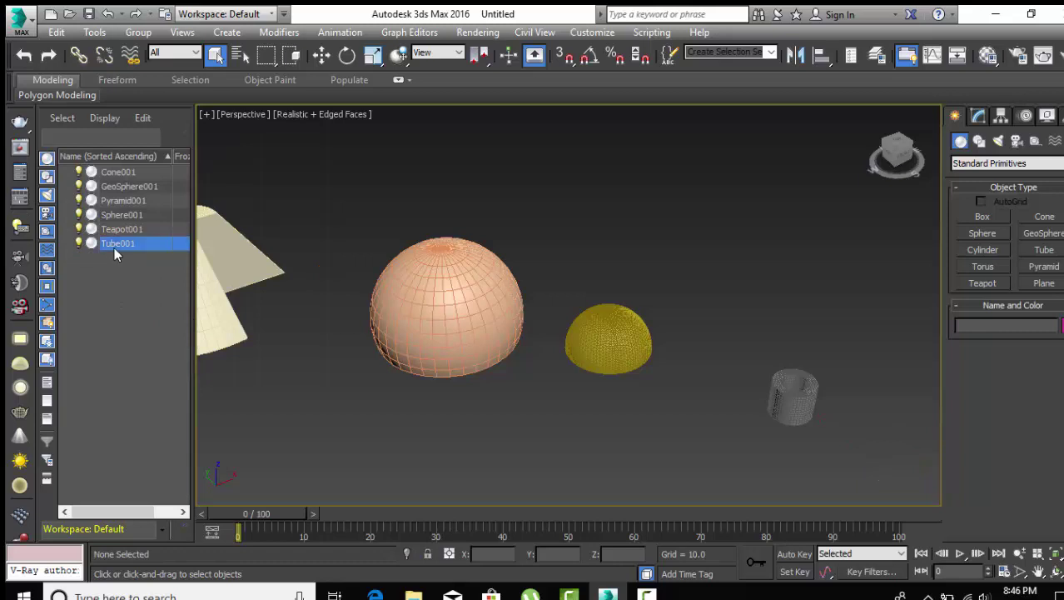
right_click(165, 243)
click(197, 325)
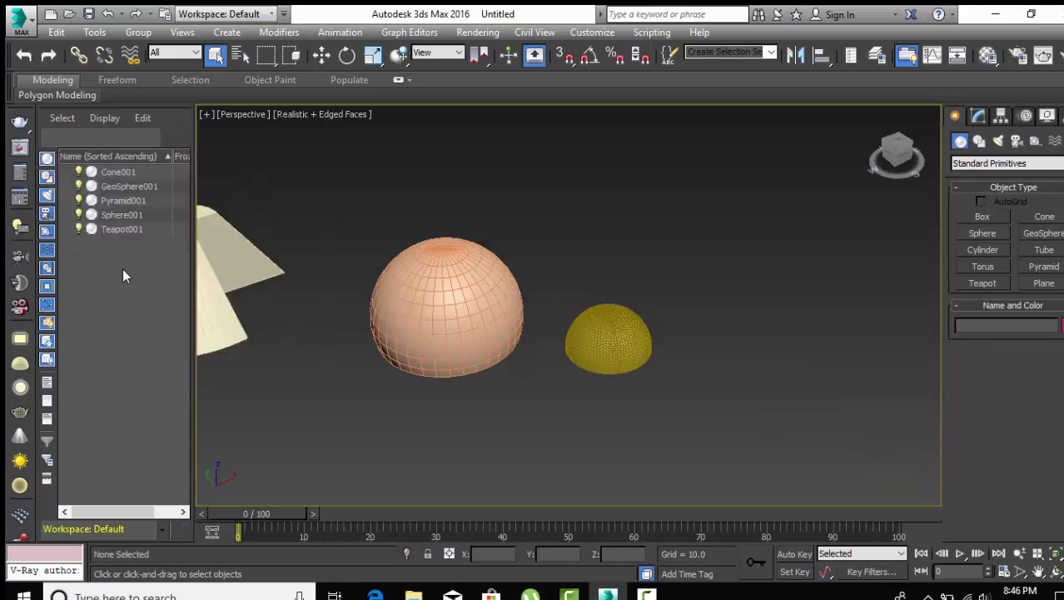
click(139, 229)
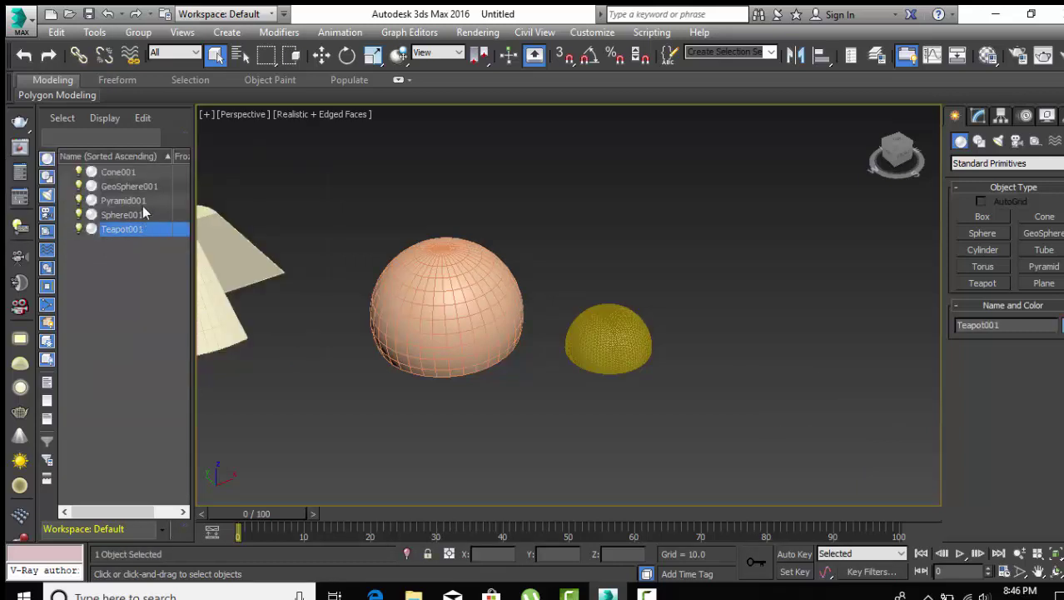
Move Sphere001 left to about X 181.021, Y -121.925, then zoom onto GeoSphere001.
click(450, 300)
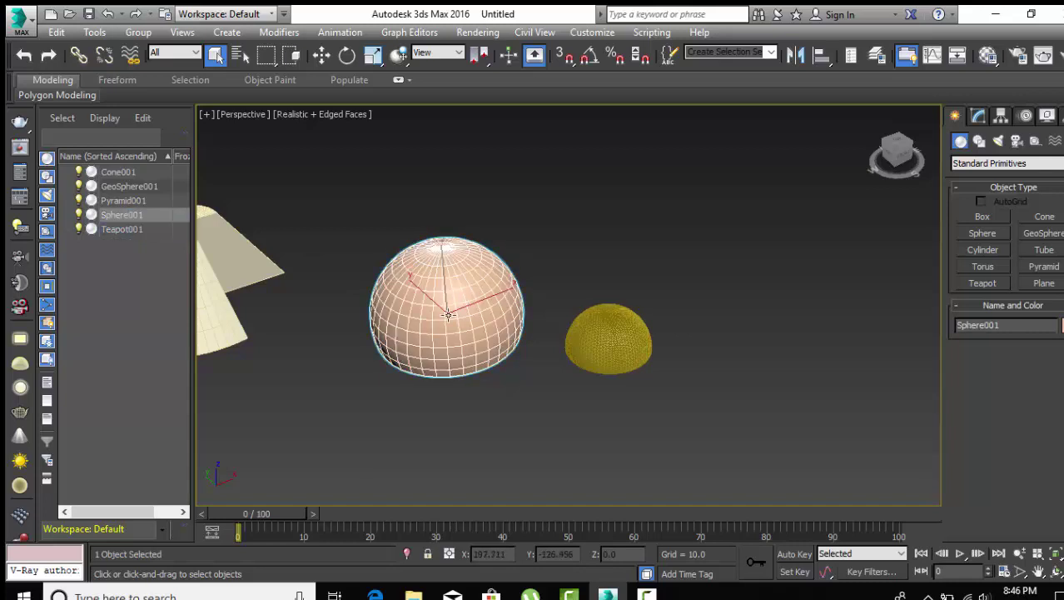
click(322, 55)
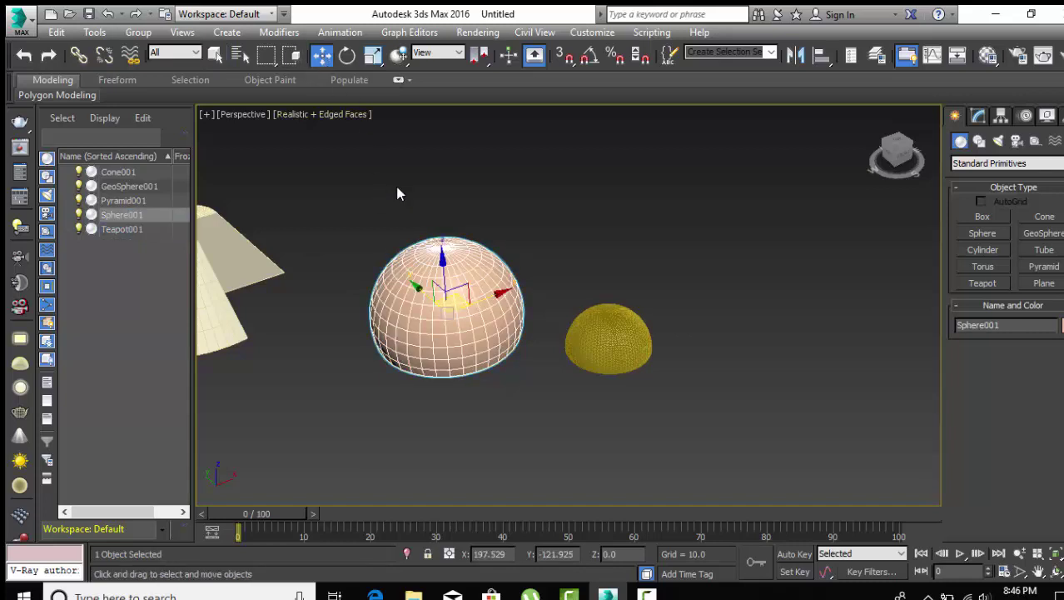
mouse_move(512, 290)
mouse_down()
mouse_move(652, 256)
mouse_move(496, 318)
mouse_up()
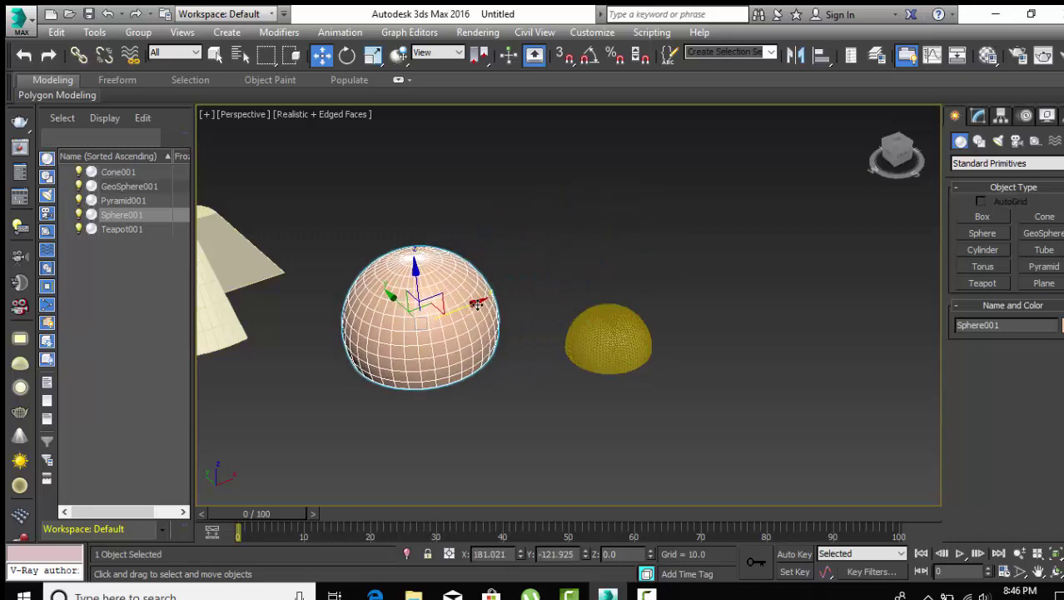
click(589, 341)
key(z)
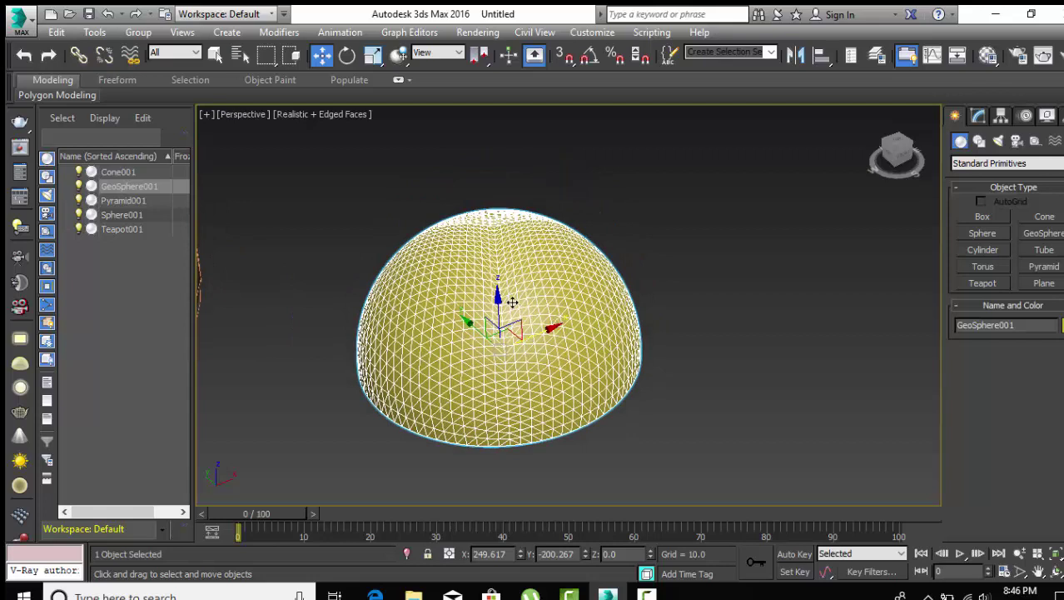
Give GeoSphere001 an Octa base, Hemisphere off, and Segments reduced from 31 to 1.
click(977, 117)
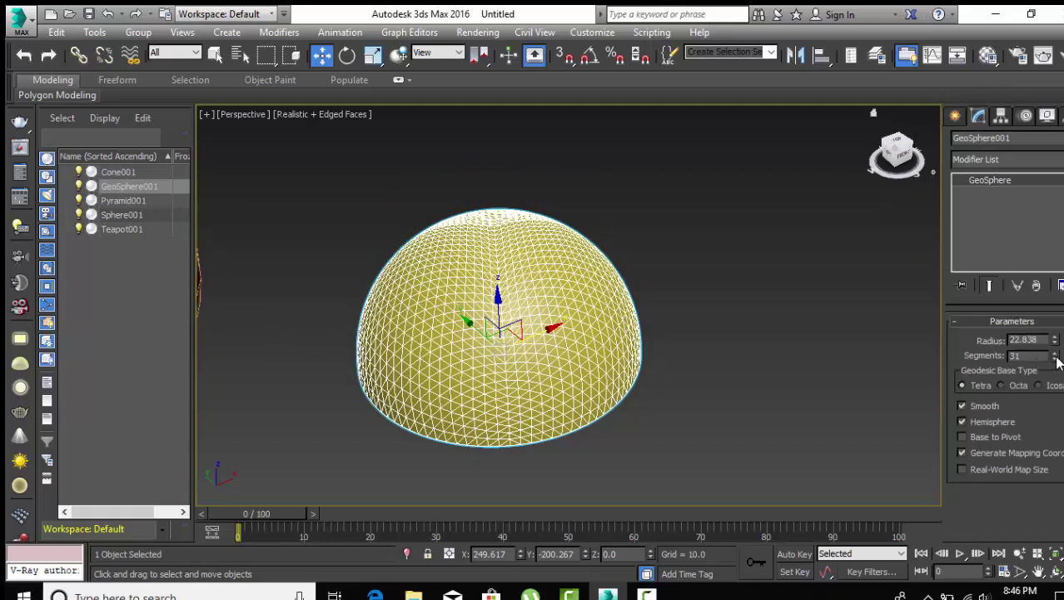
click(1002, 385)
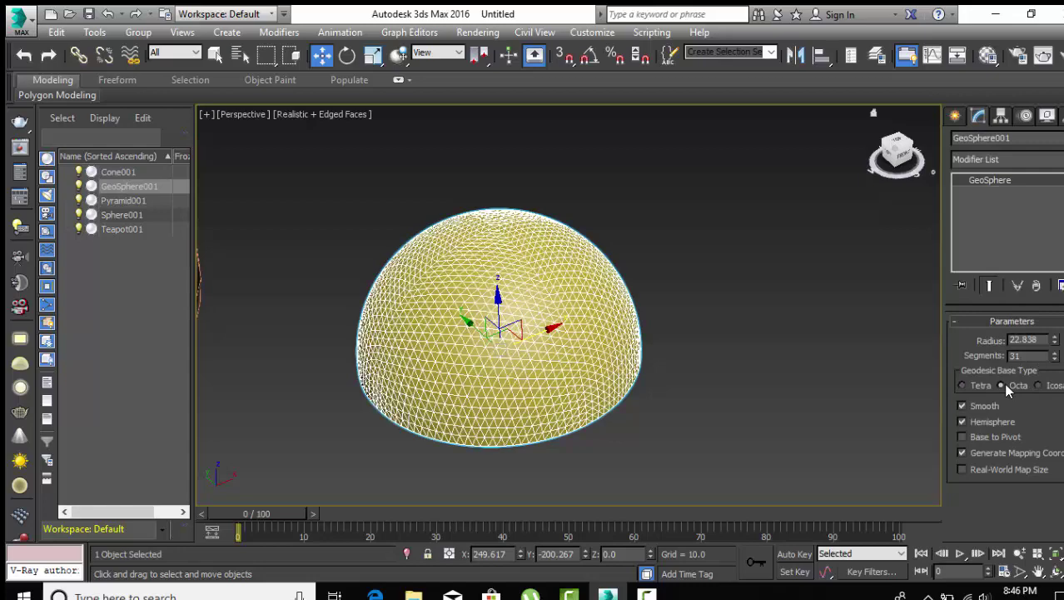
click(969, 423)
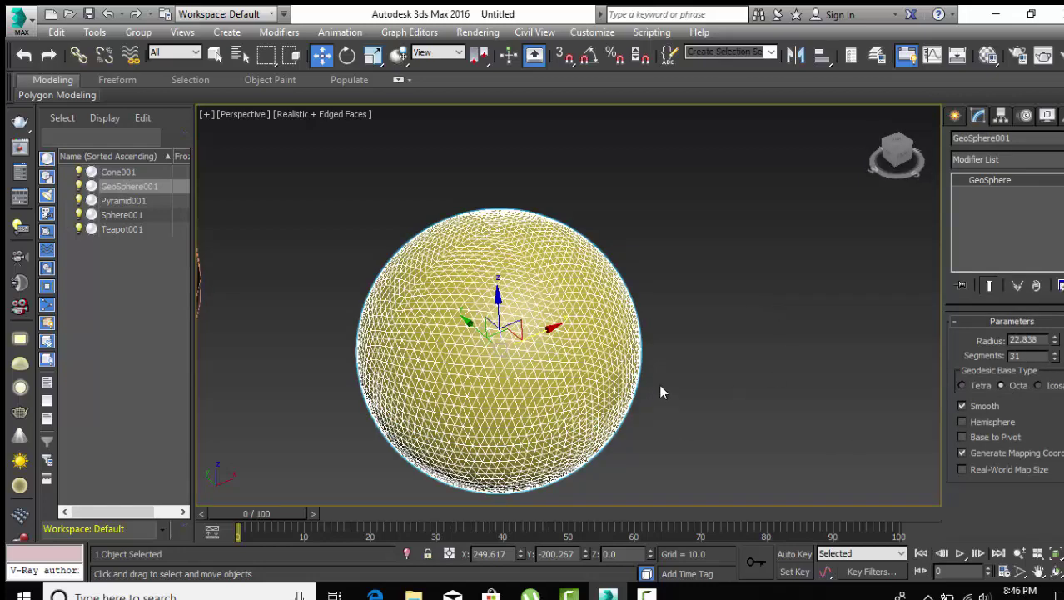
mouse_move(659, 384)
middle_down()
mouse_move(674, 362)
mouse_move(649, 403)
middle_up()
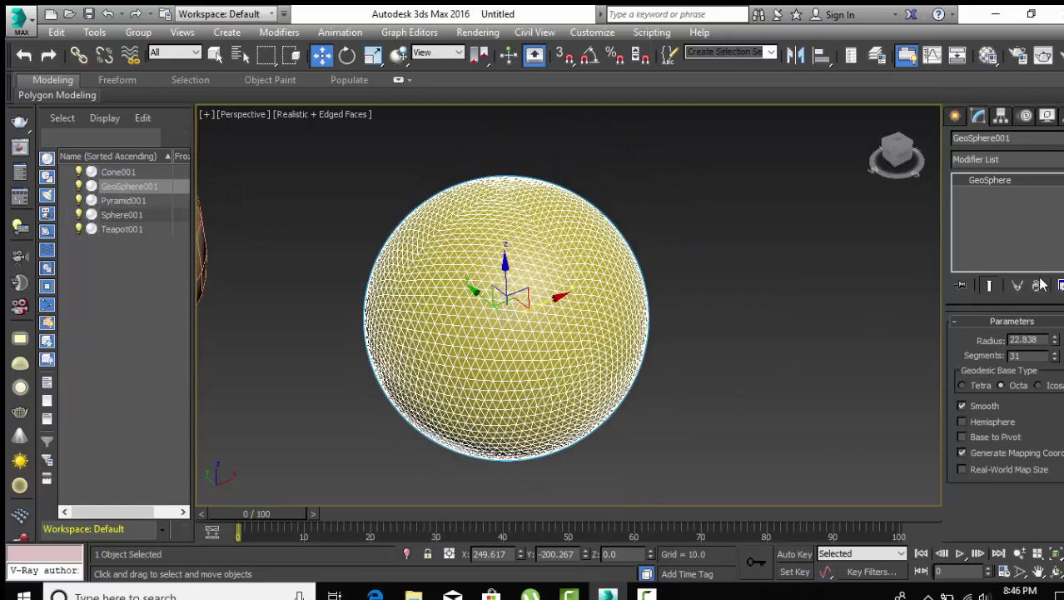
drag(1055, 358, 1055, 392)
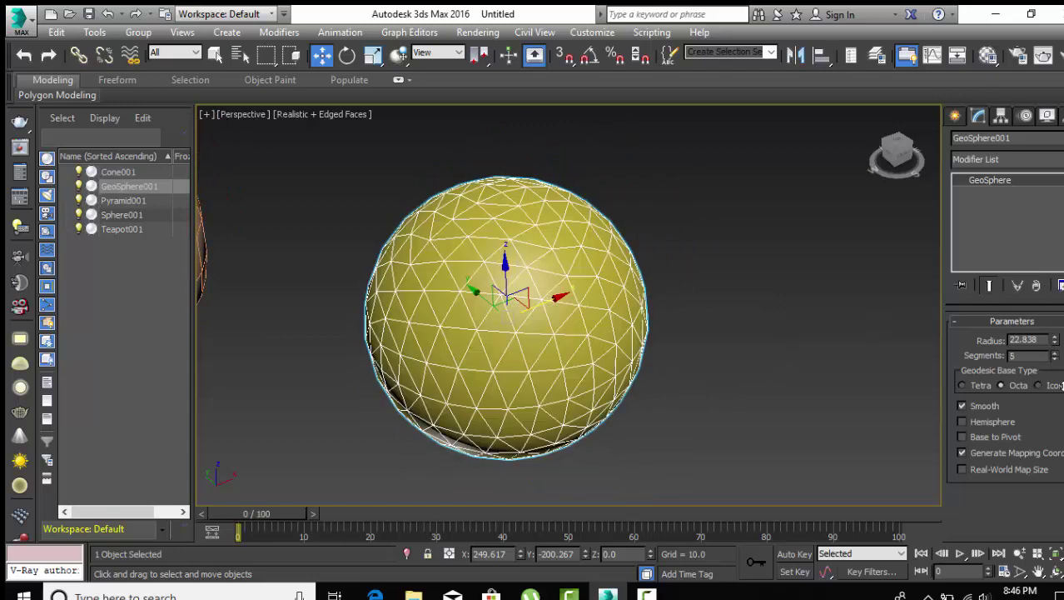
scroll(606, 307, down, 5)
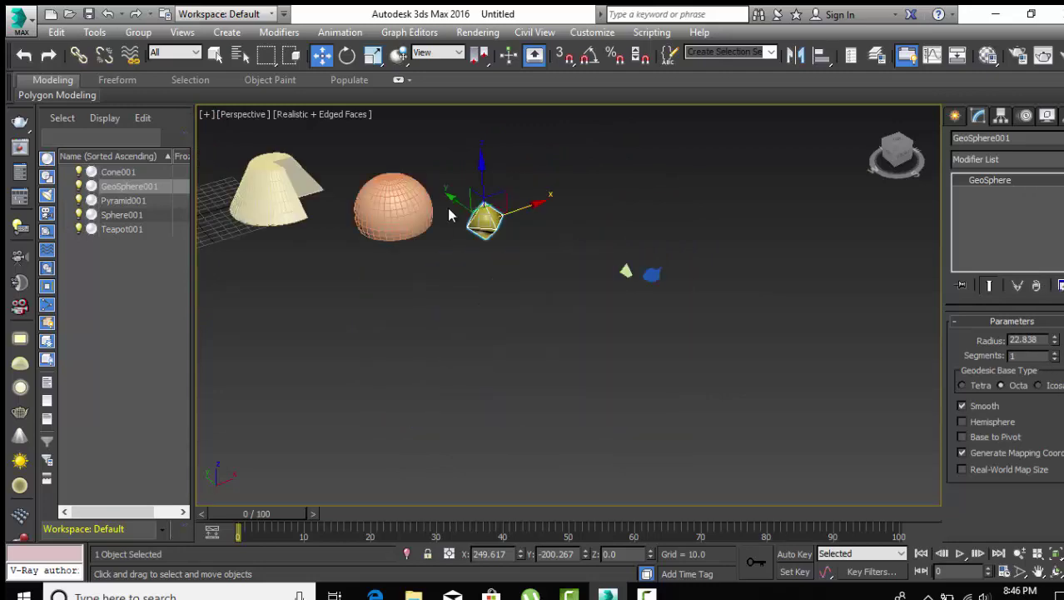
mouse_move(364, 186)
middle_down()
mouse_move(613, 255)
mouse_move(548, 267)
middle_up()
scroll(597, 255, up, 3)
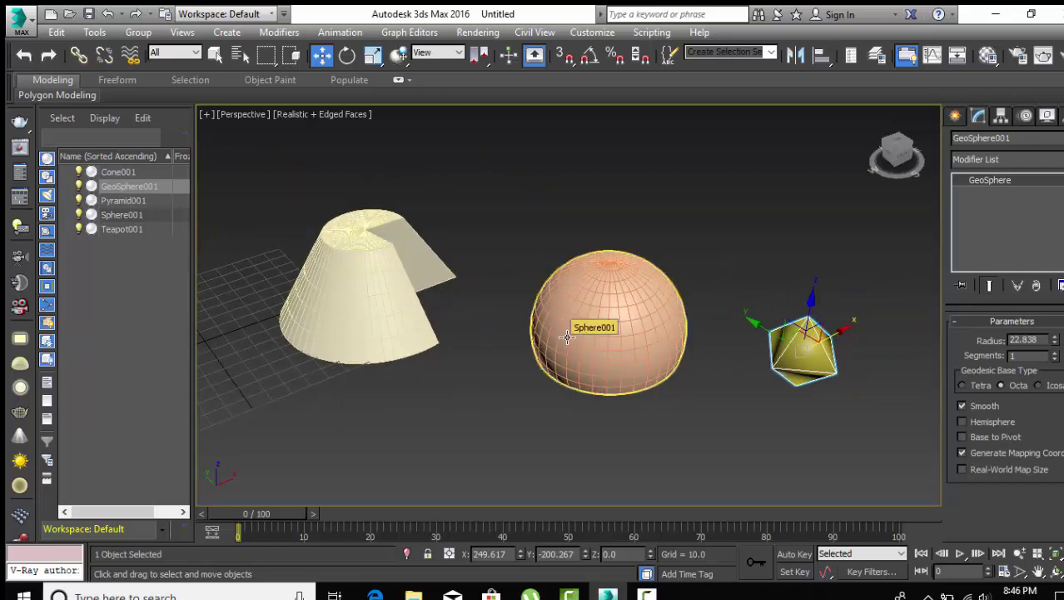
middle_drag(566, 336, 520, 326)
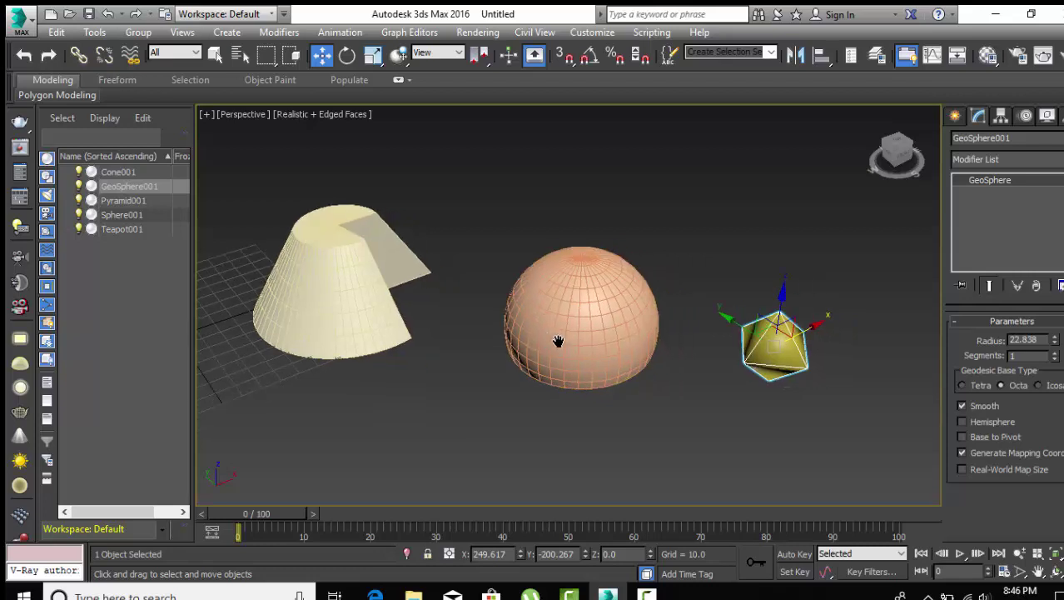